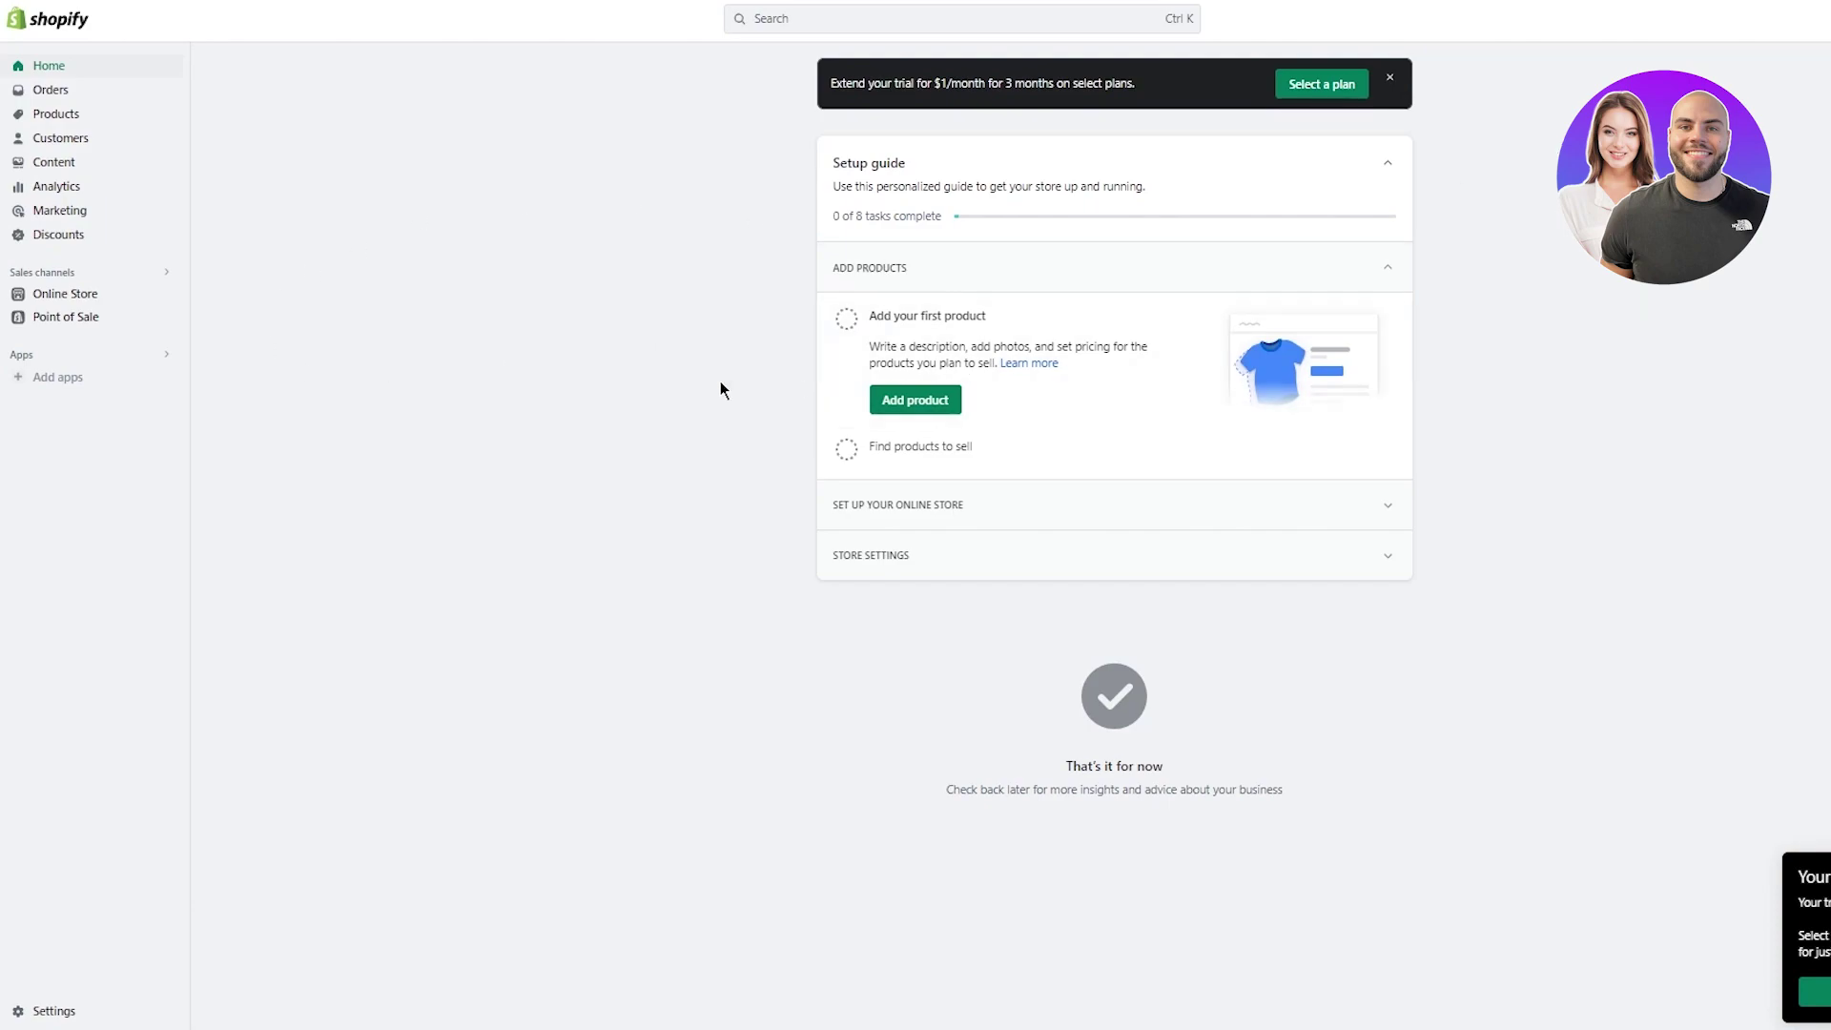
Search Shopify apps from the admin search bar for 'cj dropshipping'
scroll(591, 286, "down", 1)
scroll(815, 353, "down", 1)
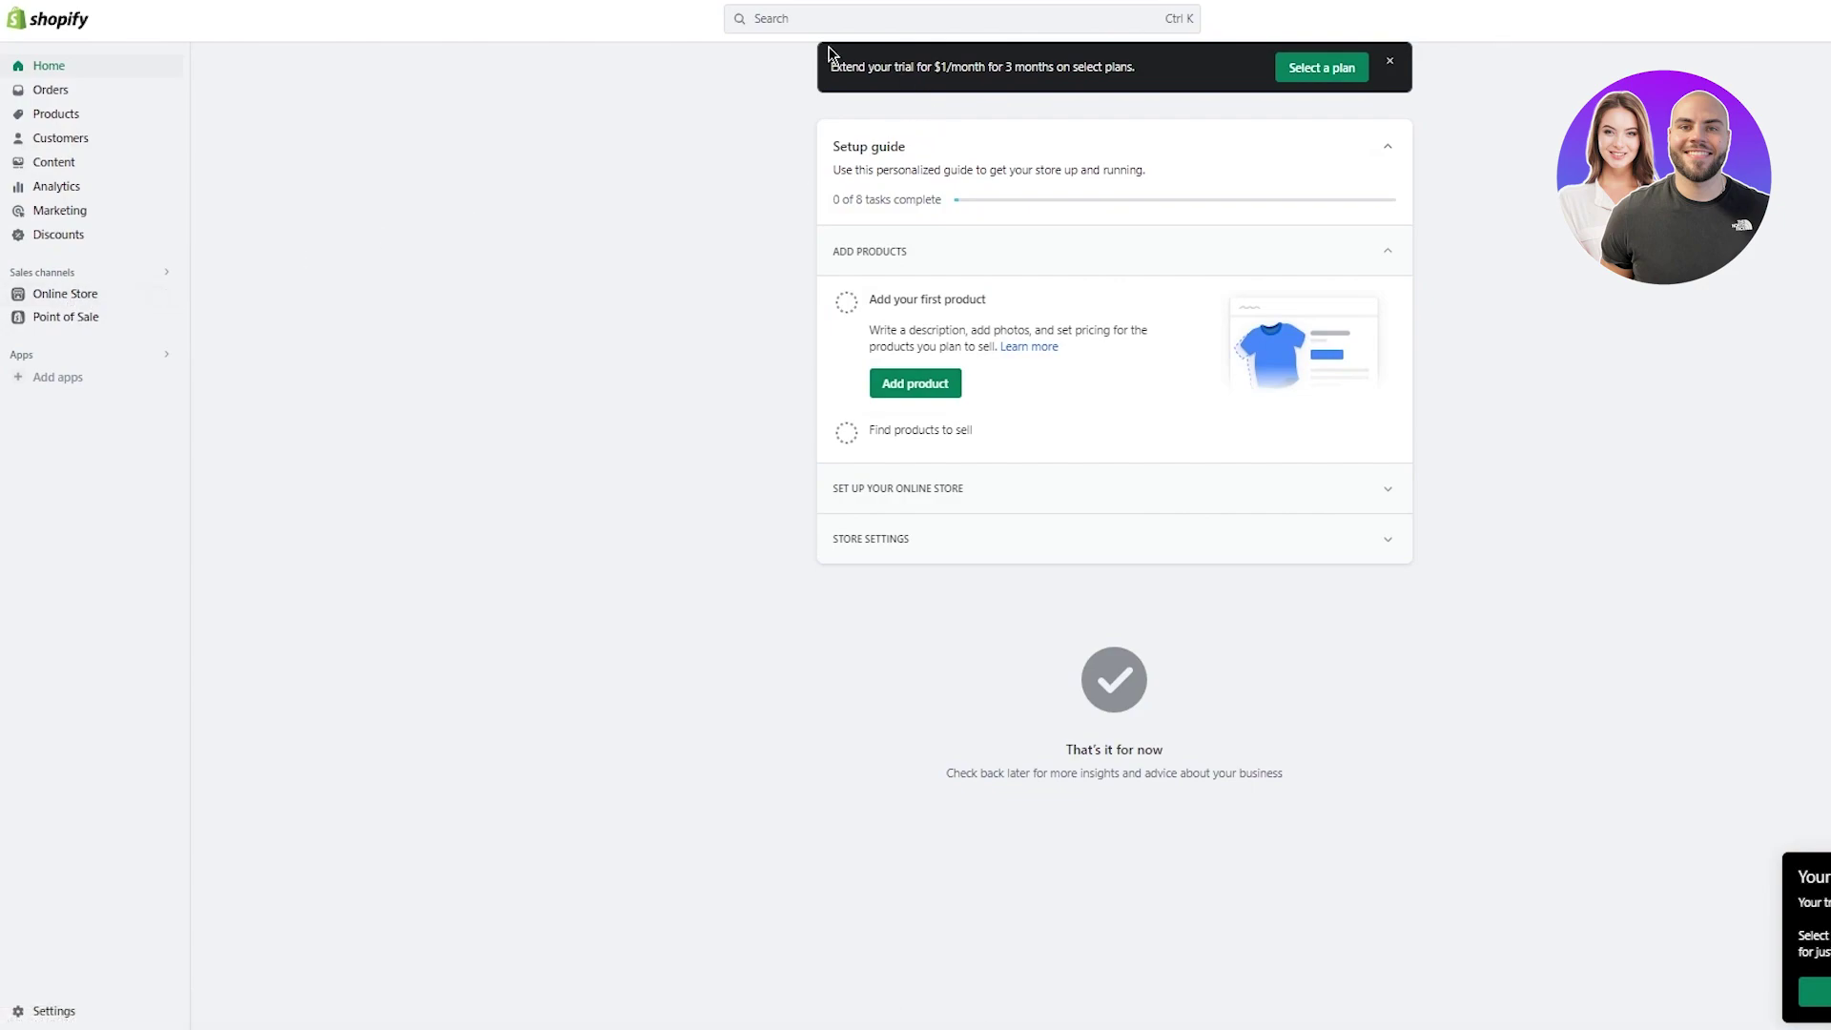
left_click(760, 21)
left_click(870, 61)
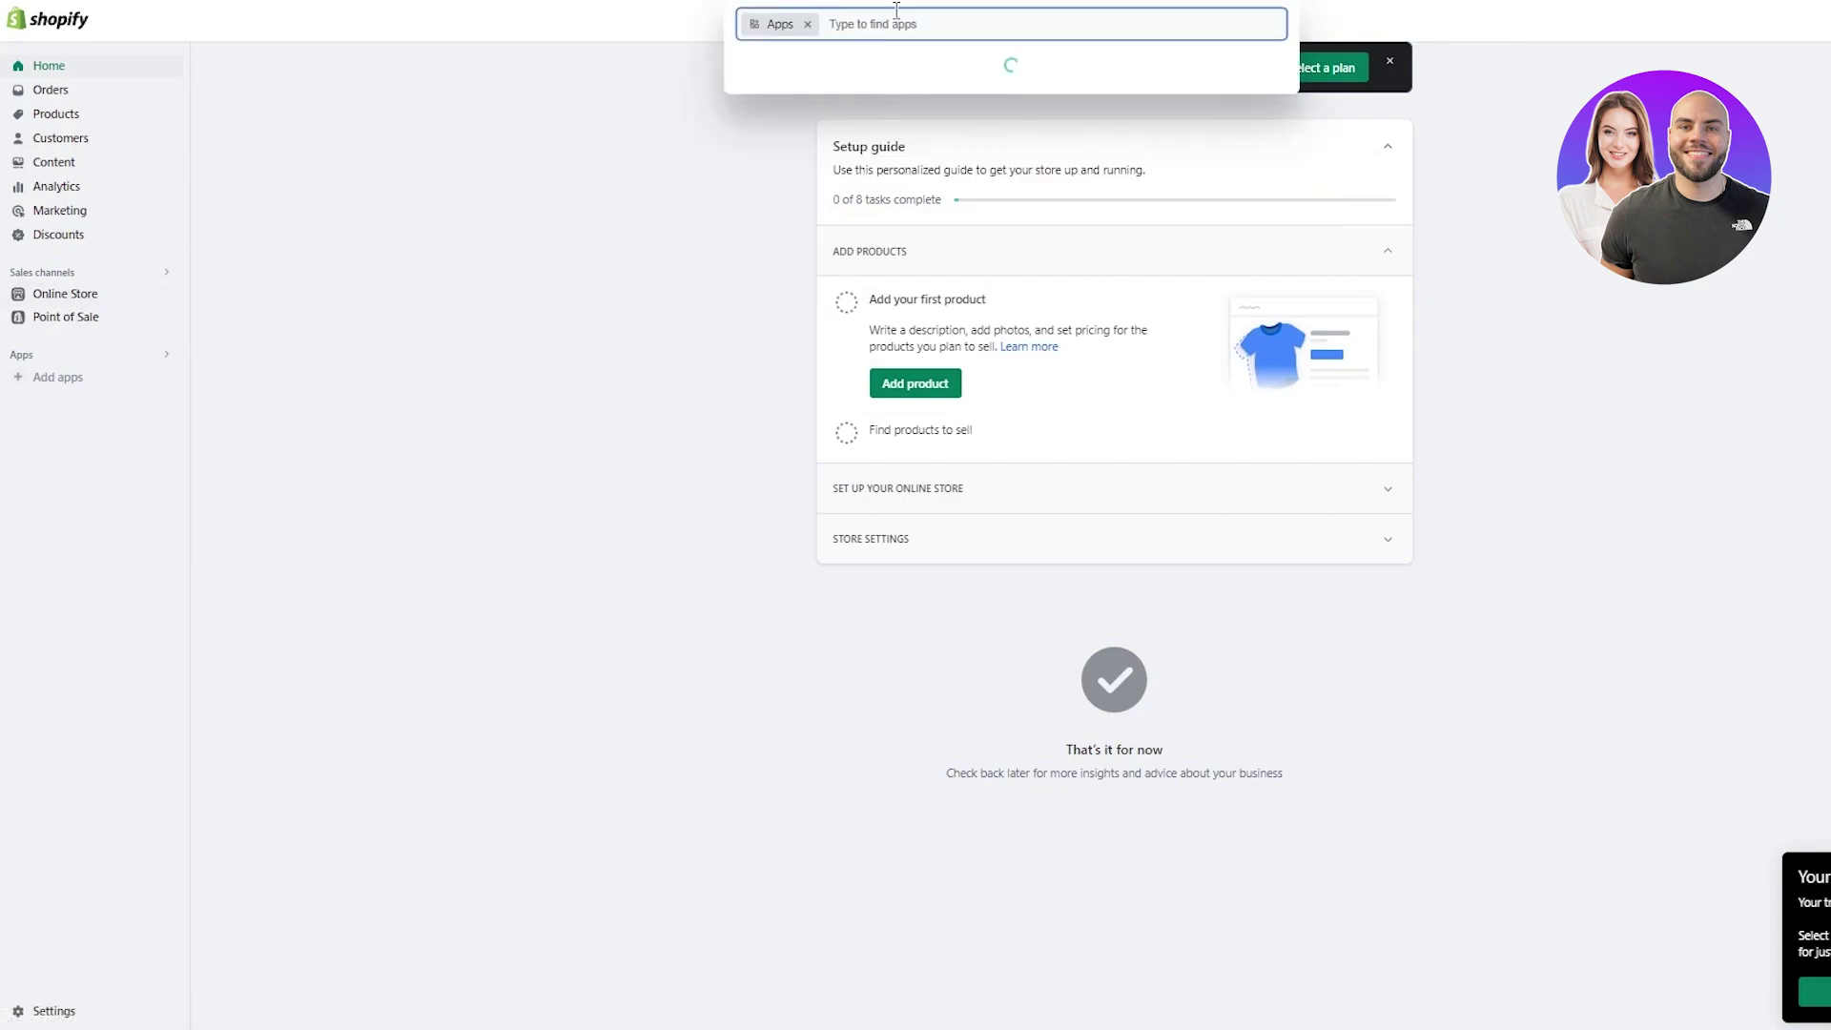
type("c")
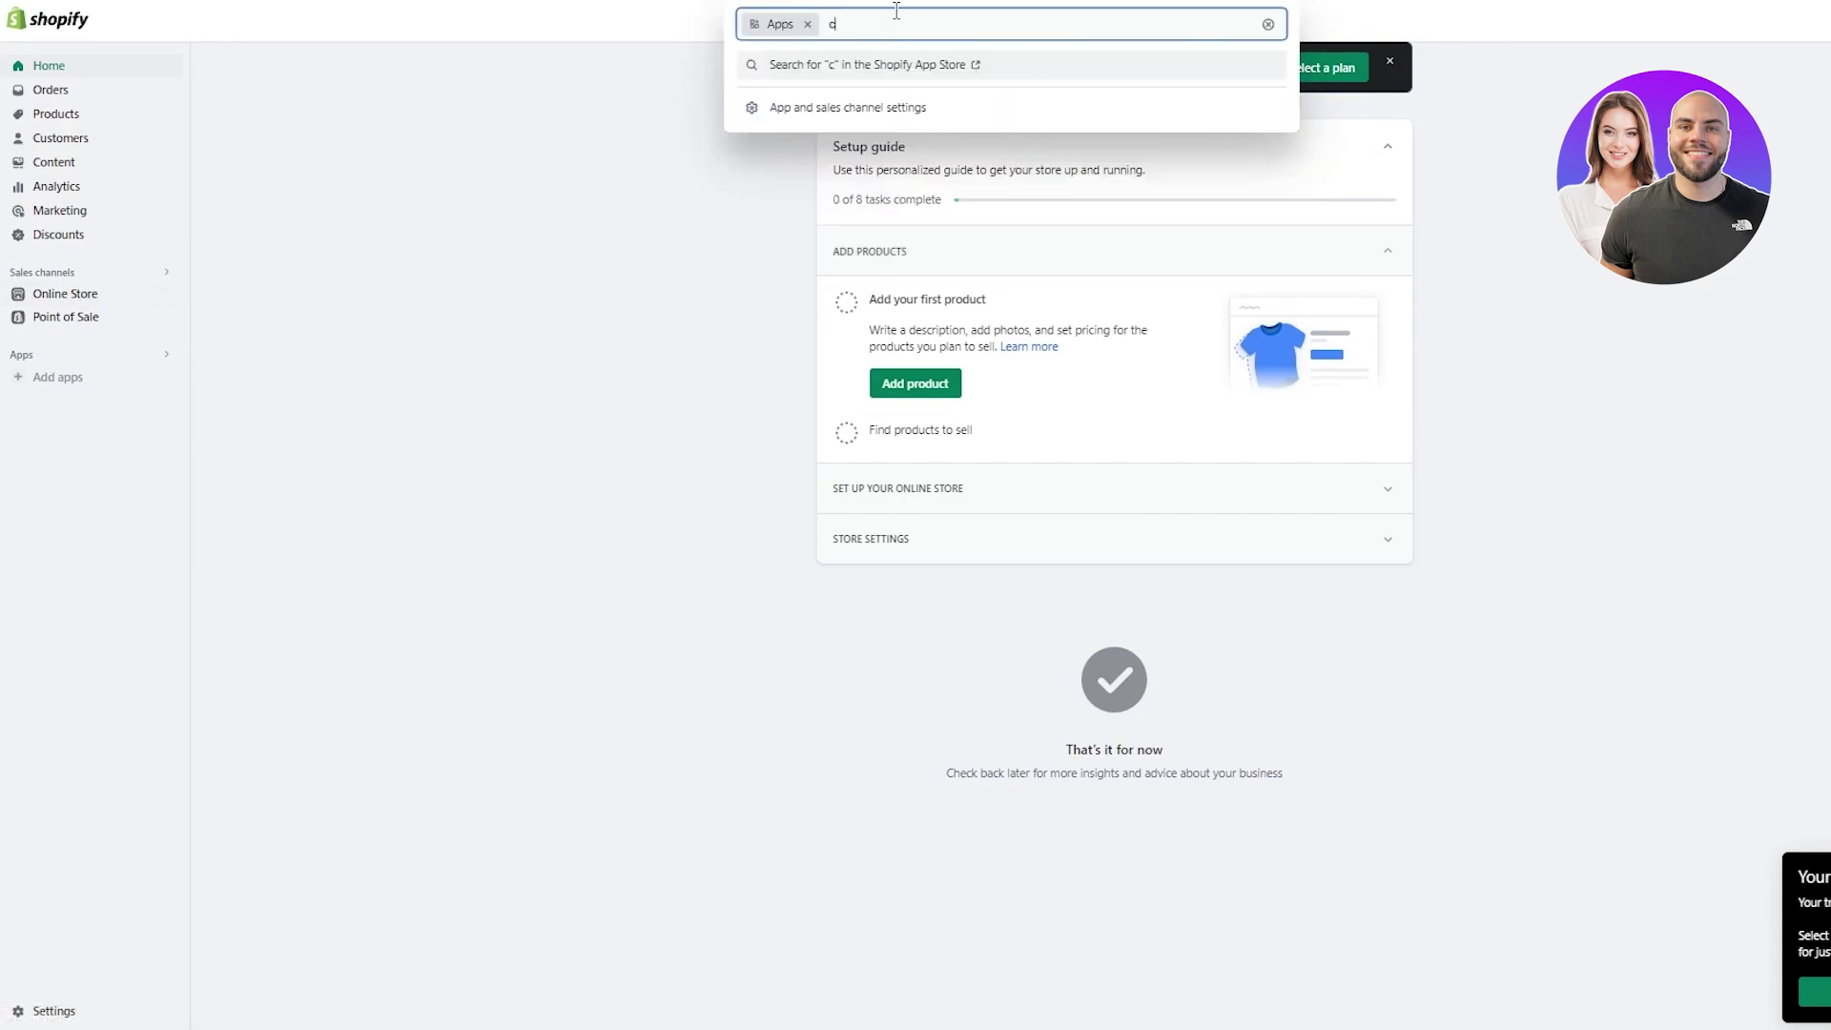
type("j d")
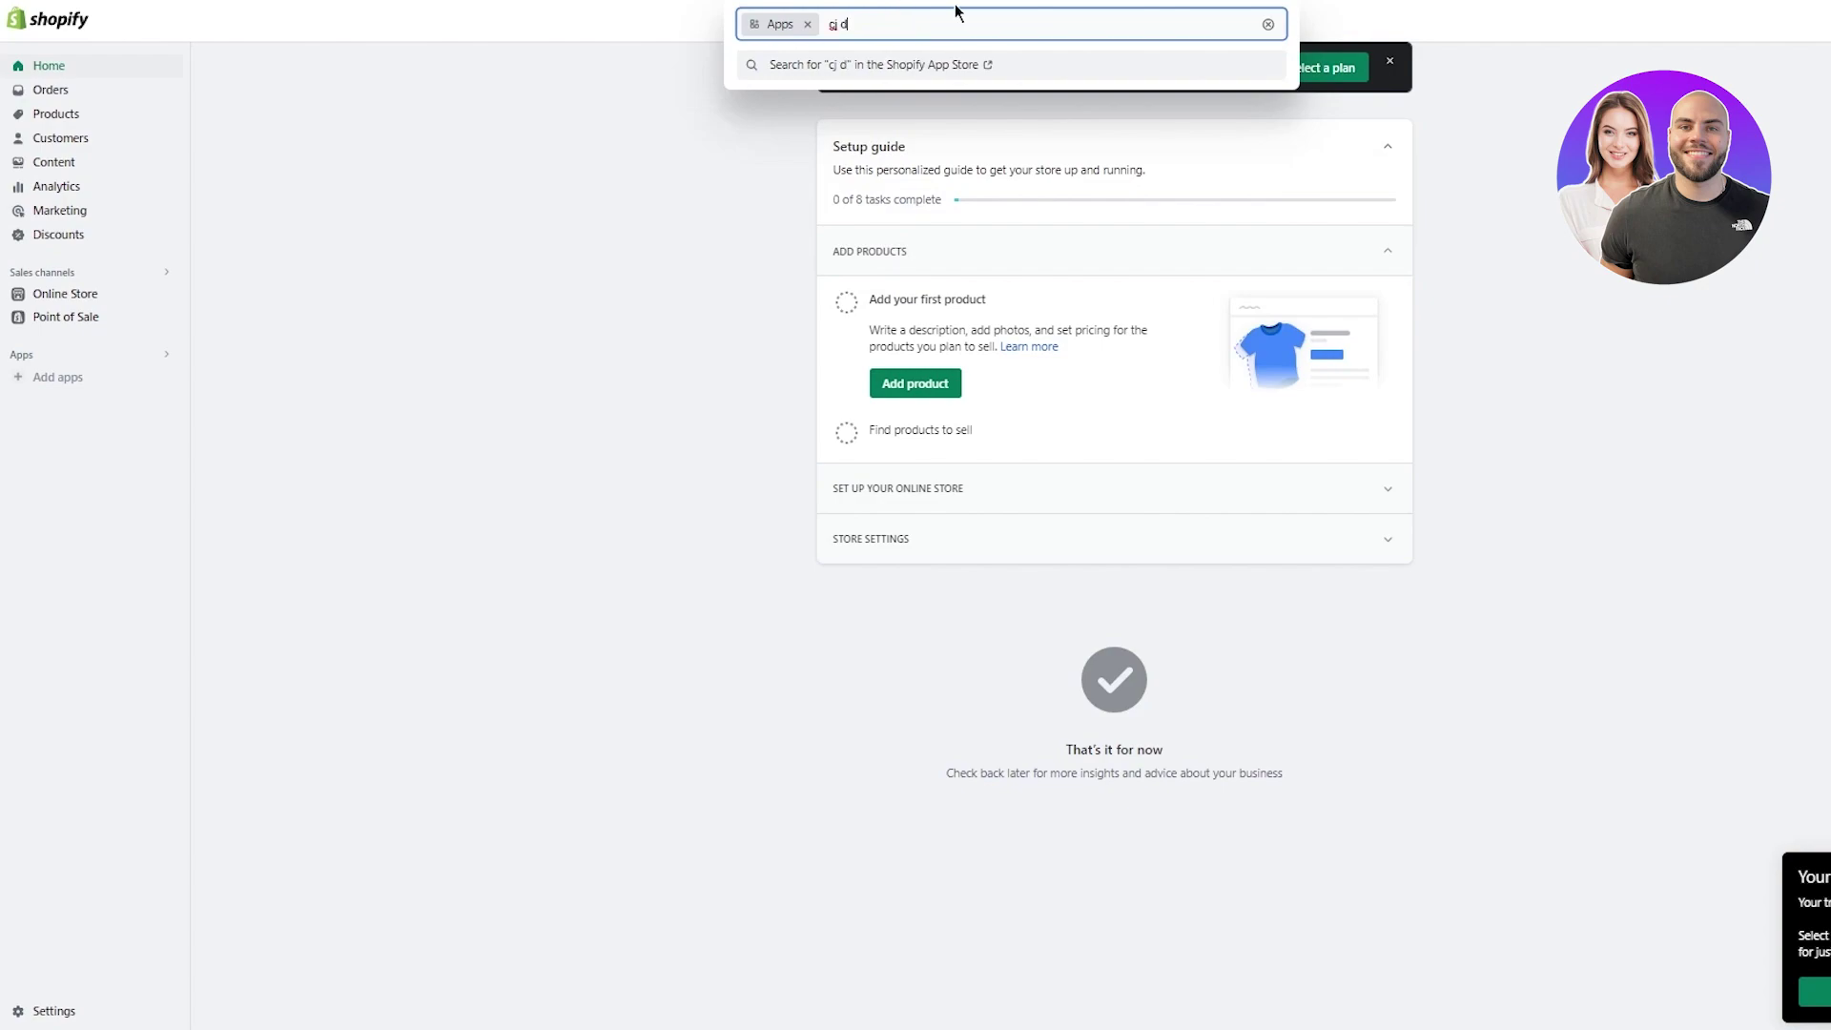
type("ropshipping")
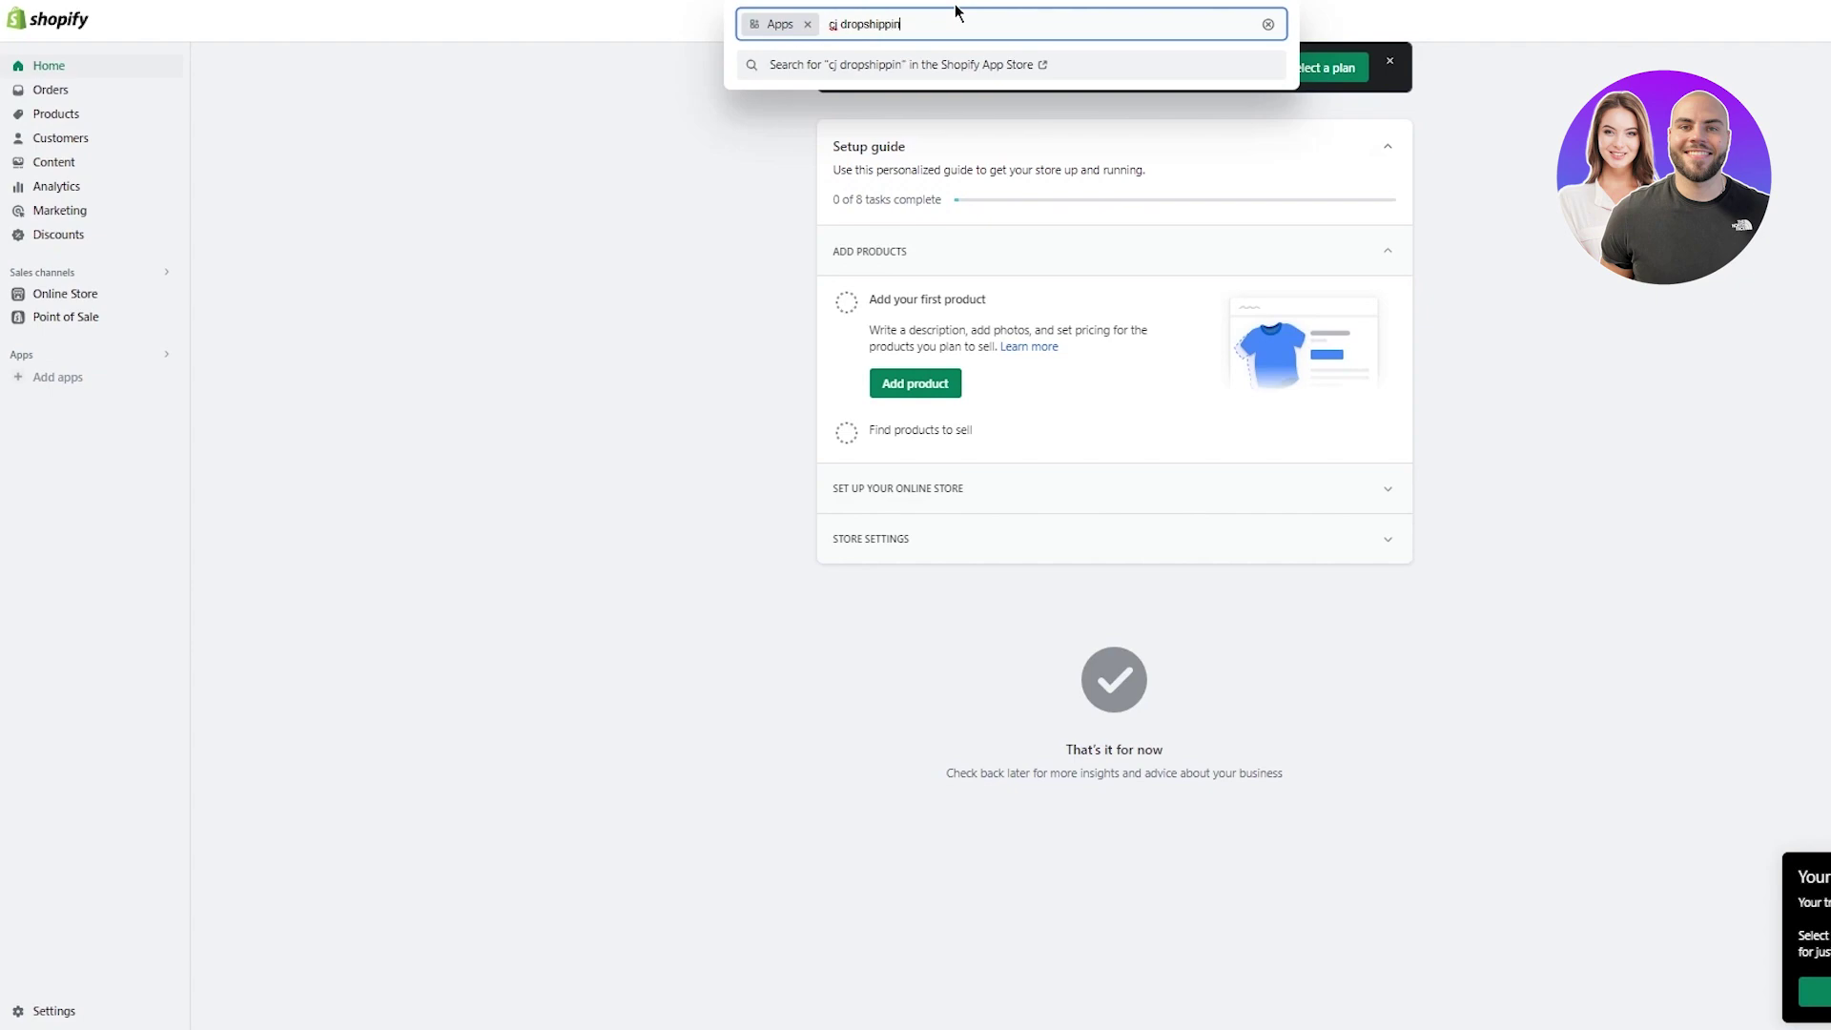
key("Return")
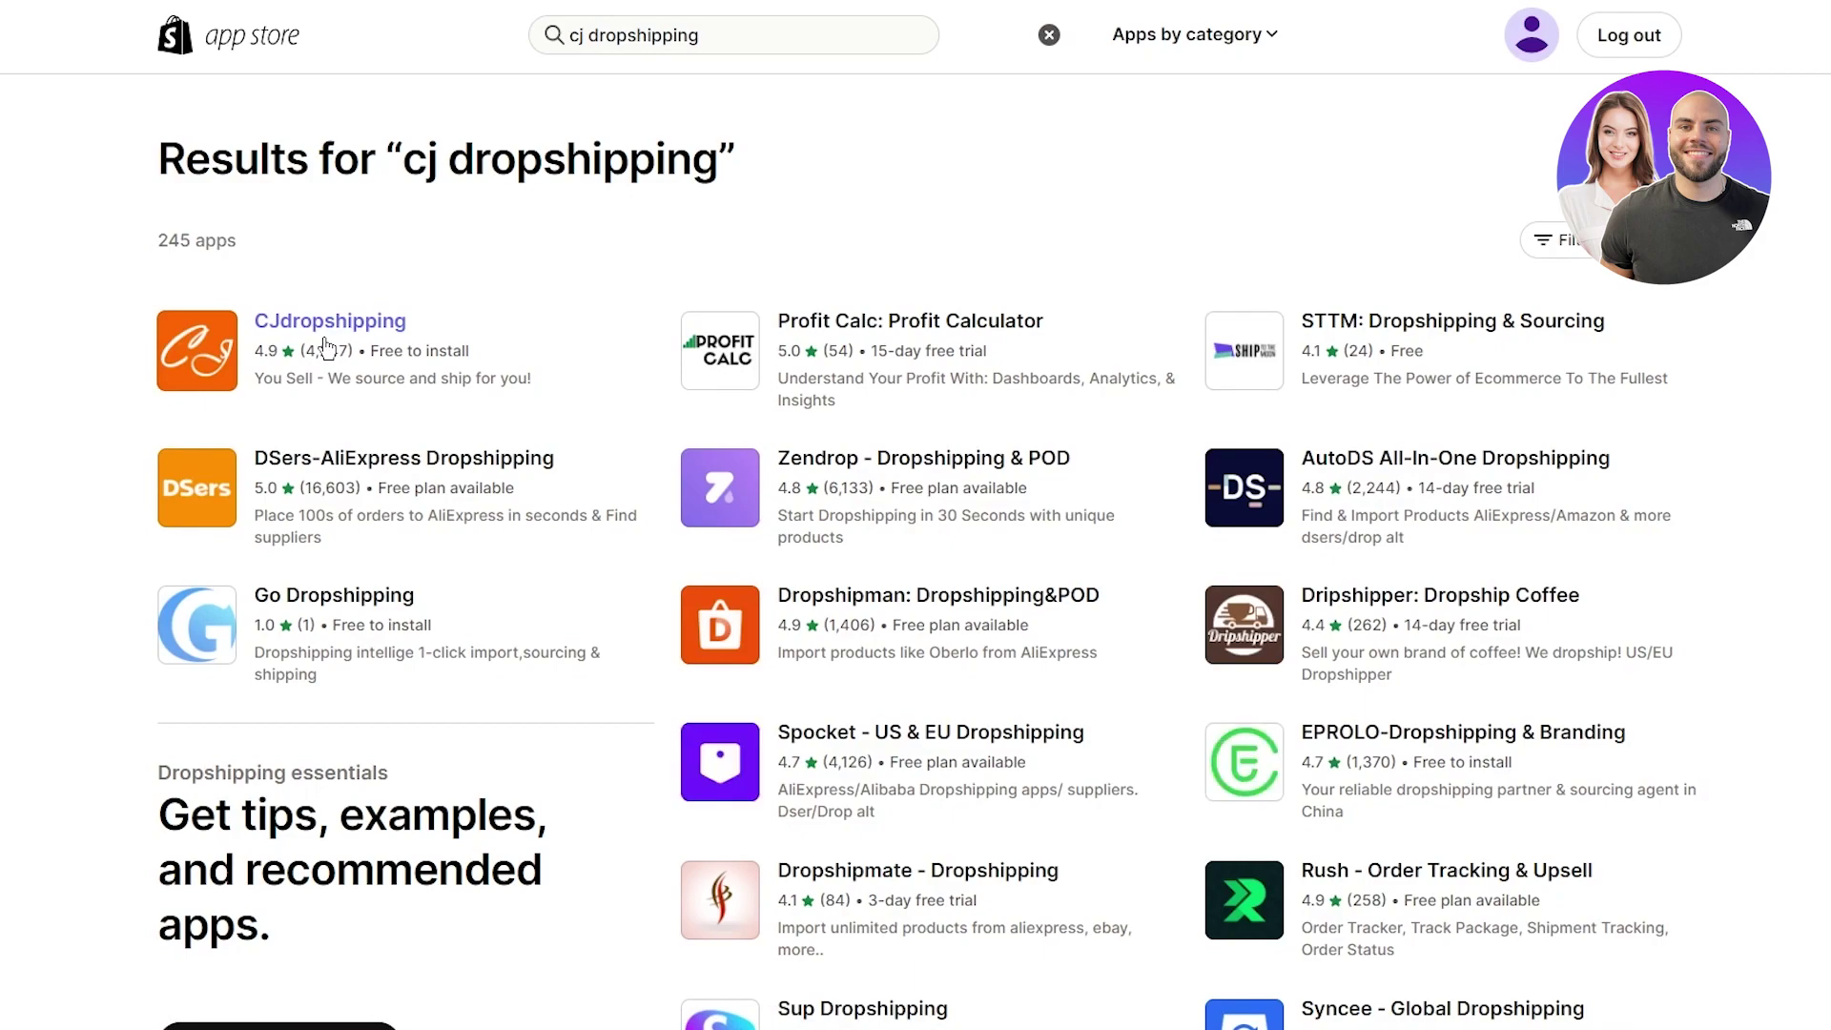
Open the CJdropshipping App Store listing and choose Add app
left_click(326, 348)
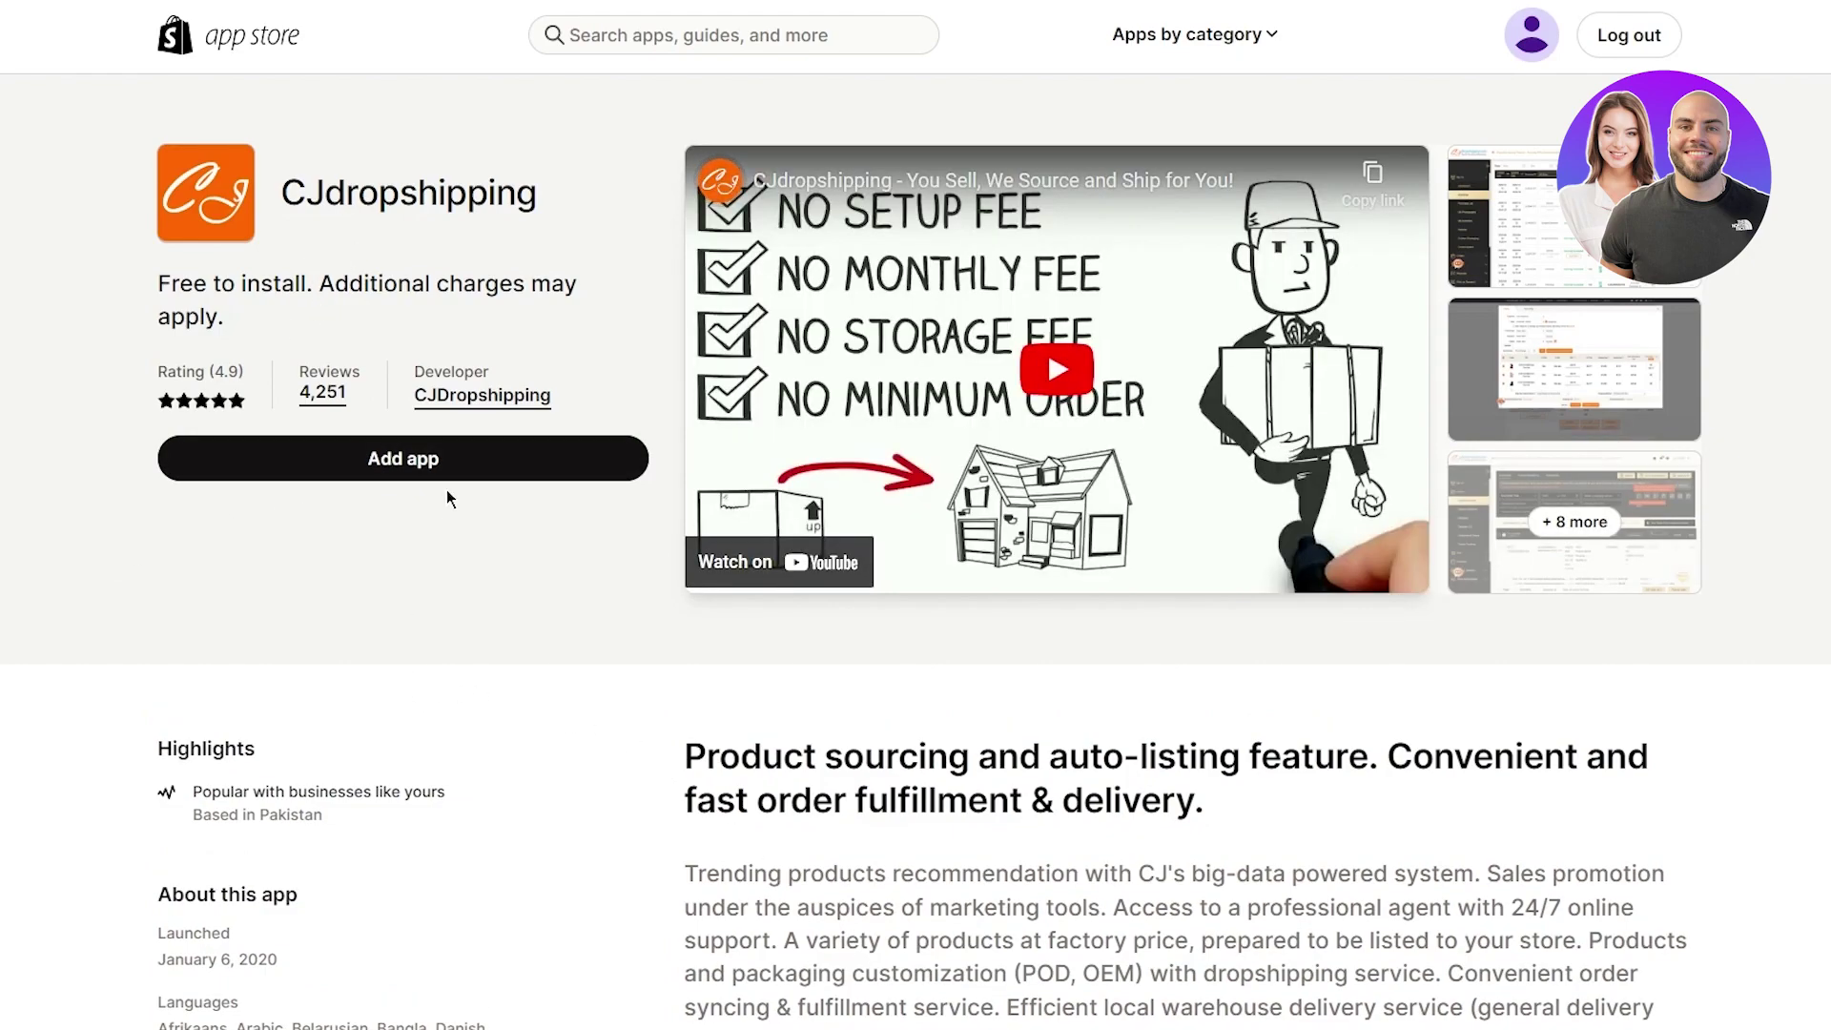
left_click(429, 459)
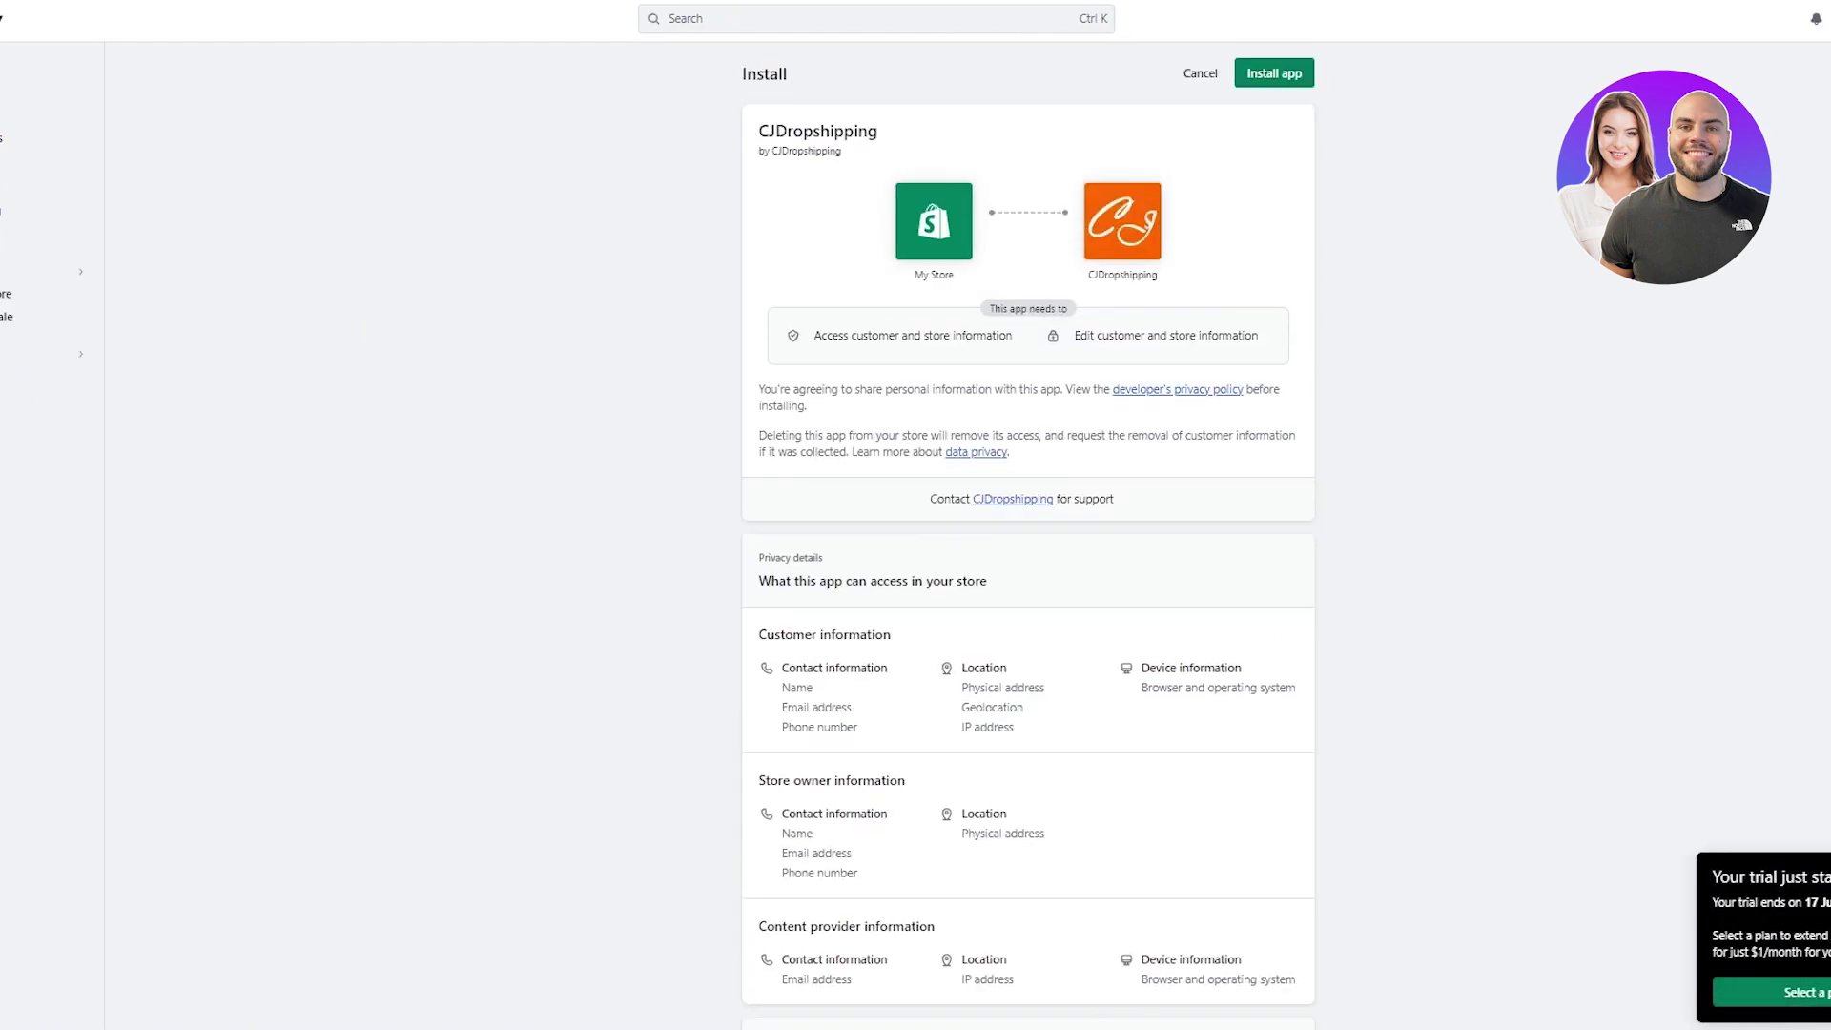
Install the CJDropshipping app from its permissions page
left_click(1276, 73)
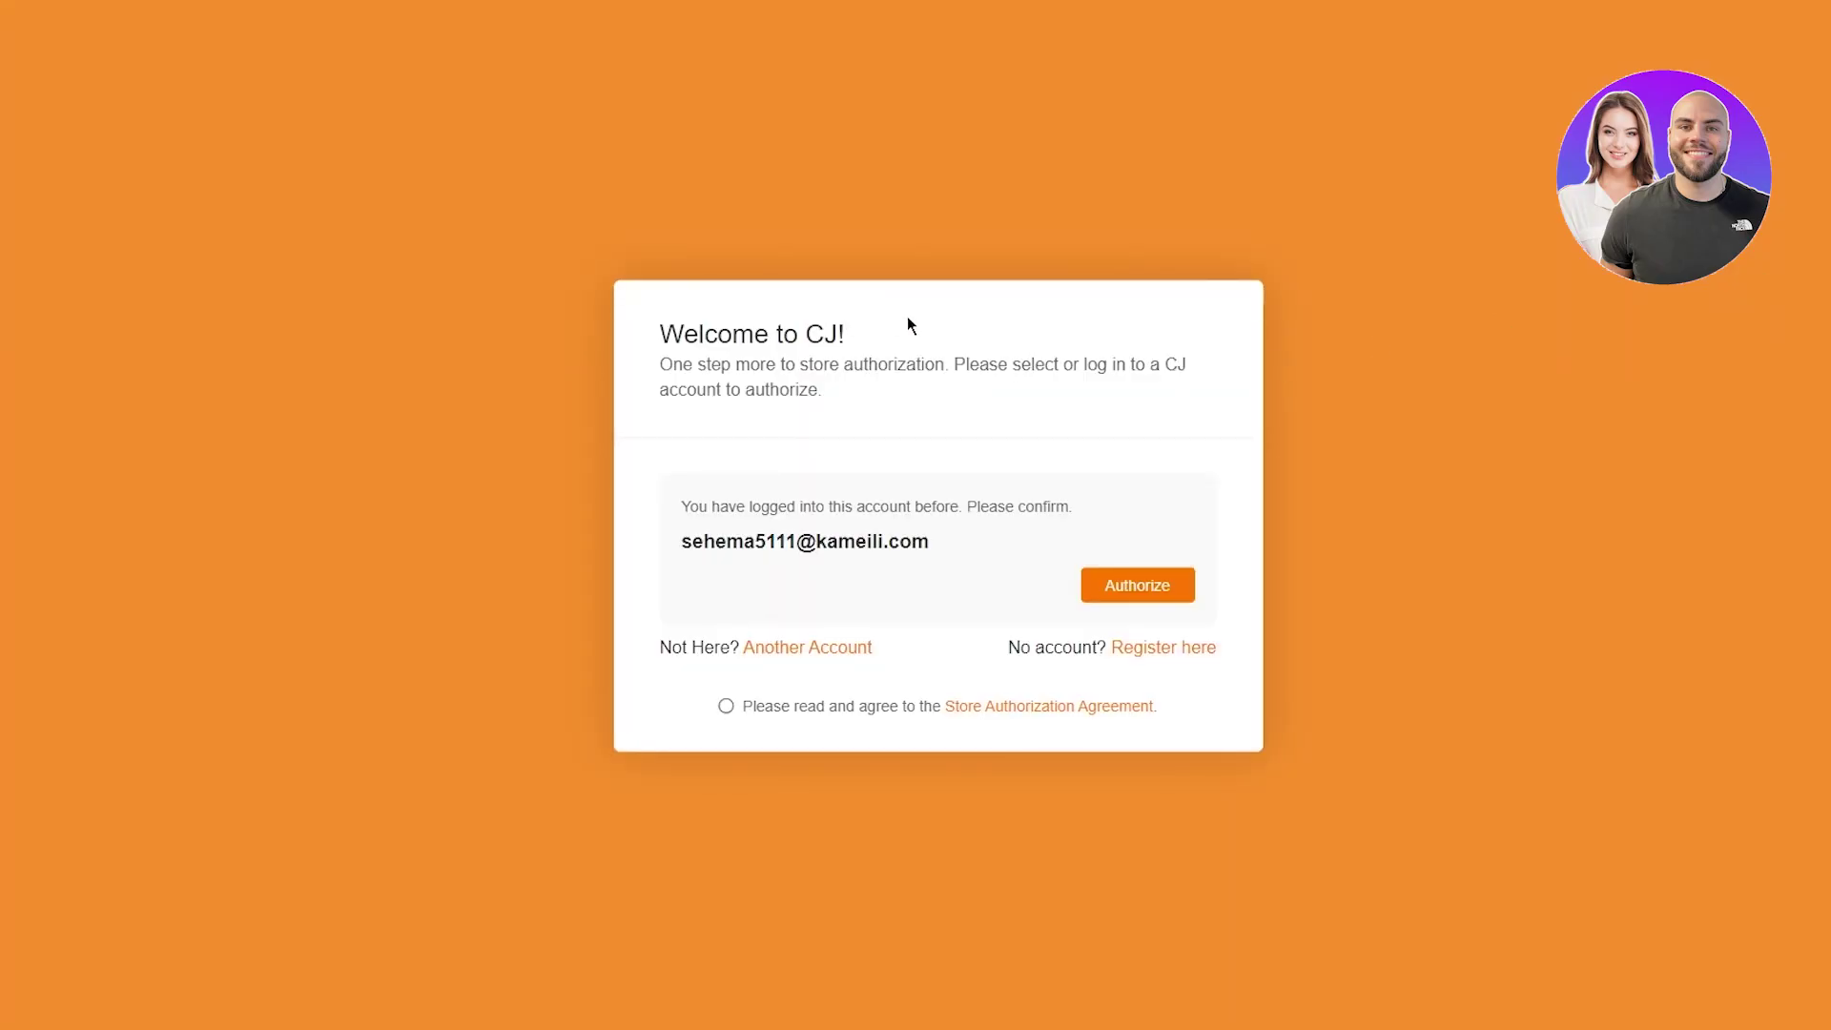
Authorize the store with the existing CJ account and accept the Store Authorization Agreement
left_click_drag(590, 293, 1030, 426)
left_click(1094, 398)
left_click_drag(658, 329, 980, 386)
left_click(1014, 429)
left_click(1135, 599)
left_click(939, 568)
left_click(1122, 584)
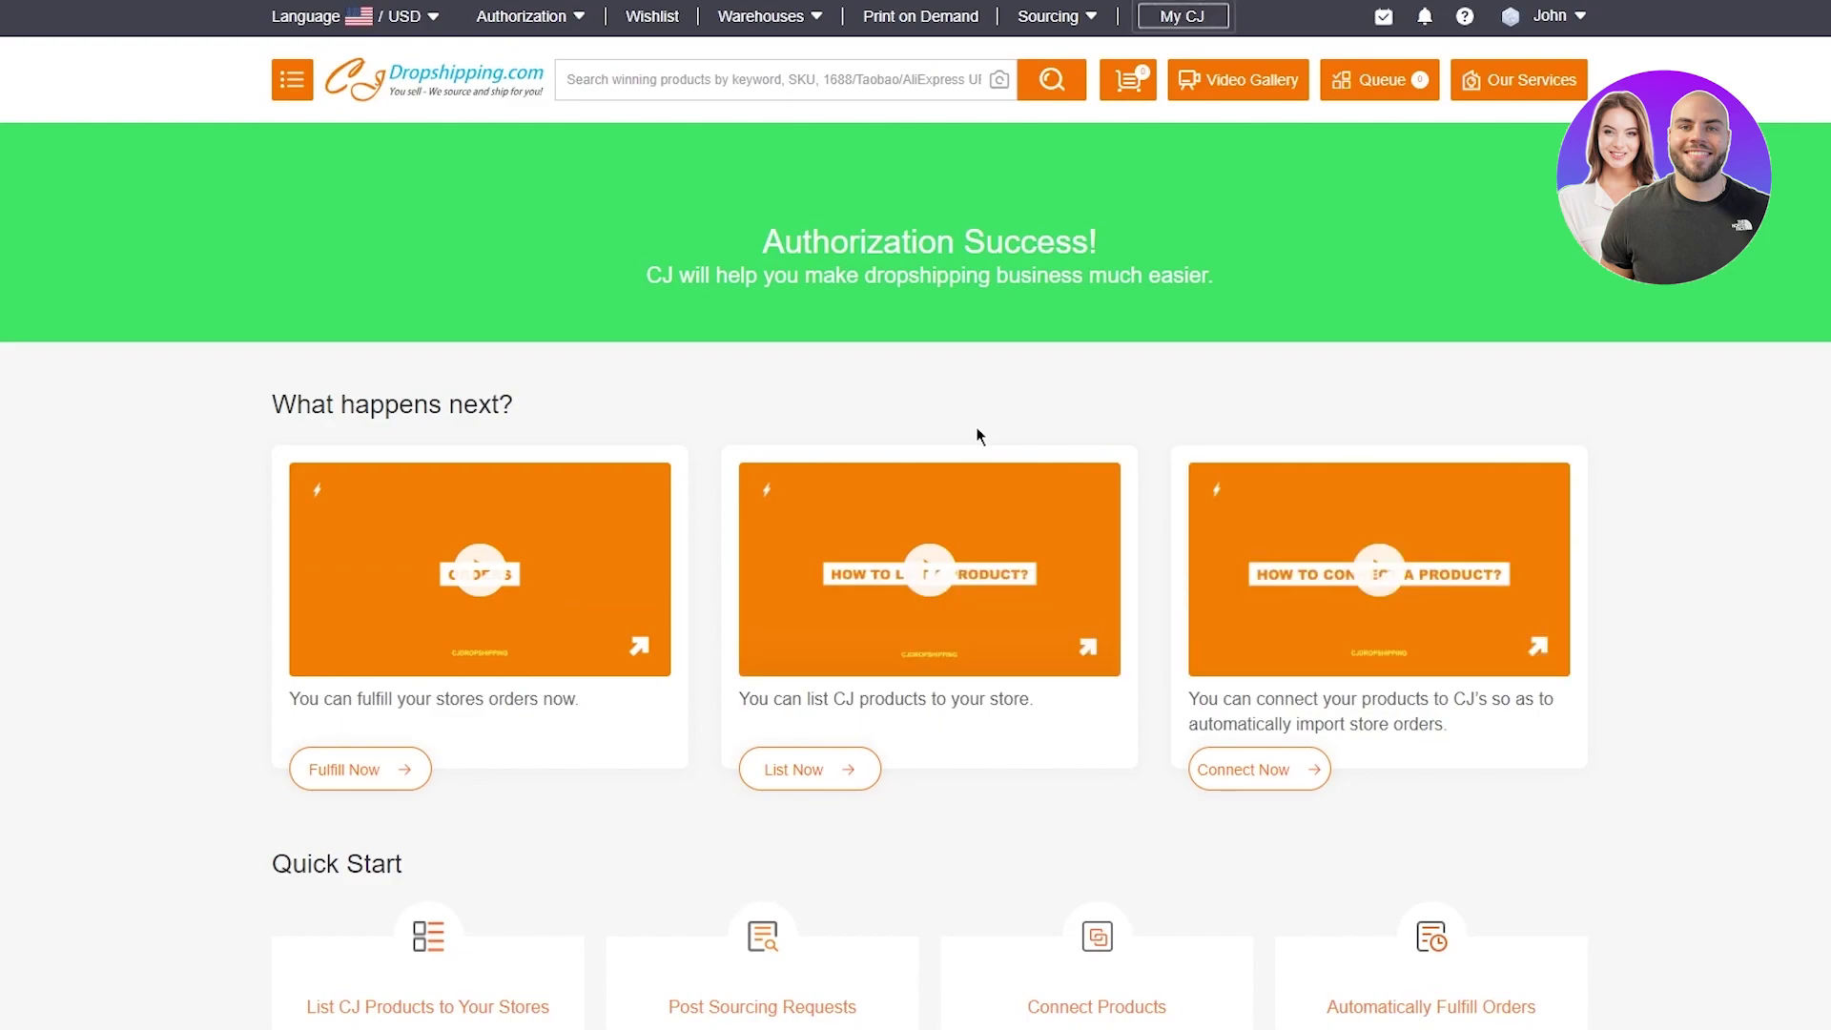
Dismiss the Alex assistant's welcome popup
scroll(511, 507, "down", 7)
scroll(77, 490, "up", 7)
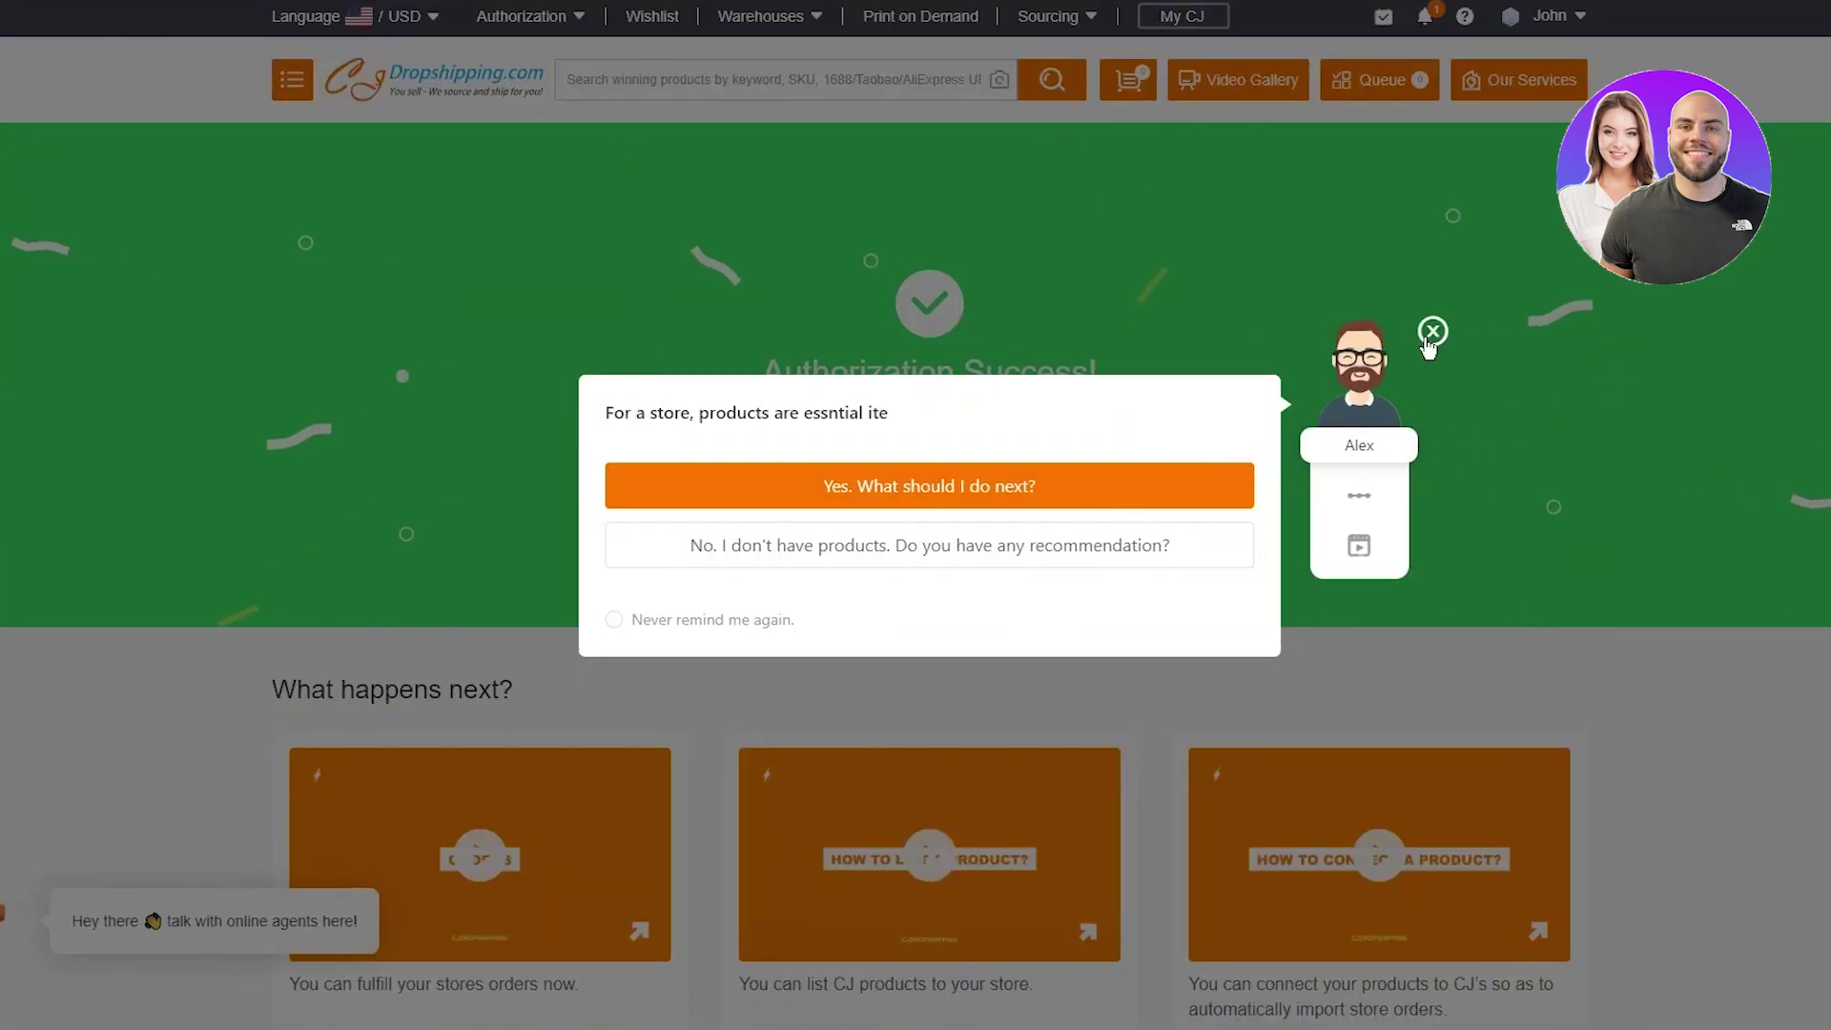
left_click(1432, 331)
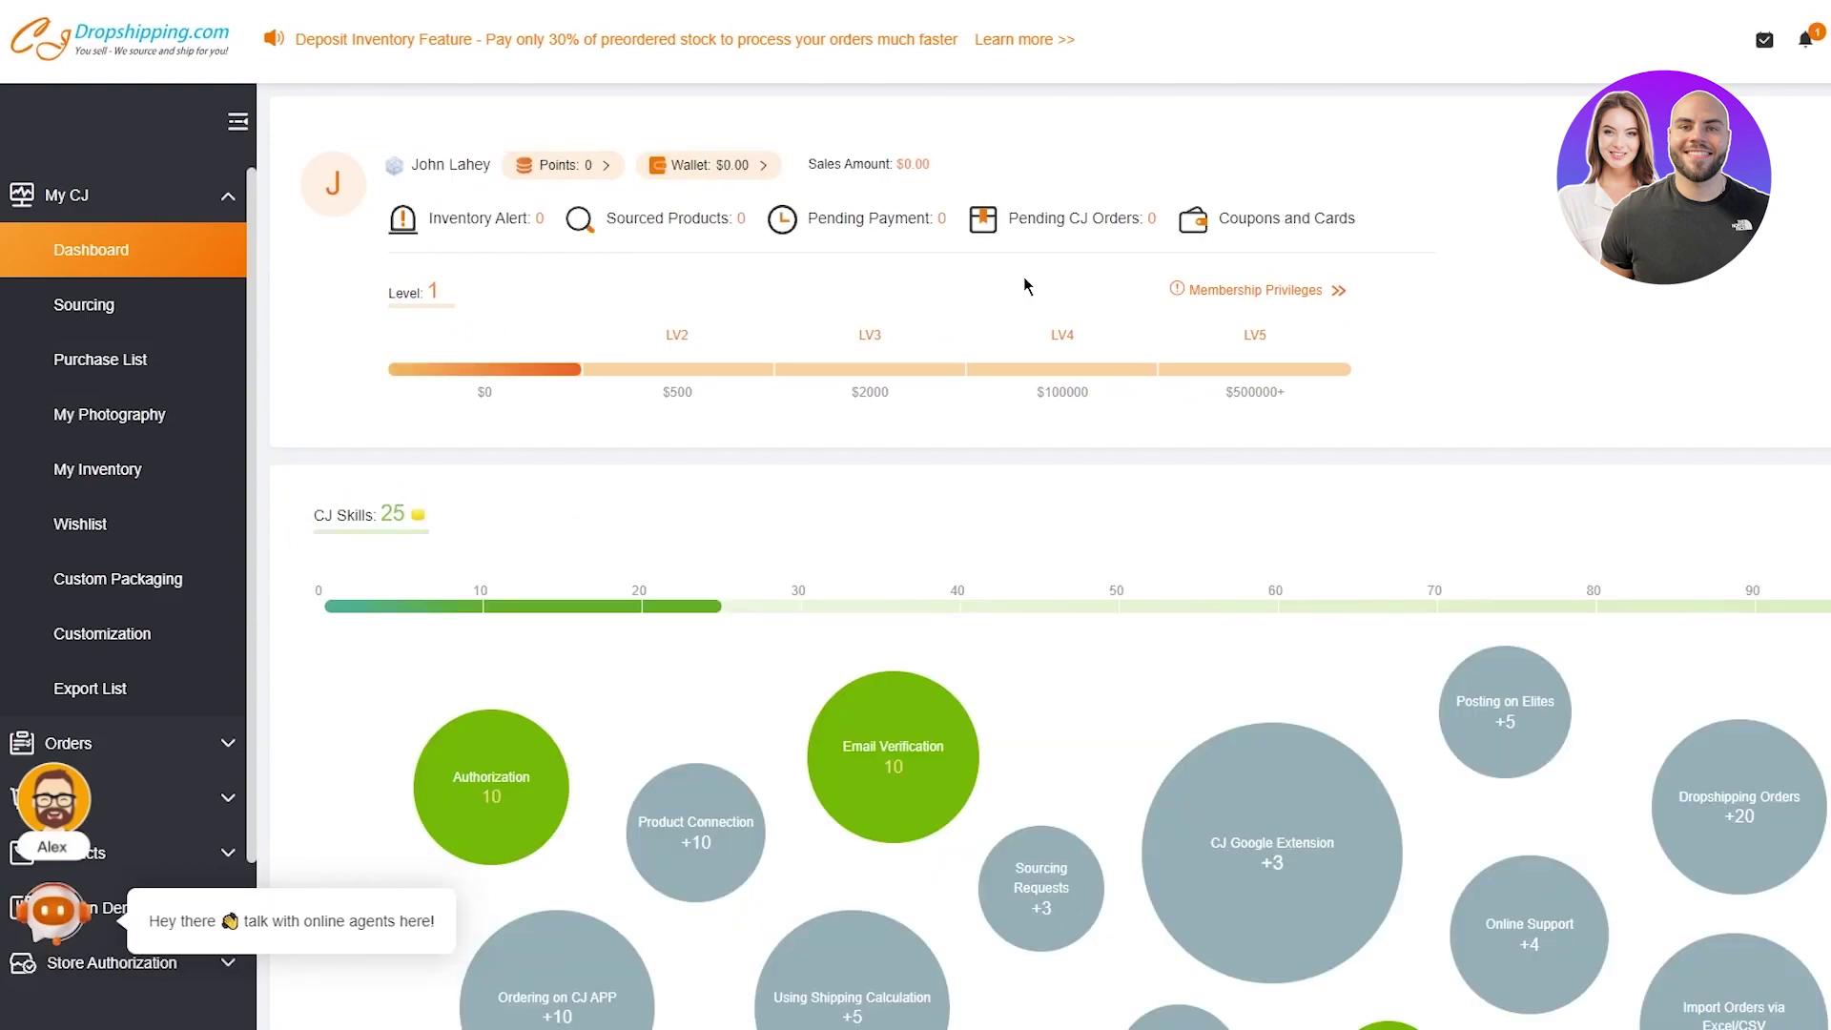
Open the Shopify Store List under Store Authorization in the sidebar
scroll(155, 442, "down", 3)
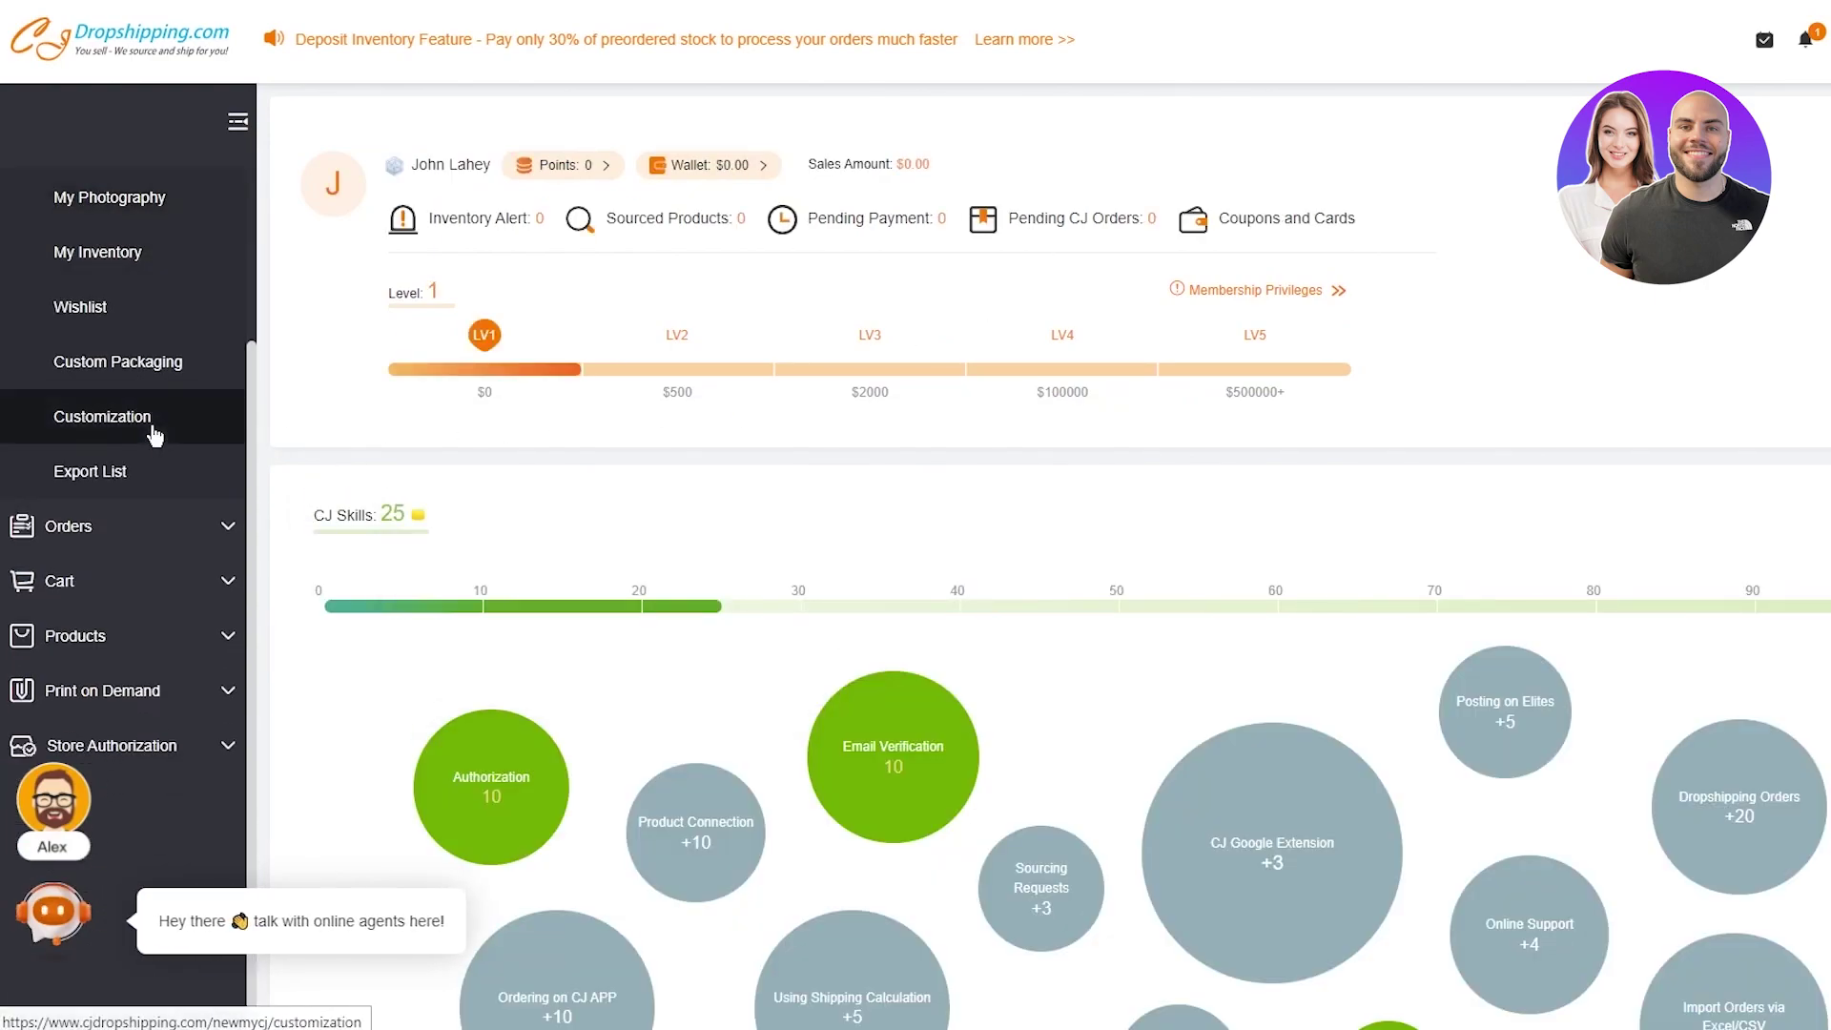
scroll(156, 442, "up", 3)
mouse_move(370, 313)
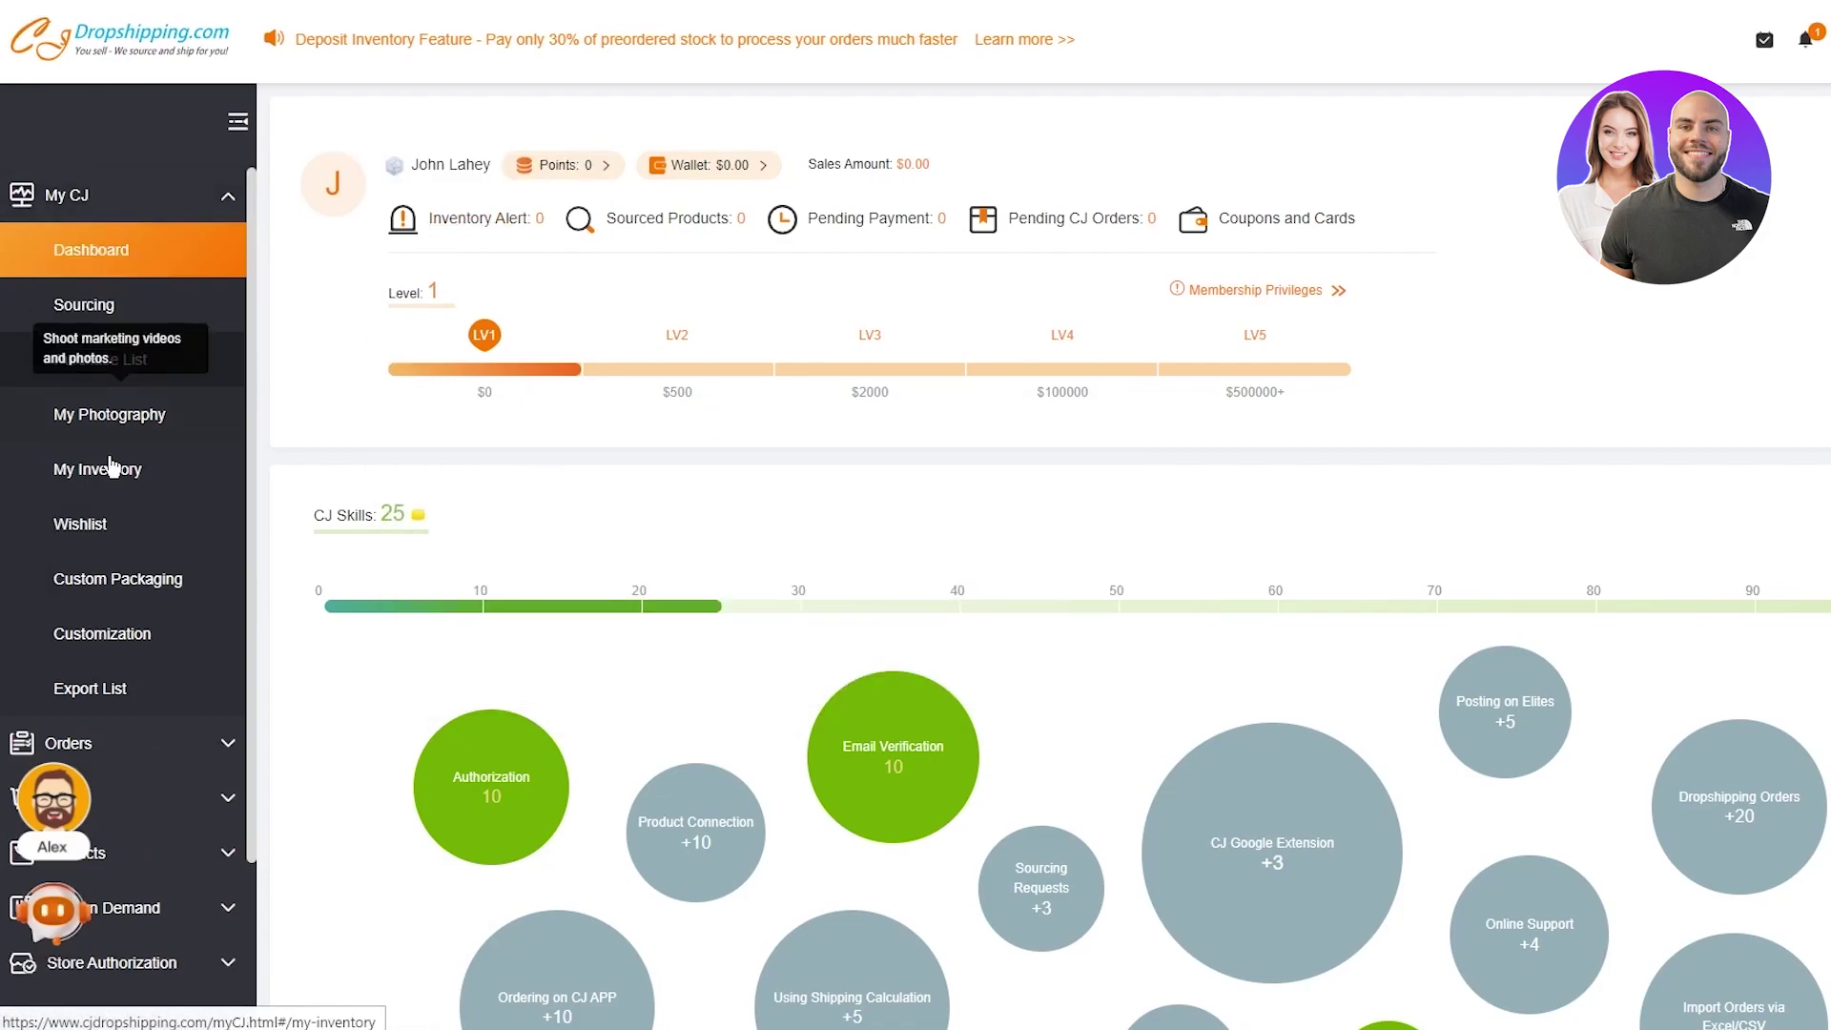
scroll(143, 470, "down", 3)
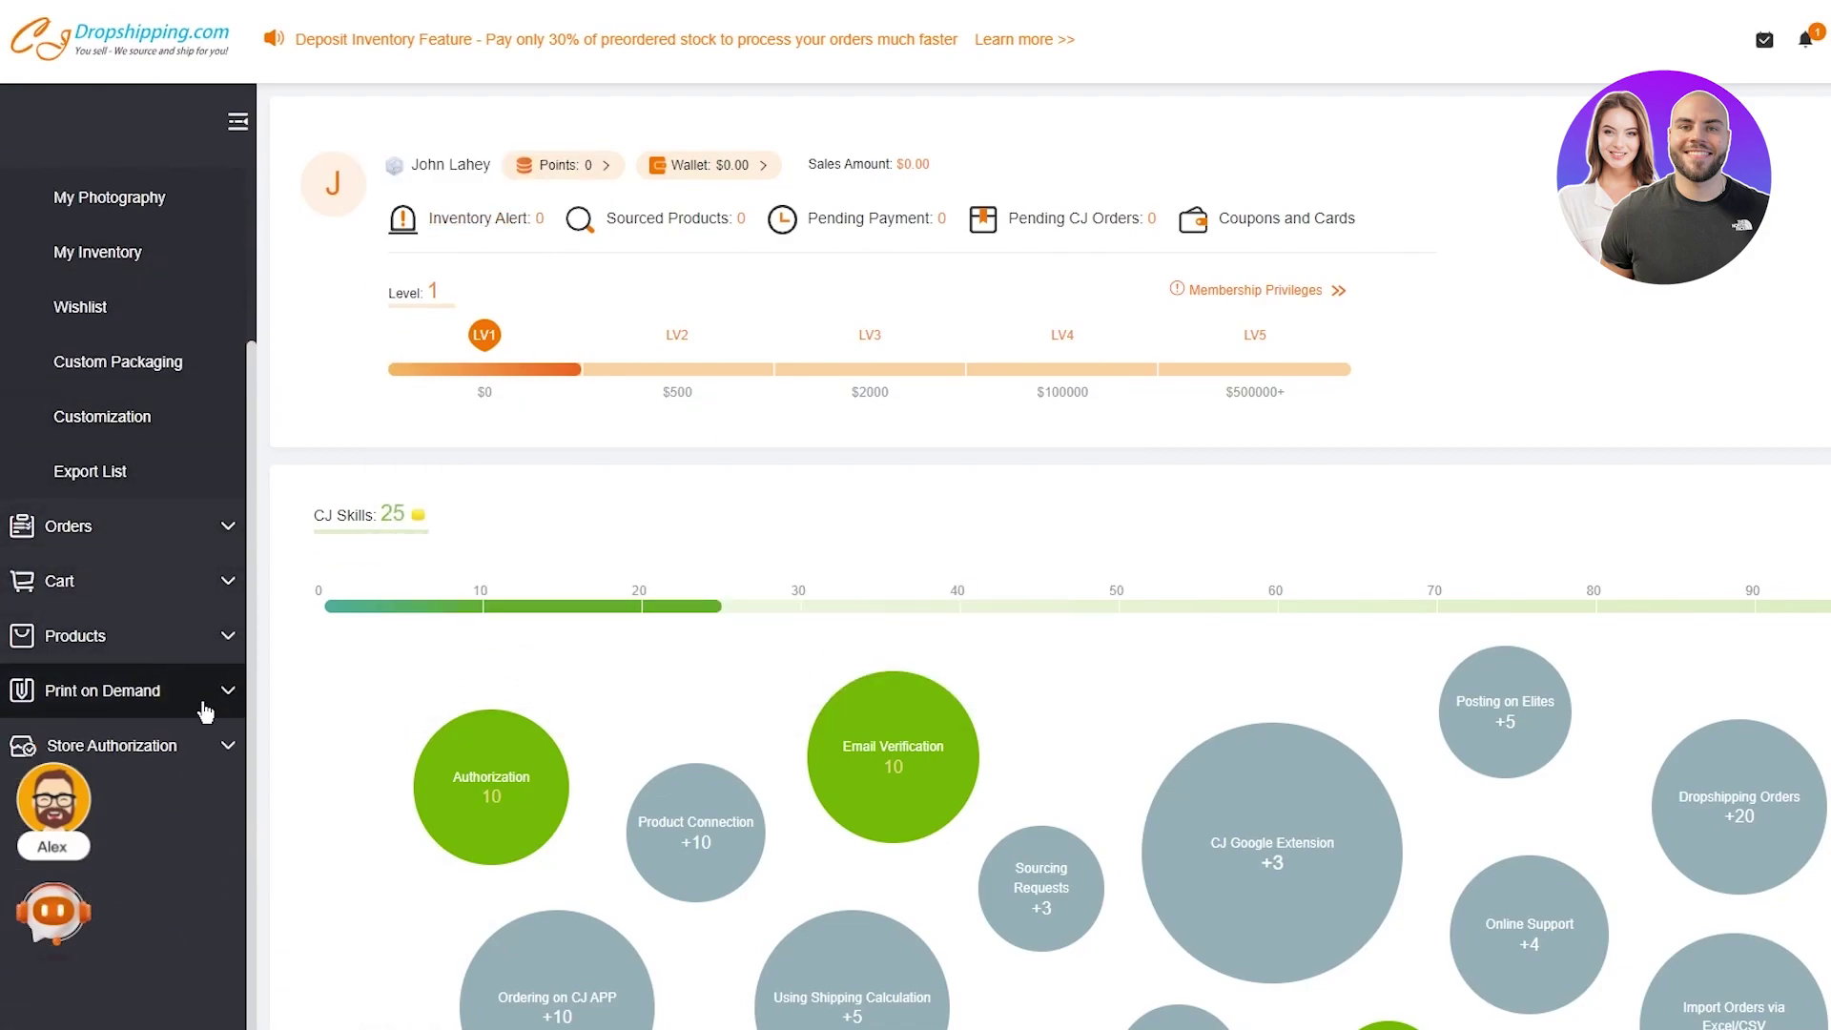
left_click(208, 744)
scroll(143, 534, "down", 7)
scroll(140, 494, "down", 6)
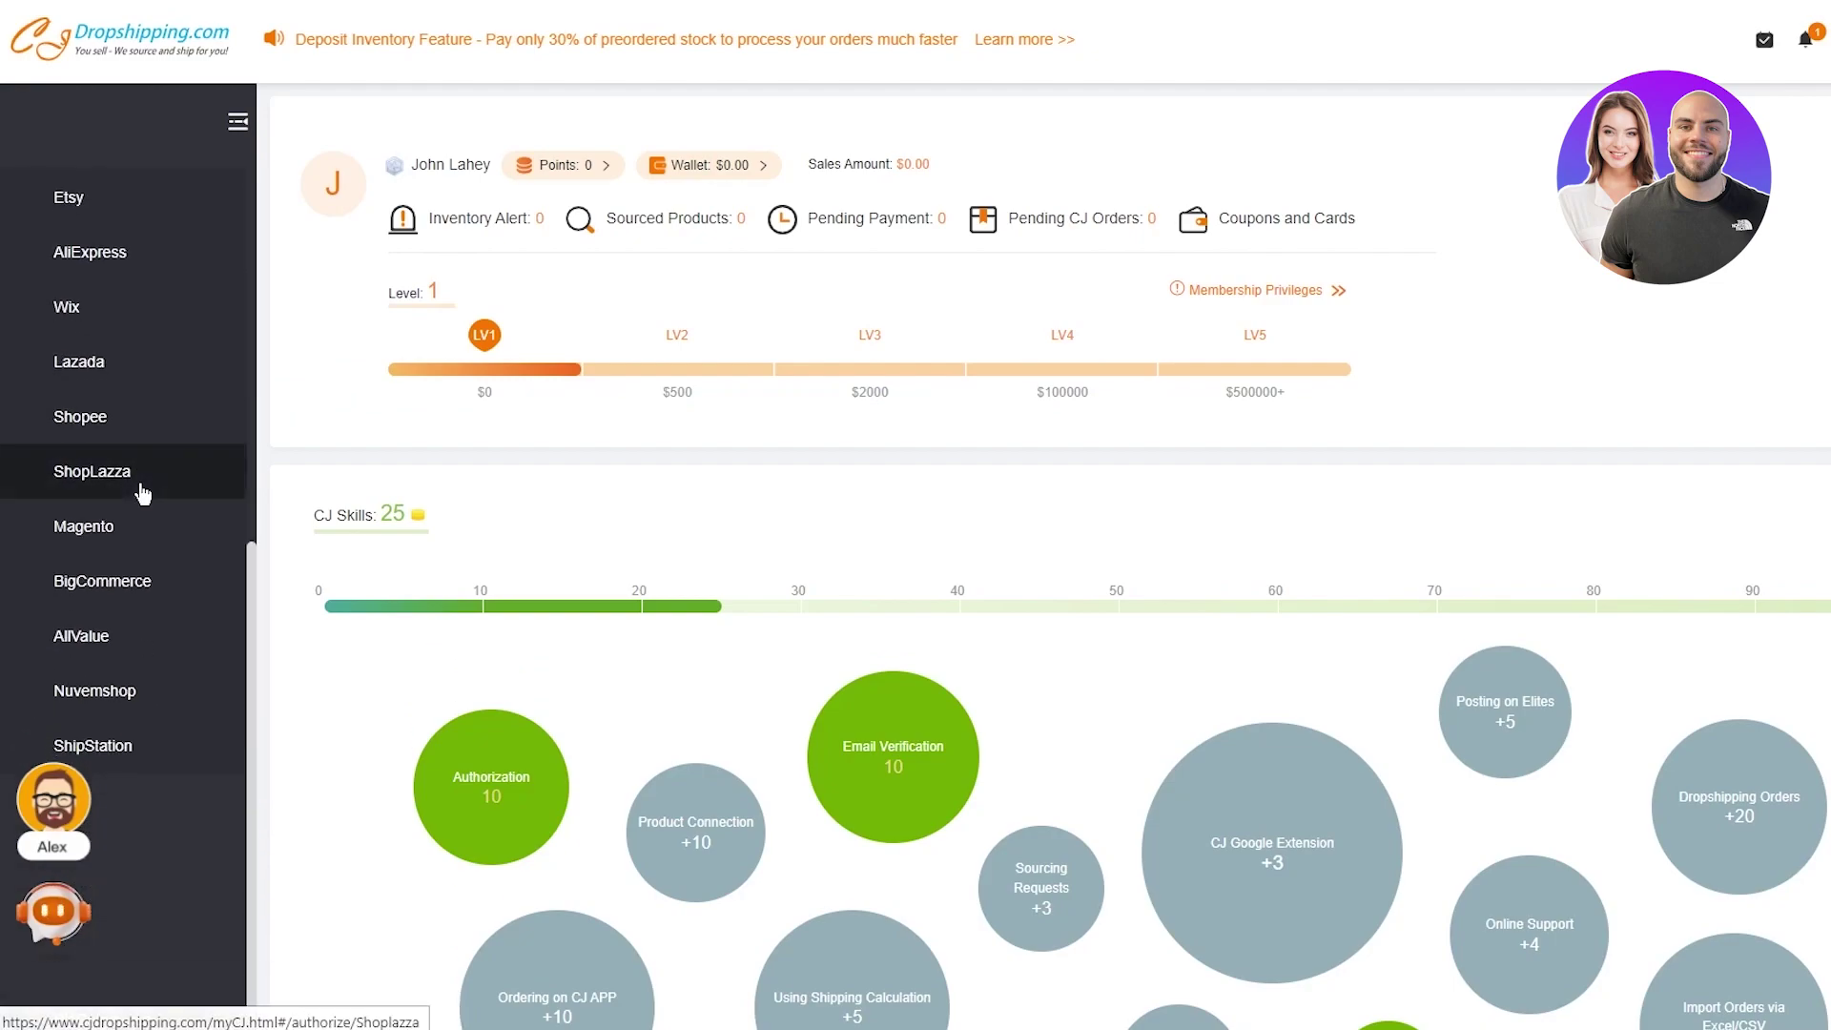
scroll(143, 490, "up", 8)
left_click(107, 431)
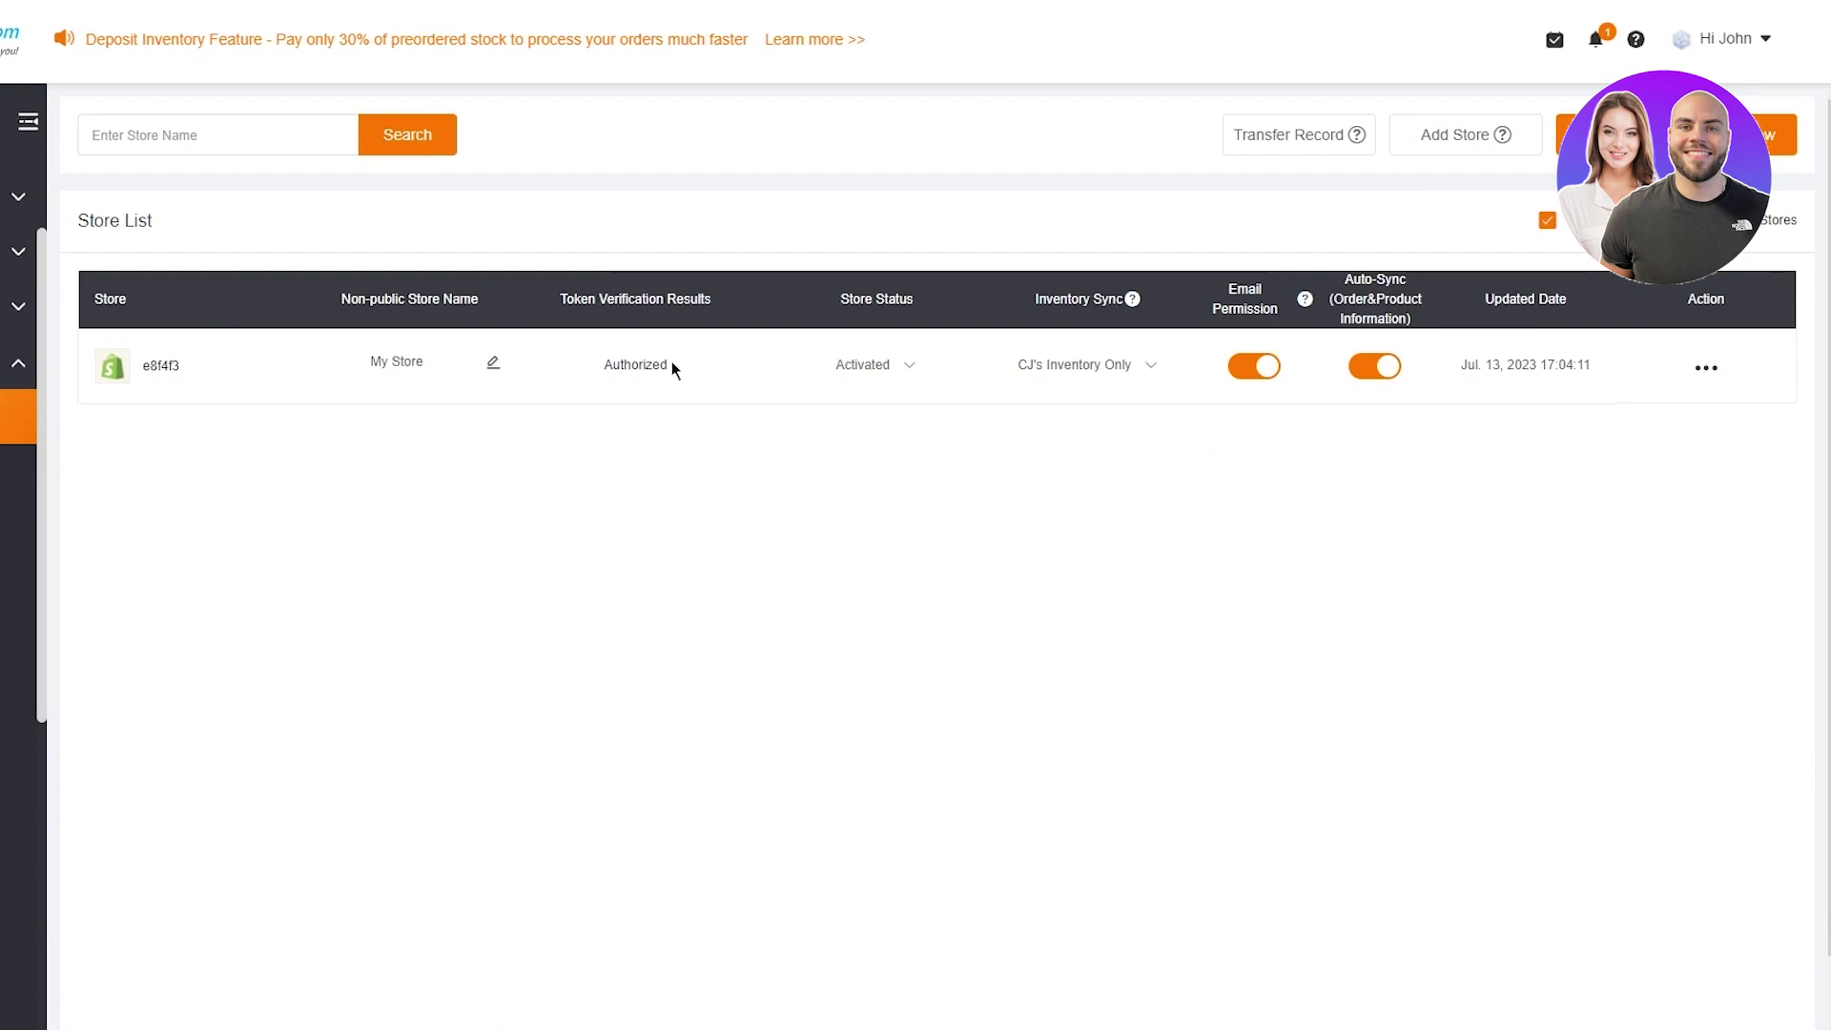
Check the Activated status options, then return to the CJdropshipping homepage
left_click(858, 368)
left_click(23, 41)
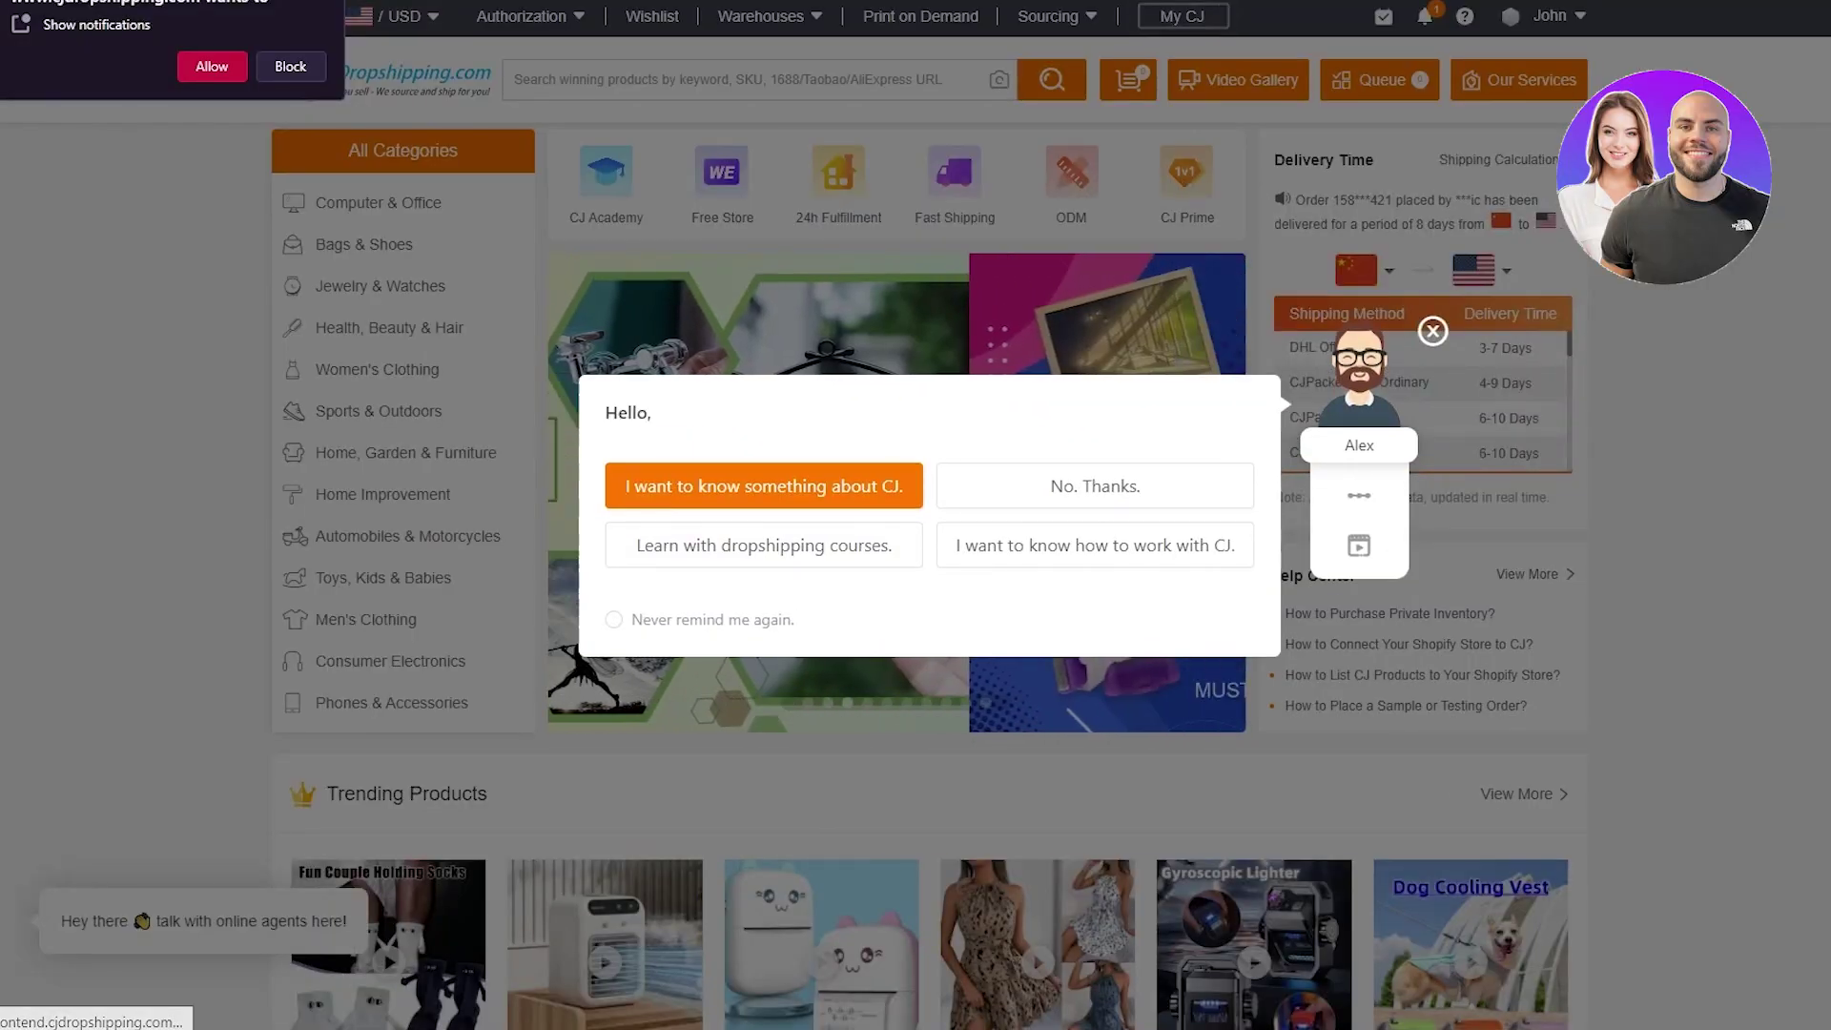
left_click(1432, 331)
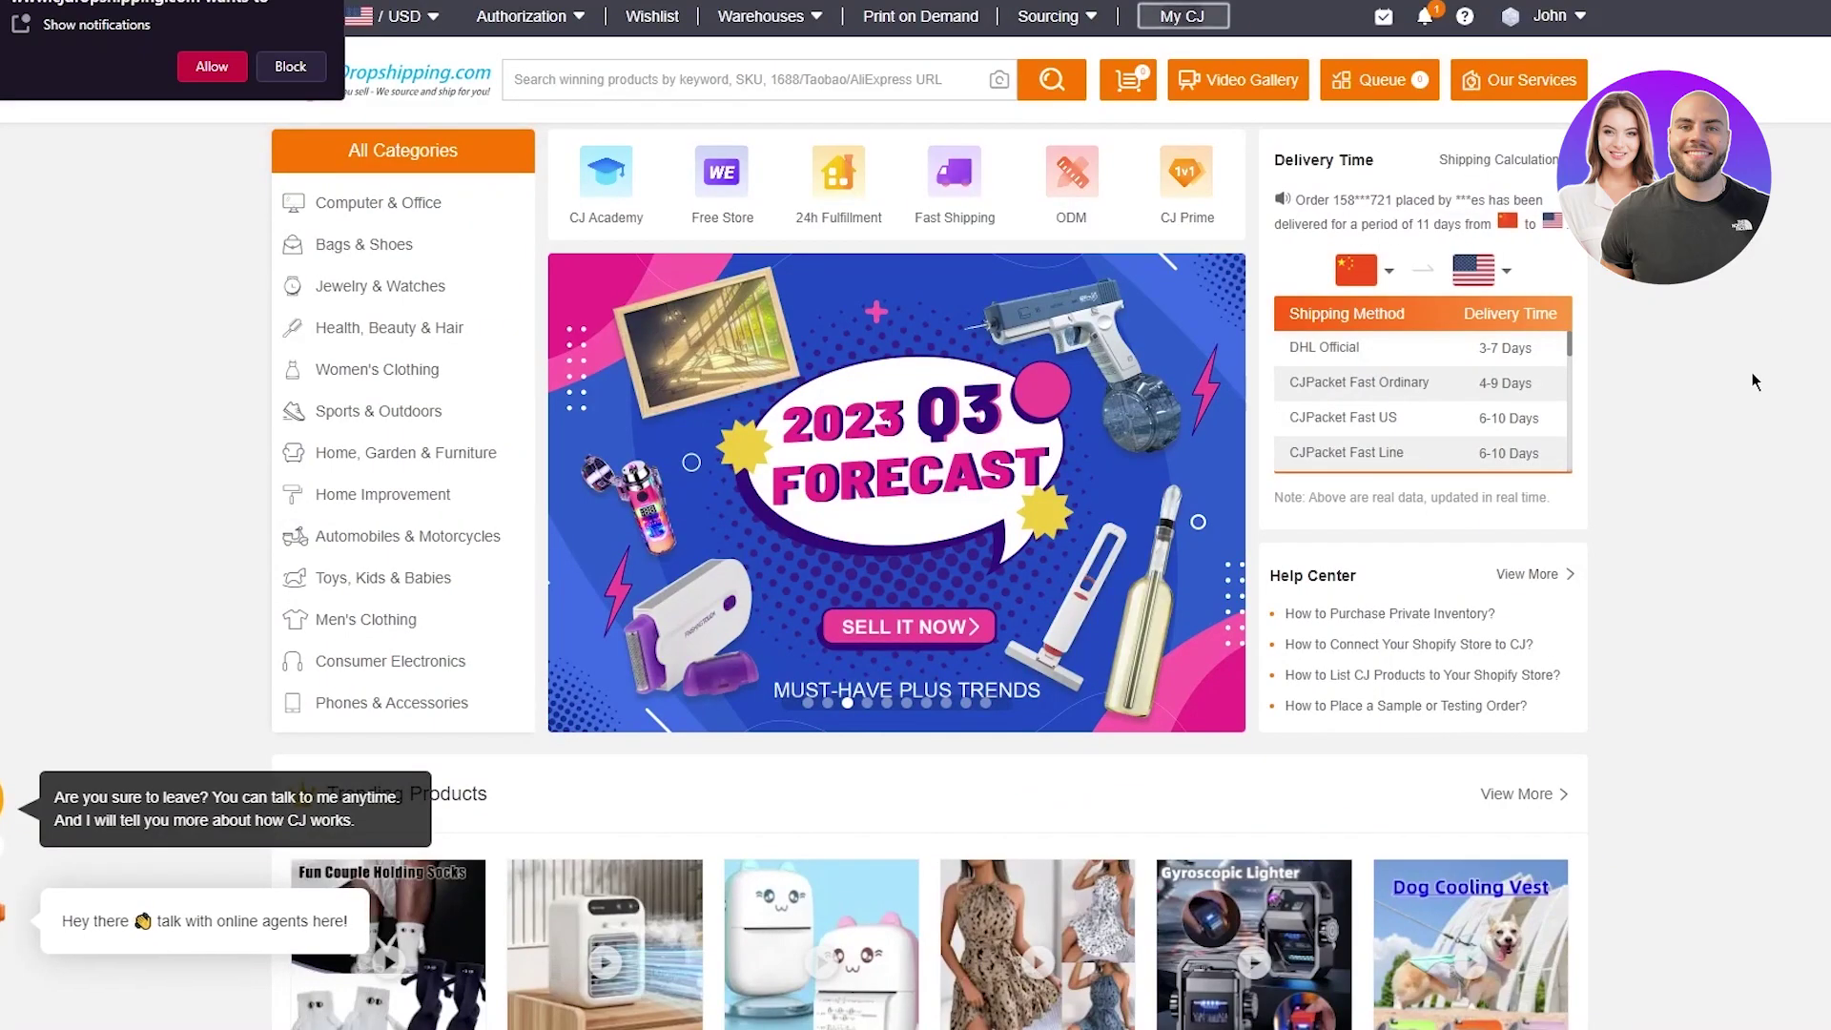
scroll(1752, 382, "down", 6)
scroll(1751, 380, "up", 5)
scroll(1748, 376, "down", 3)
scroll(1746, 372, "up", 4)
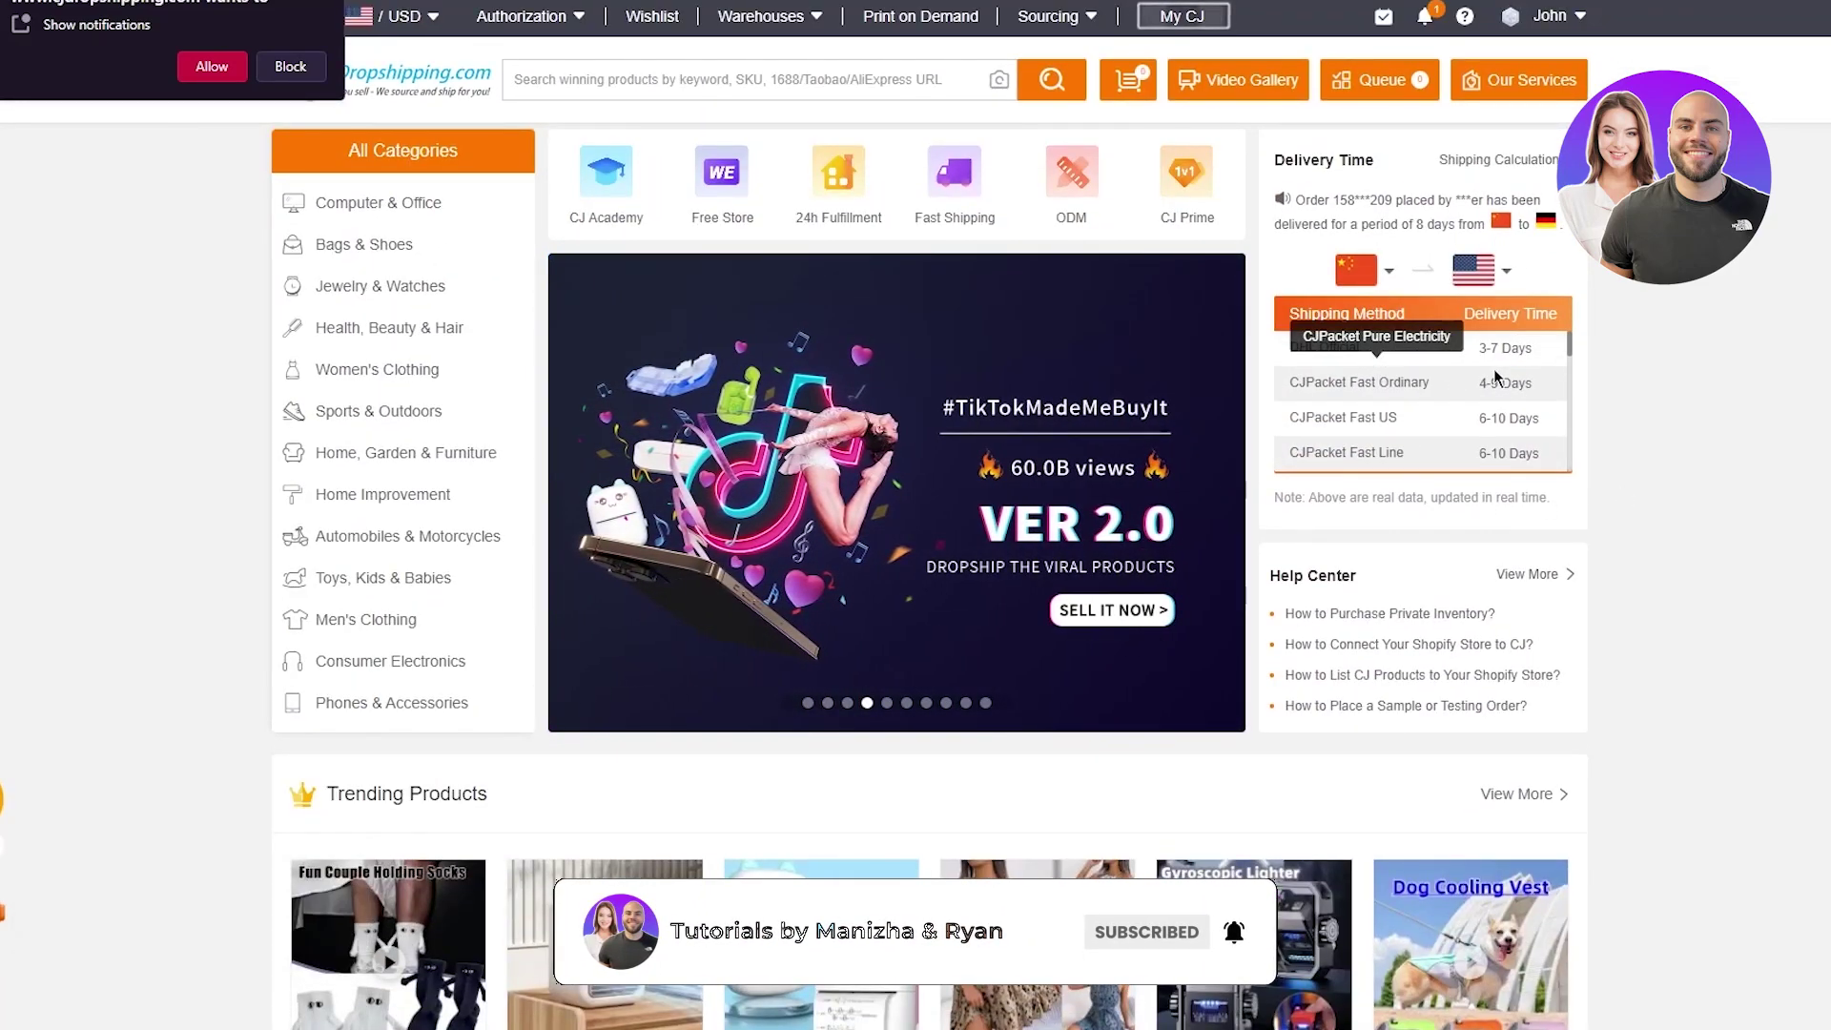
left_click_drag(1375, 341, 1287, 347)
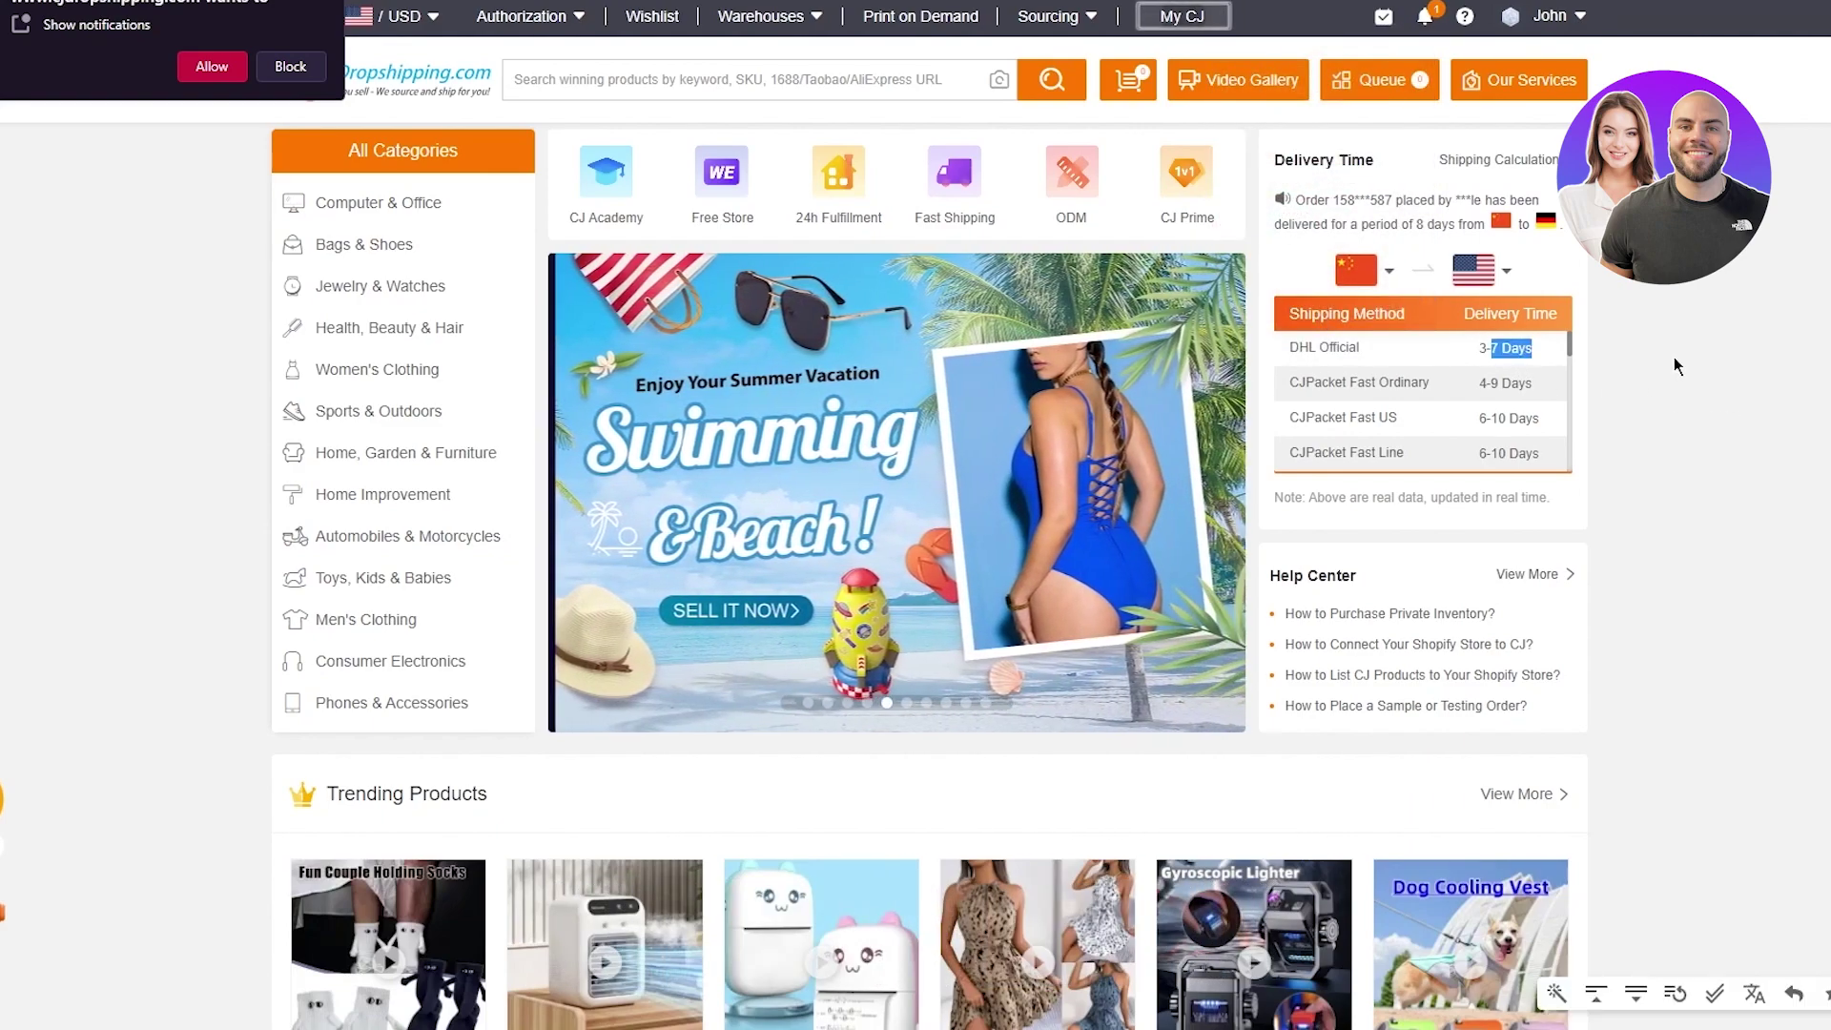
left_click(1680, 353)
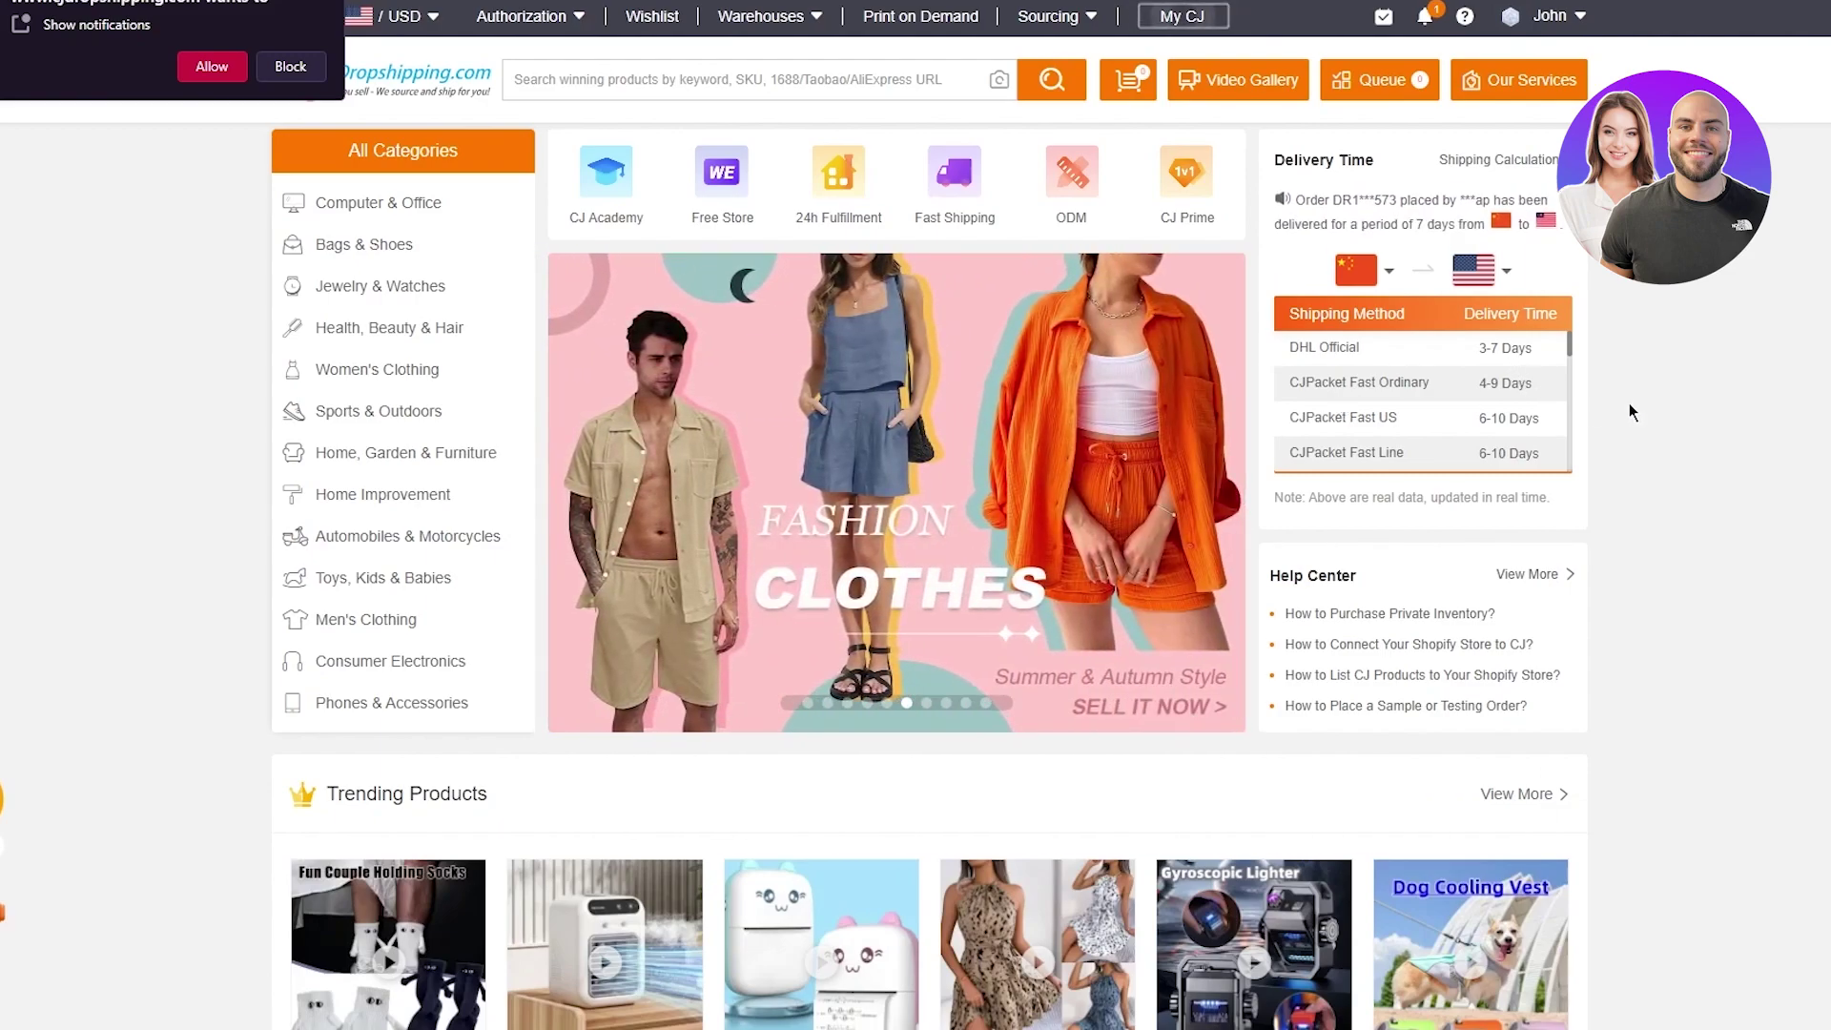
scroll(1632, 383, "down", 7)
scroll(1633, 375, "down", 8)
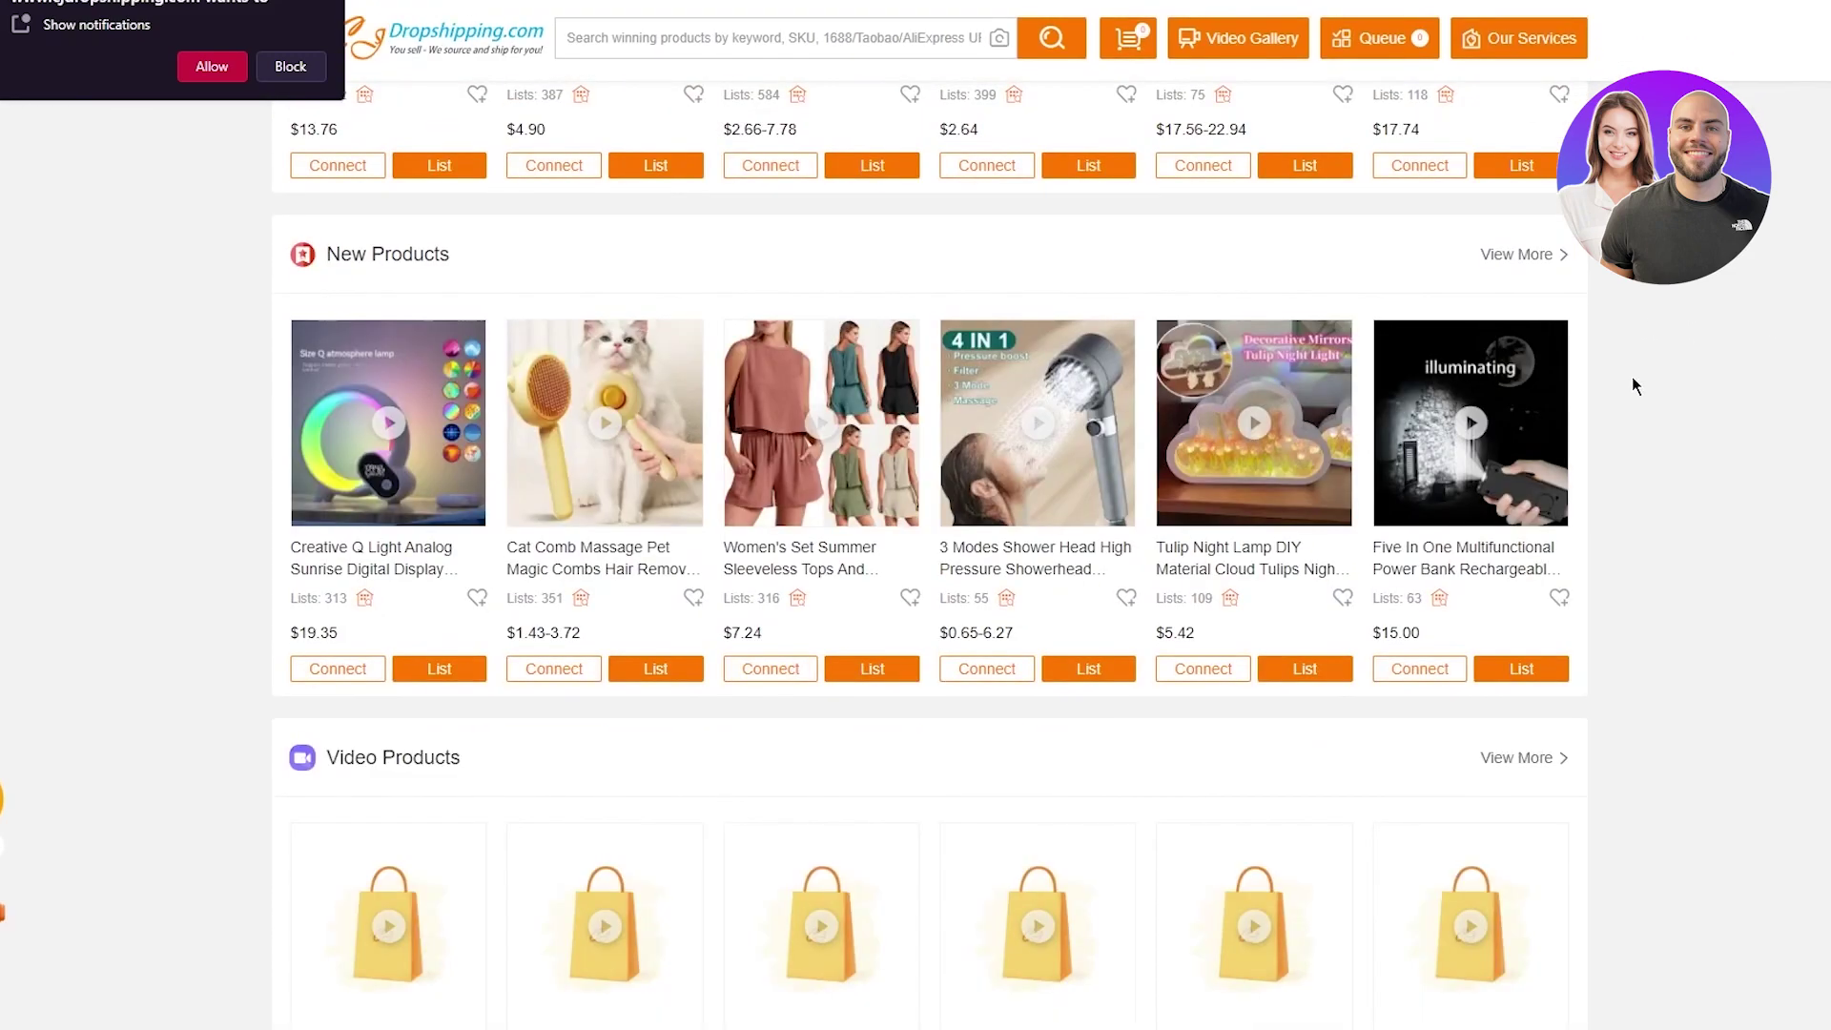
scroll(1632, 379, "down", 7)
scroll(1633, 380, "up", 13)
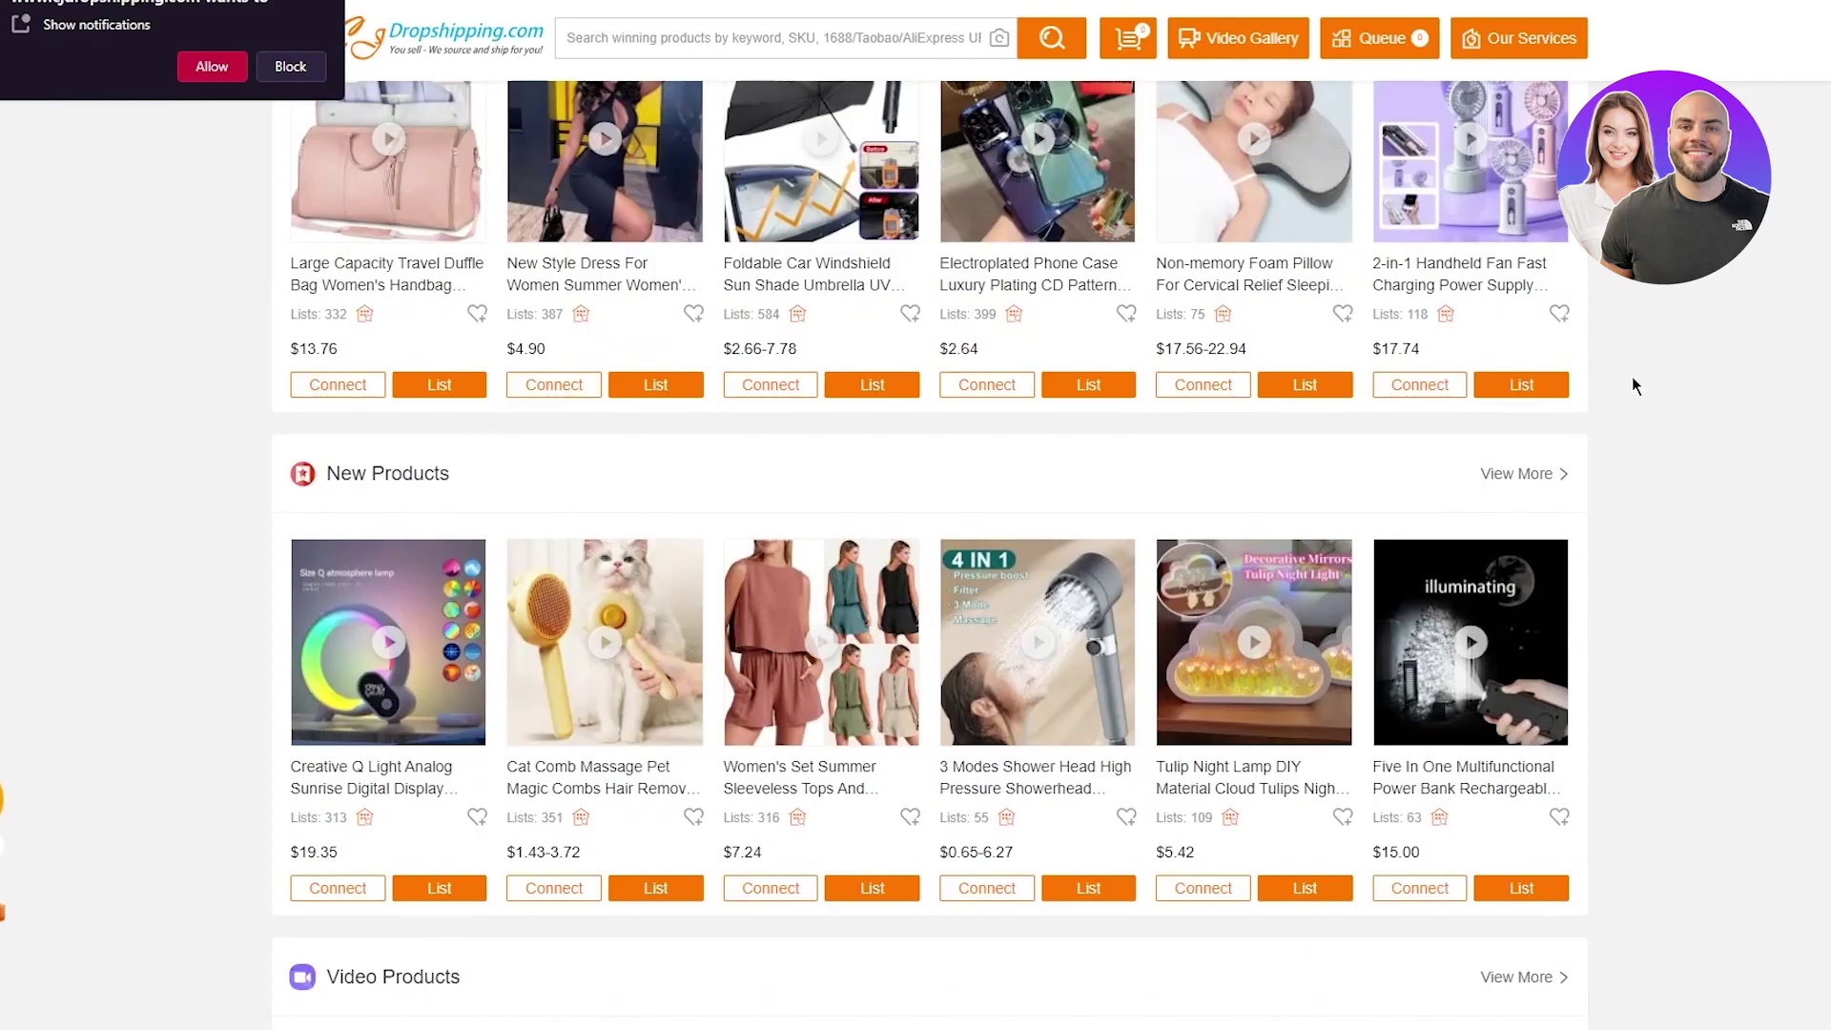
scroll(1633, 380, "down", 20)
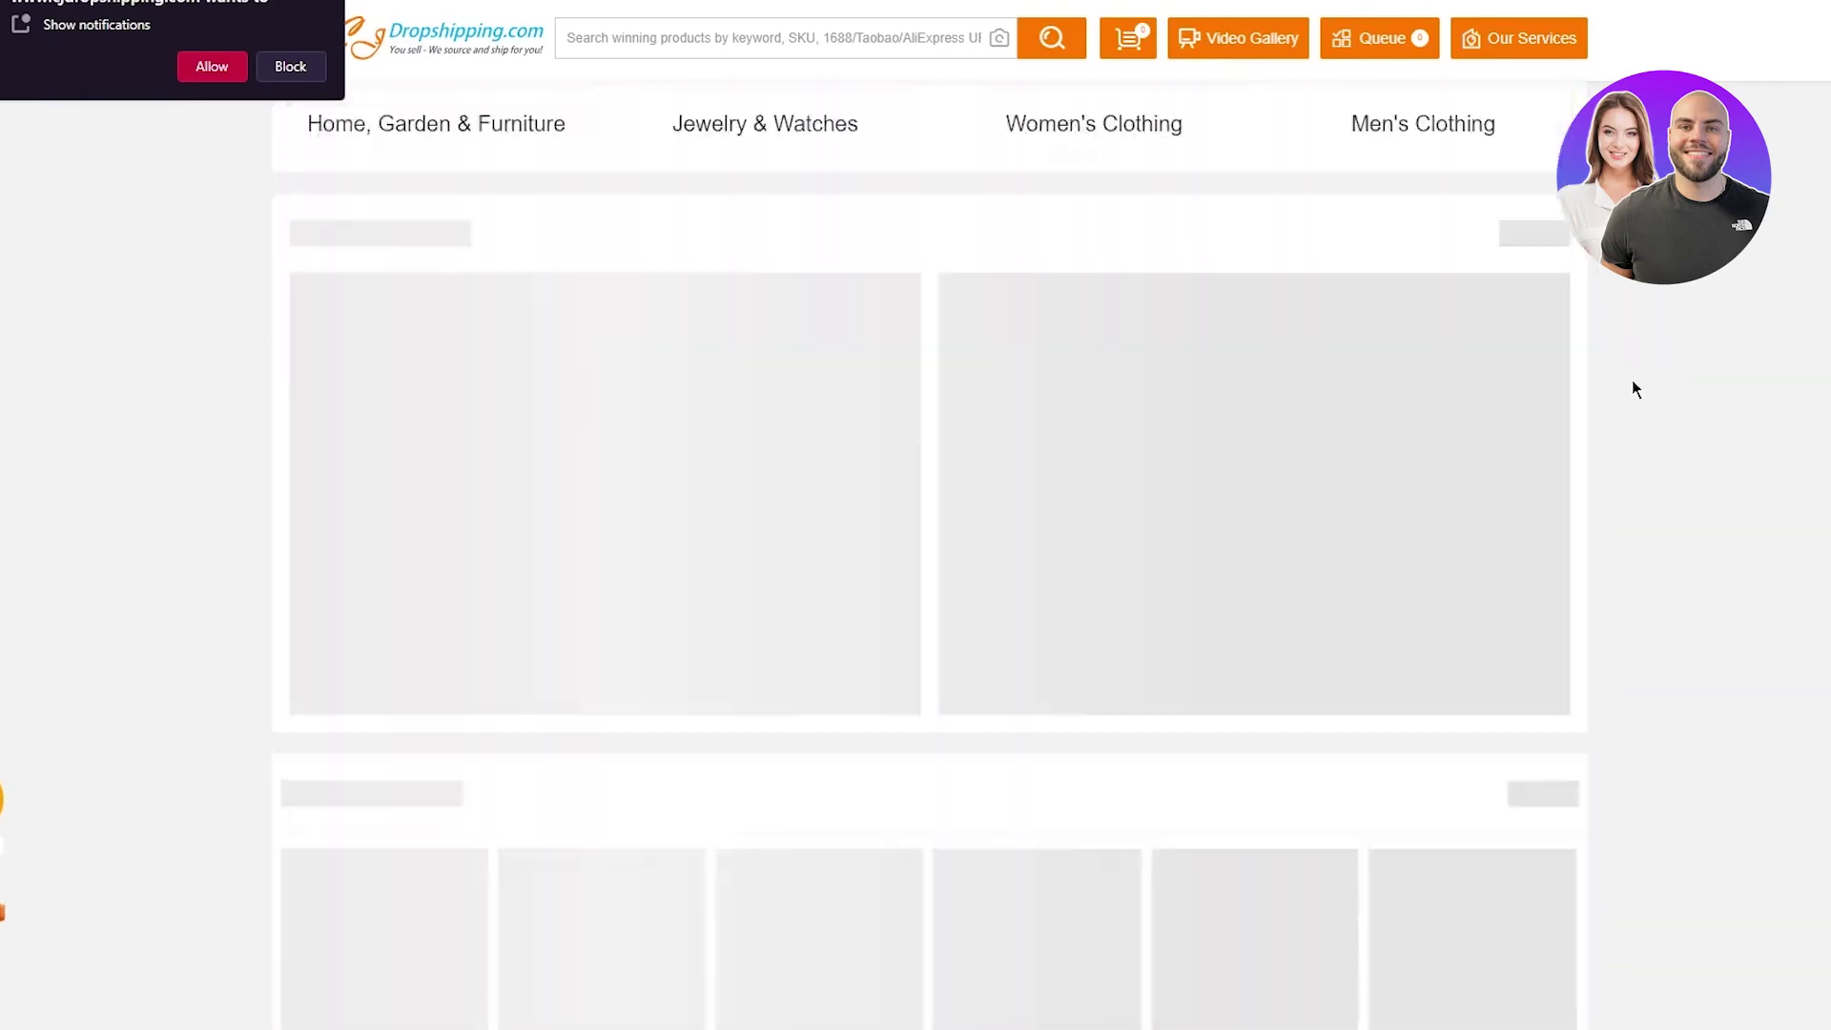
scroll(1632, 379, "up", 8)
scroll(1632, 380, "up", 10)
scroll(1623, 384, "down", 12)
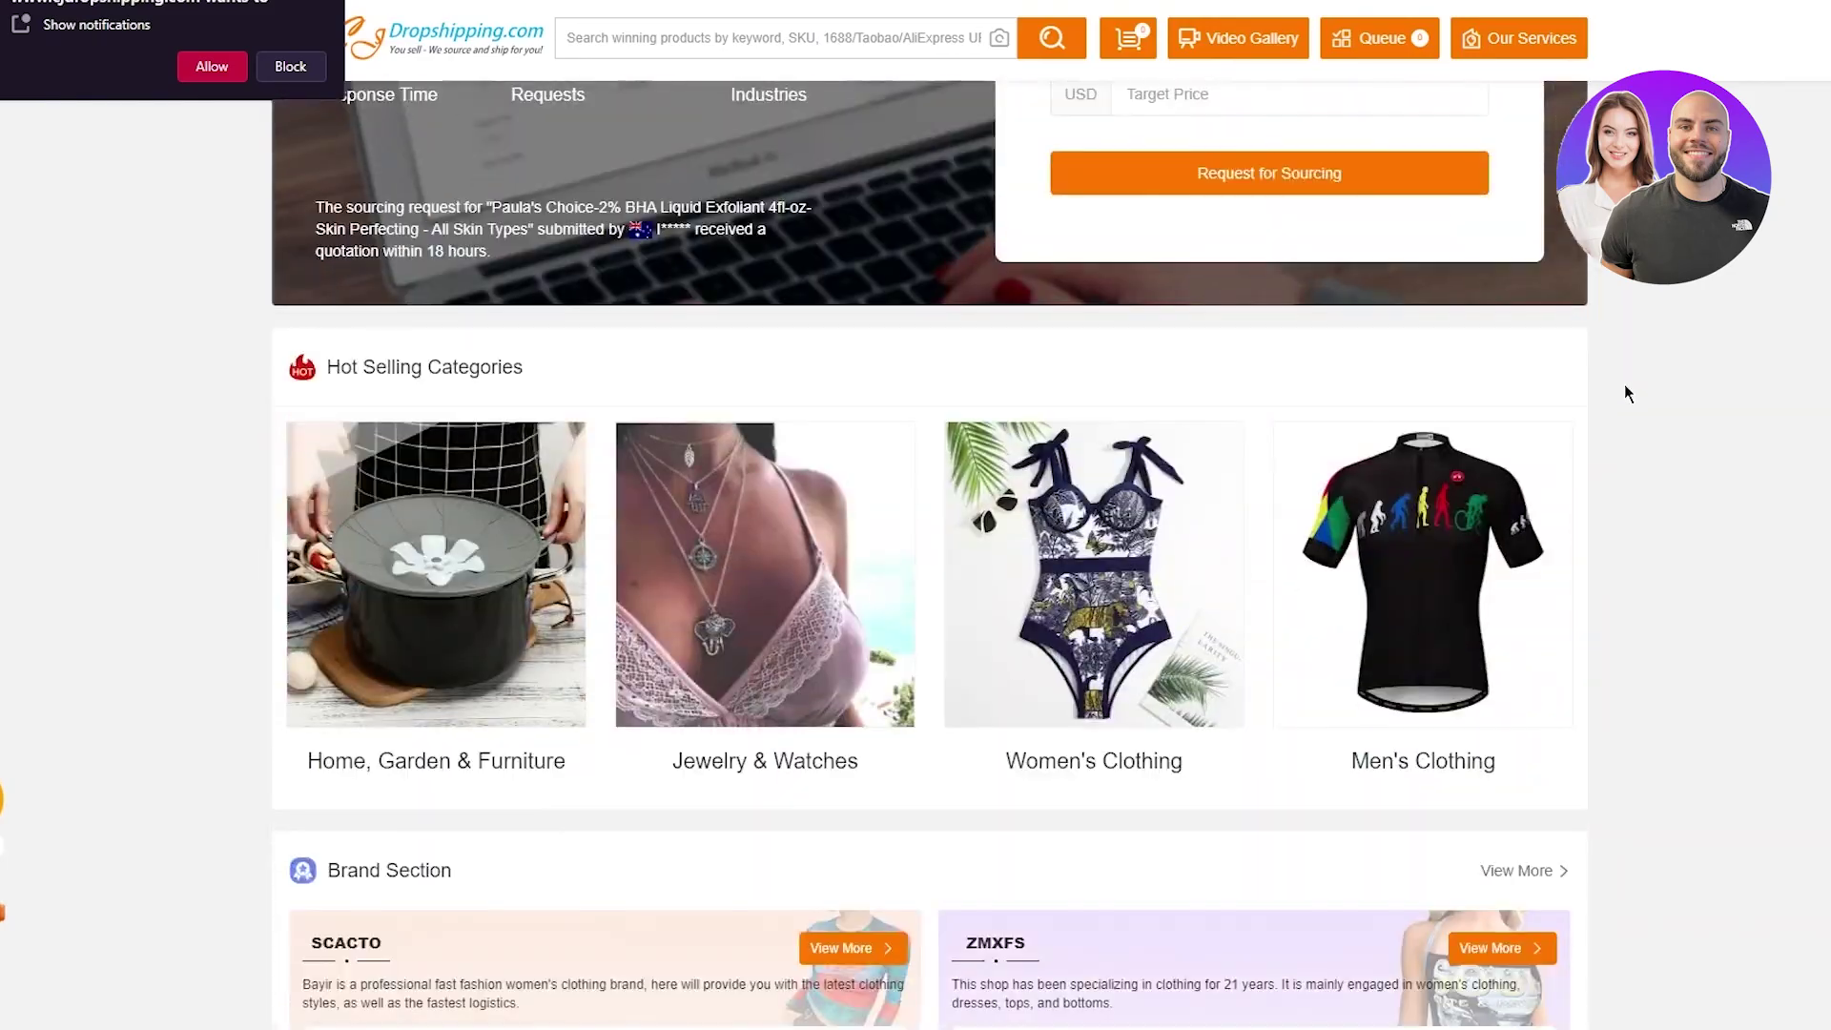
scroll(1664, 351, "up", 18)
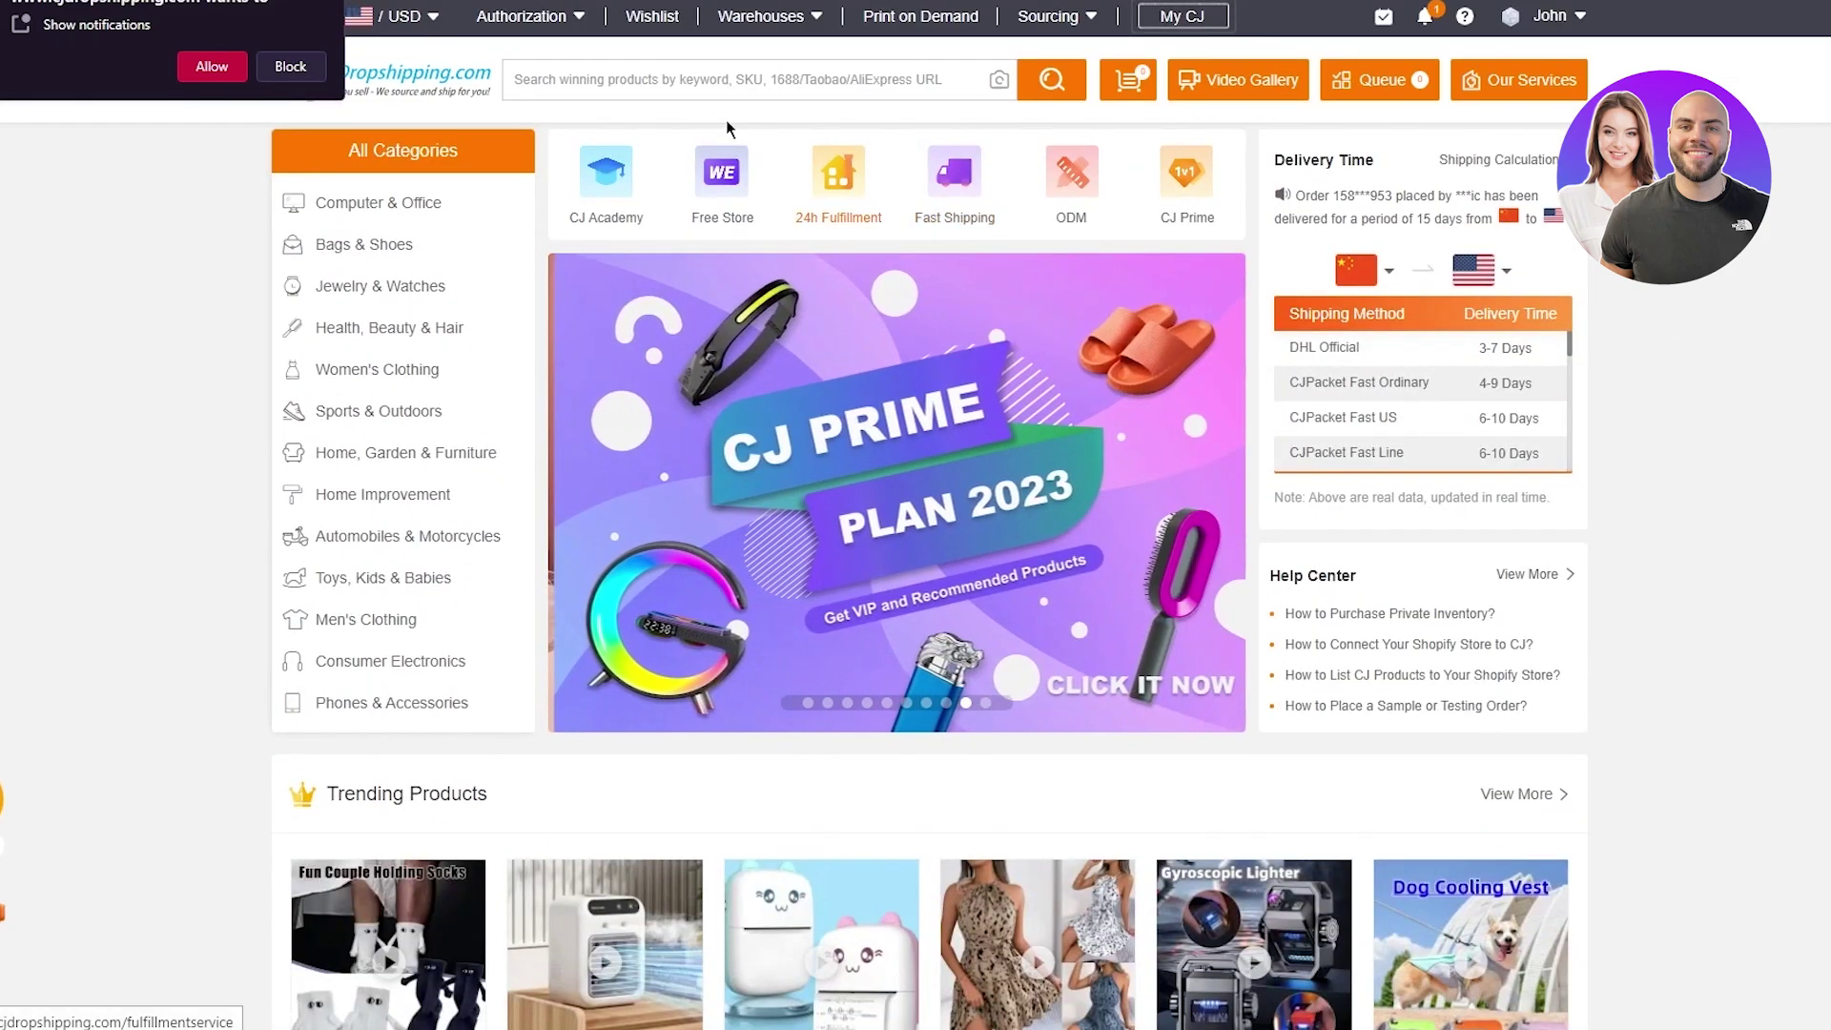
left_click(667, 66)
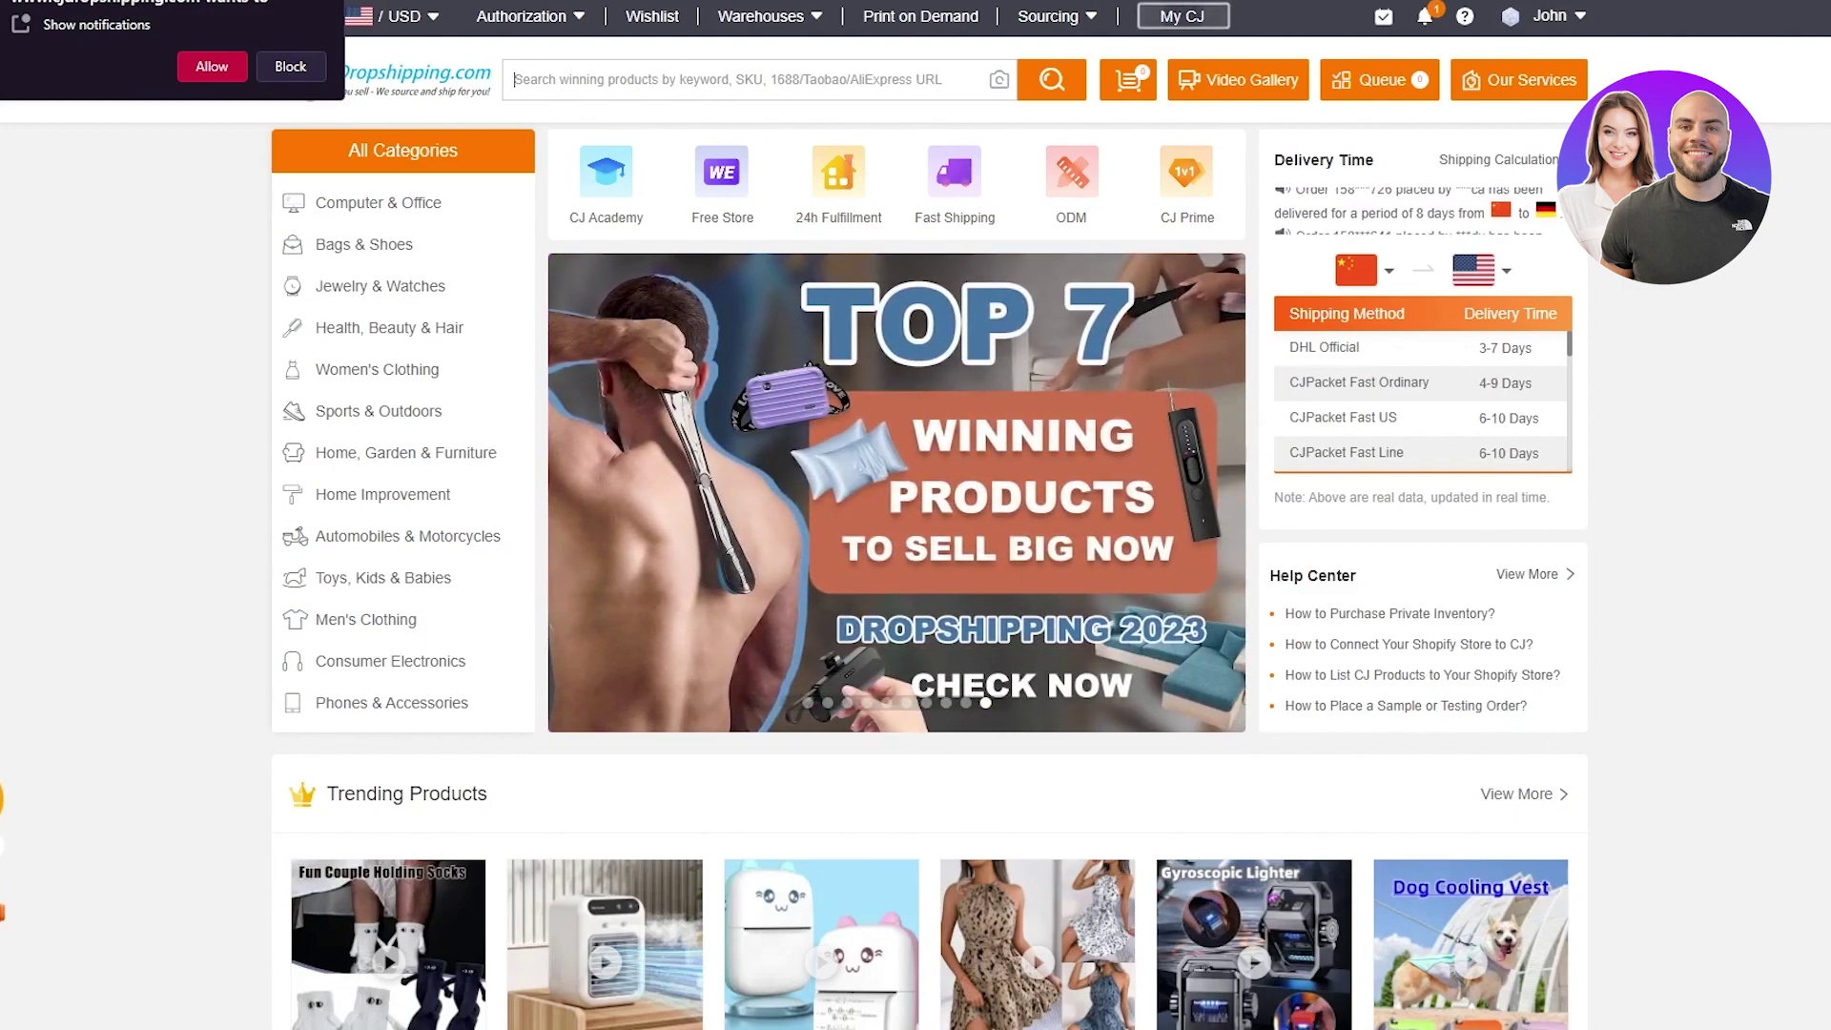
Search the CJ catalogue for 'leather jacket' and browse the results grid
type("leather")
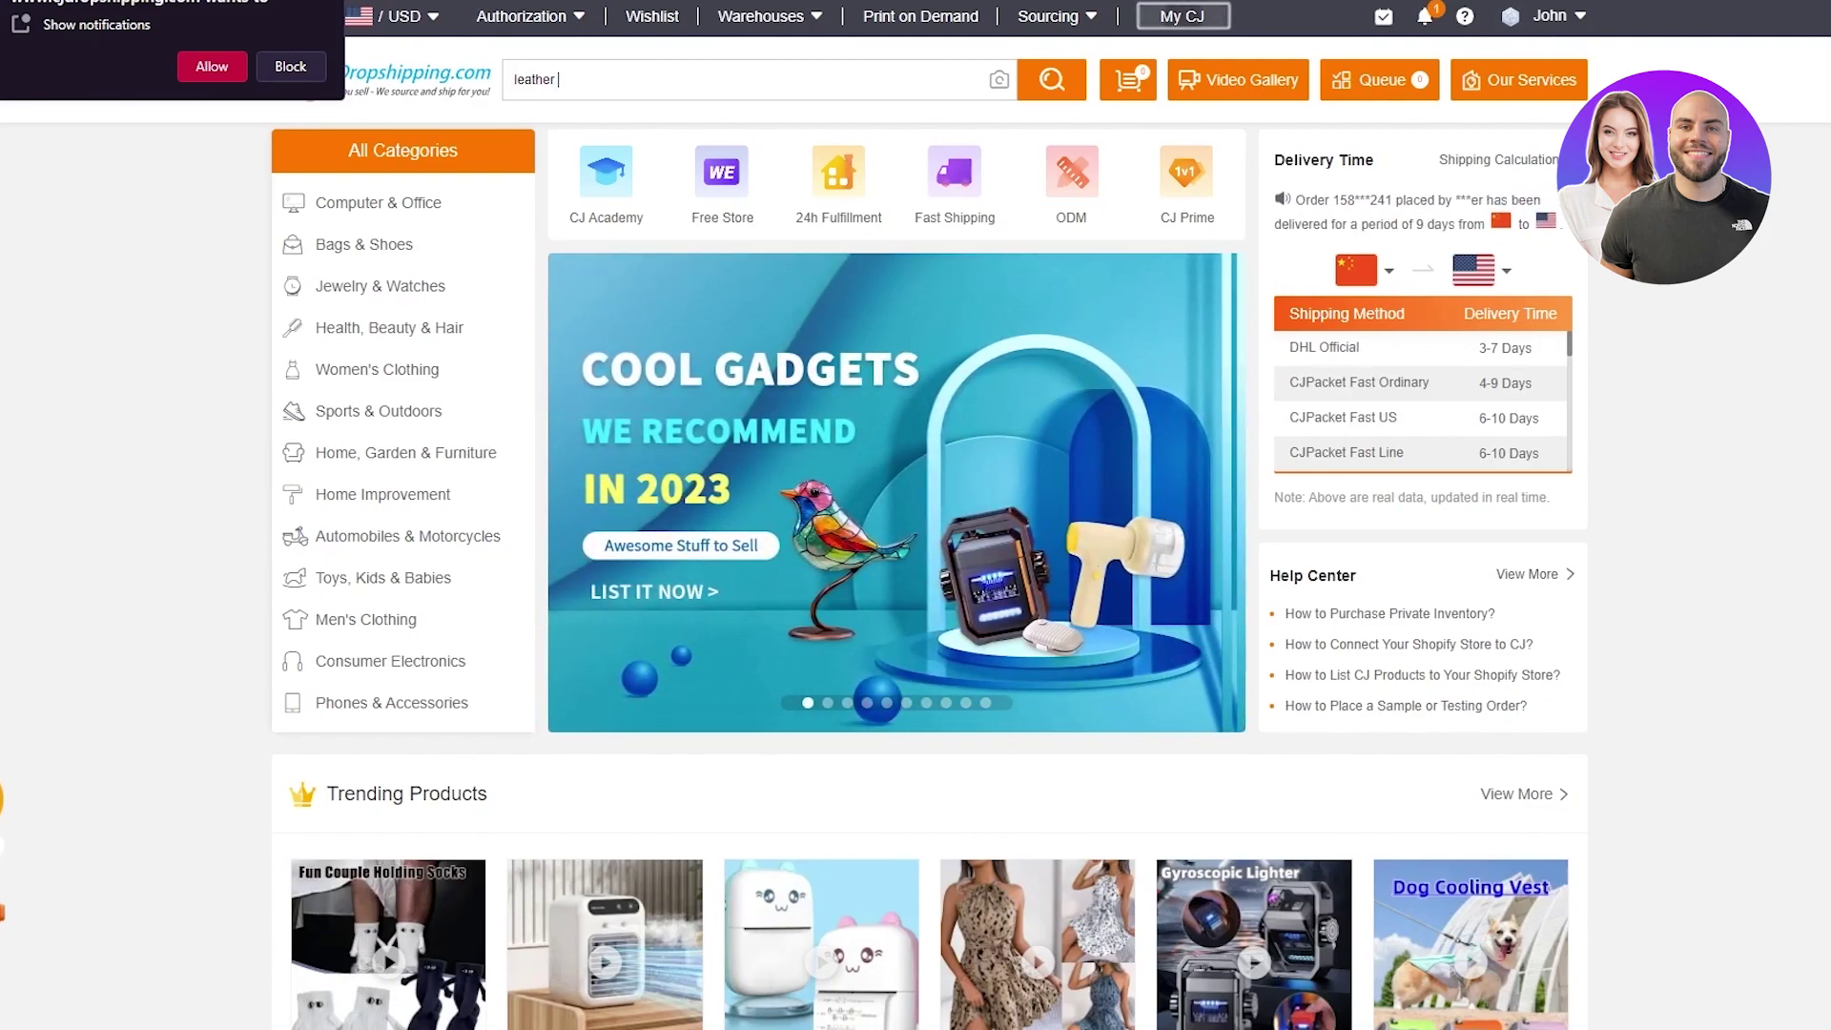
type(" jacket")
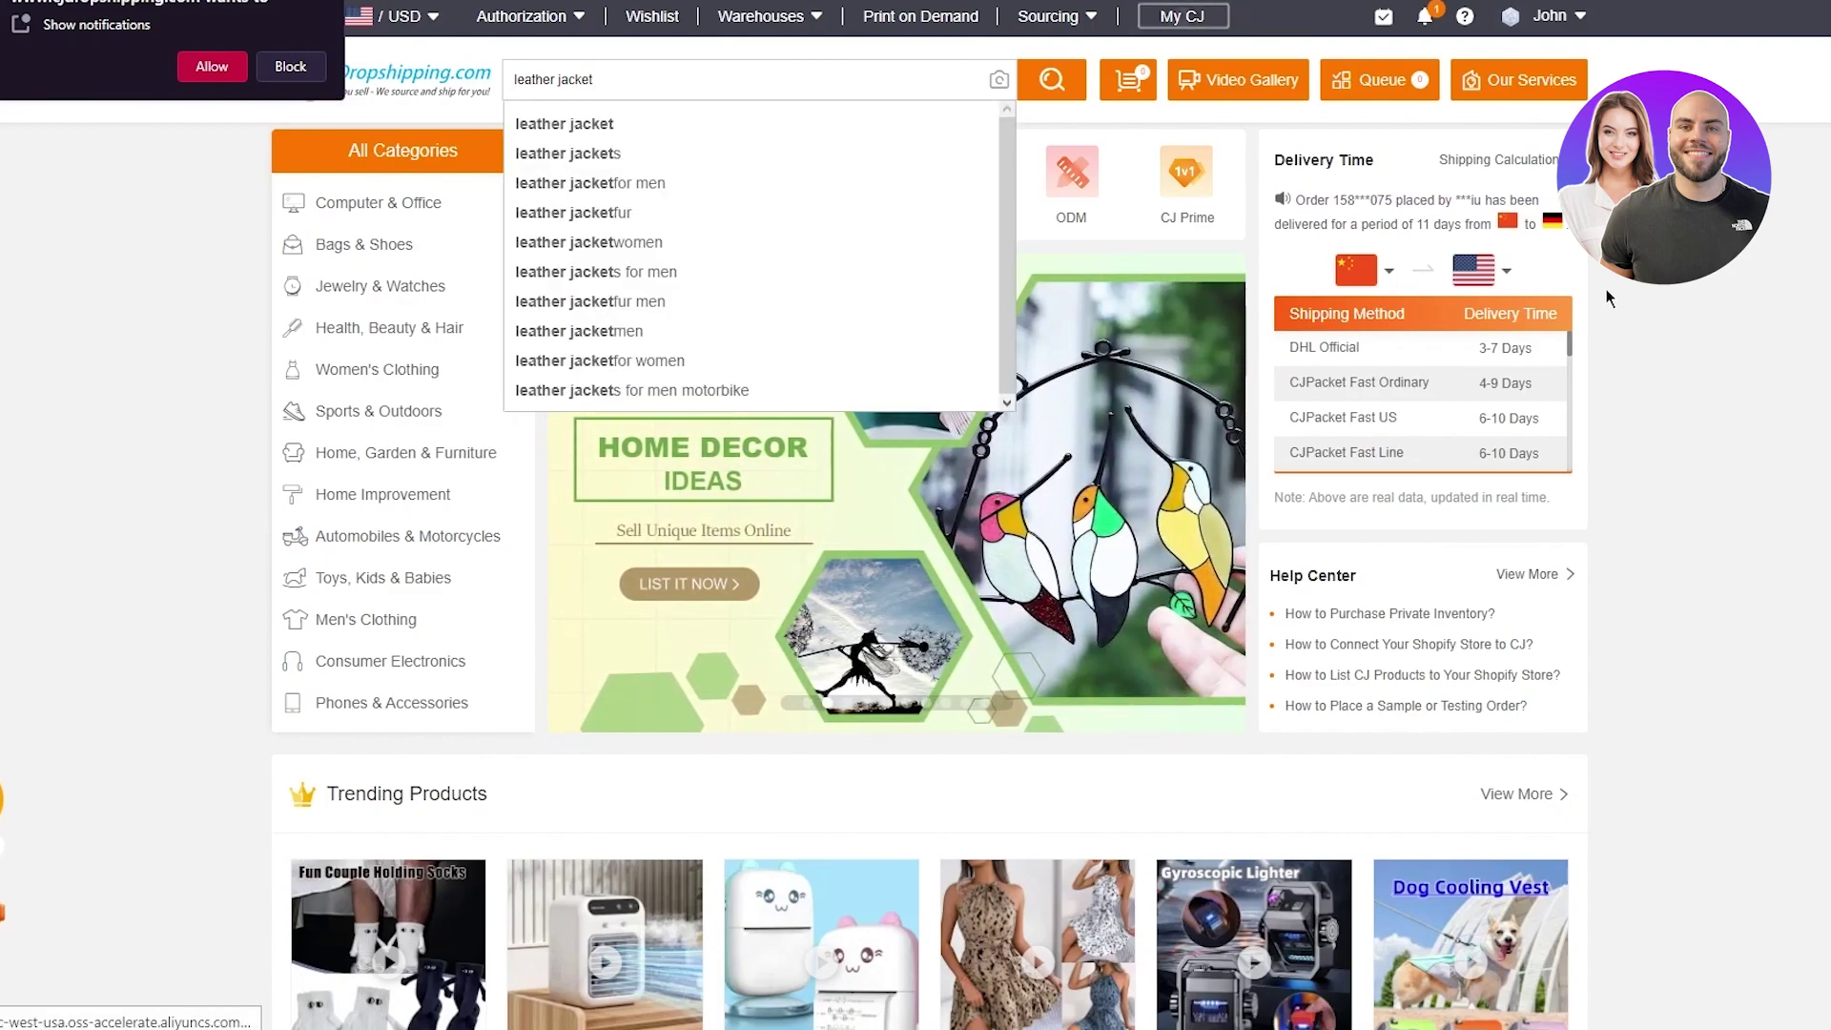
key("Return")
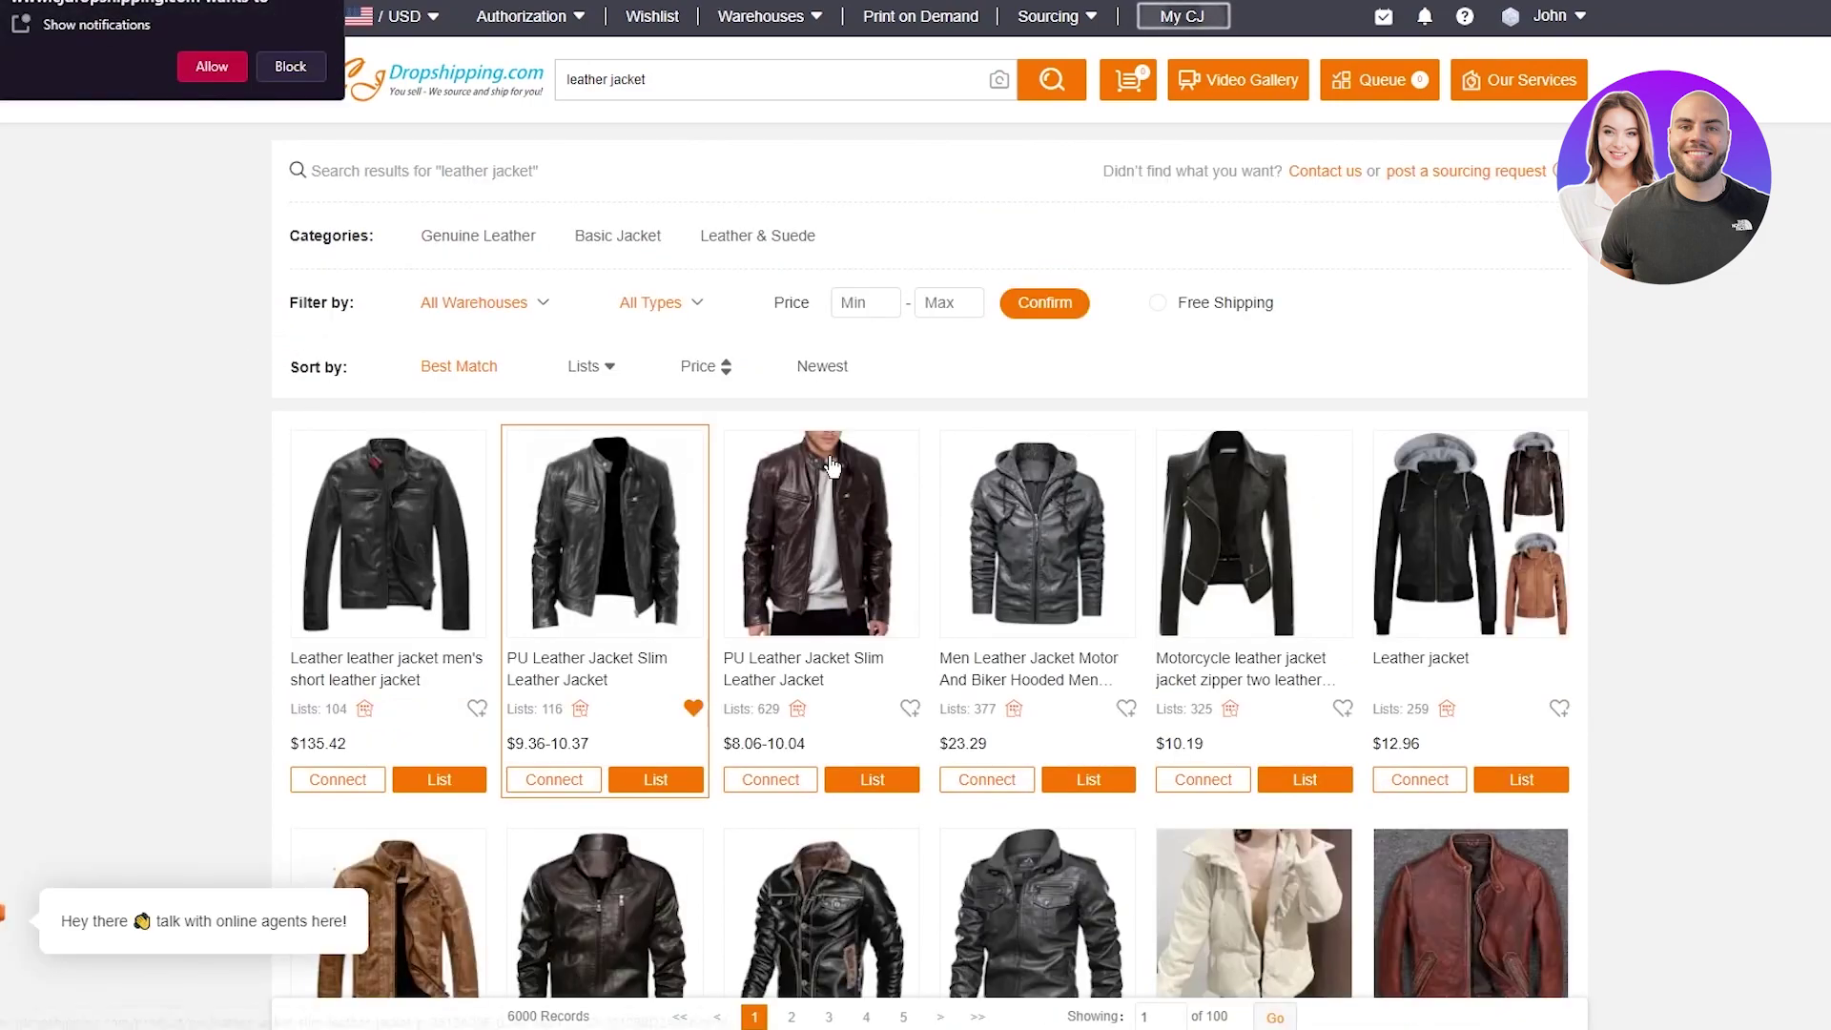
scroll(1746, 498, "down", 5)
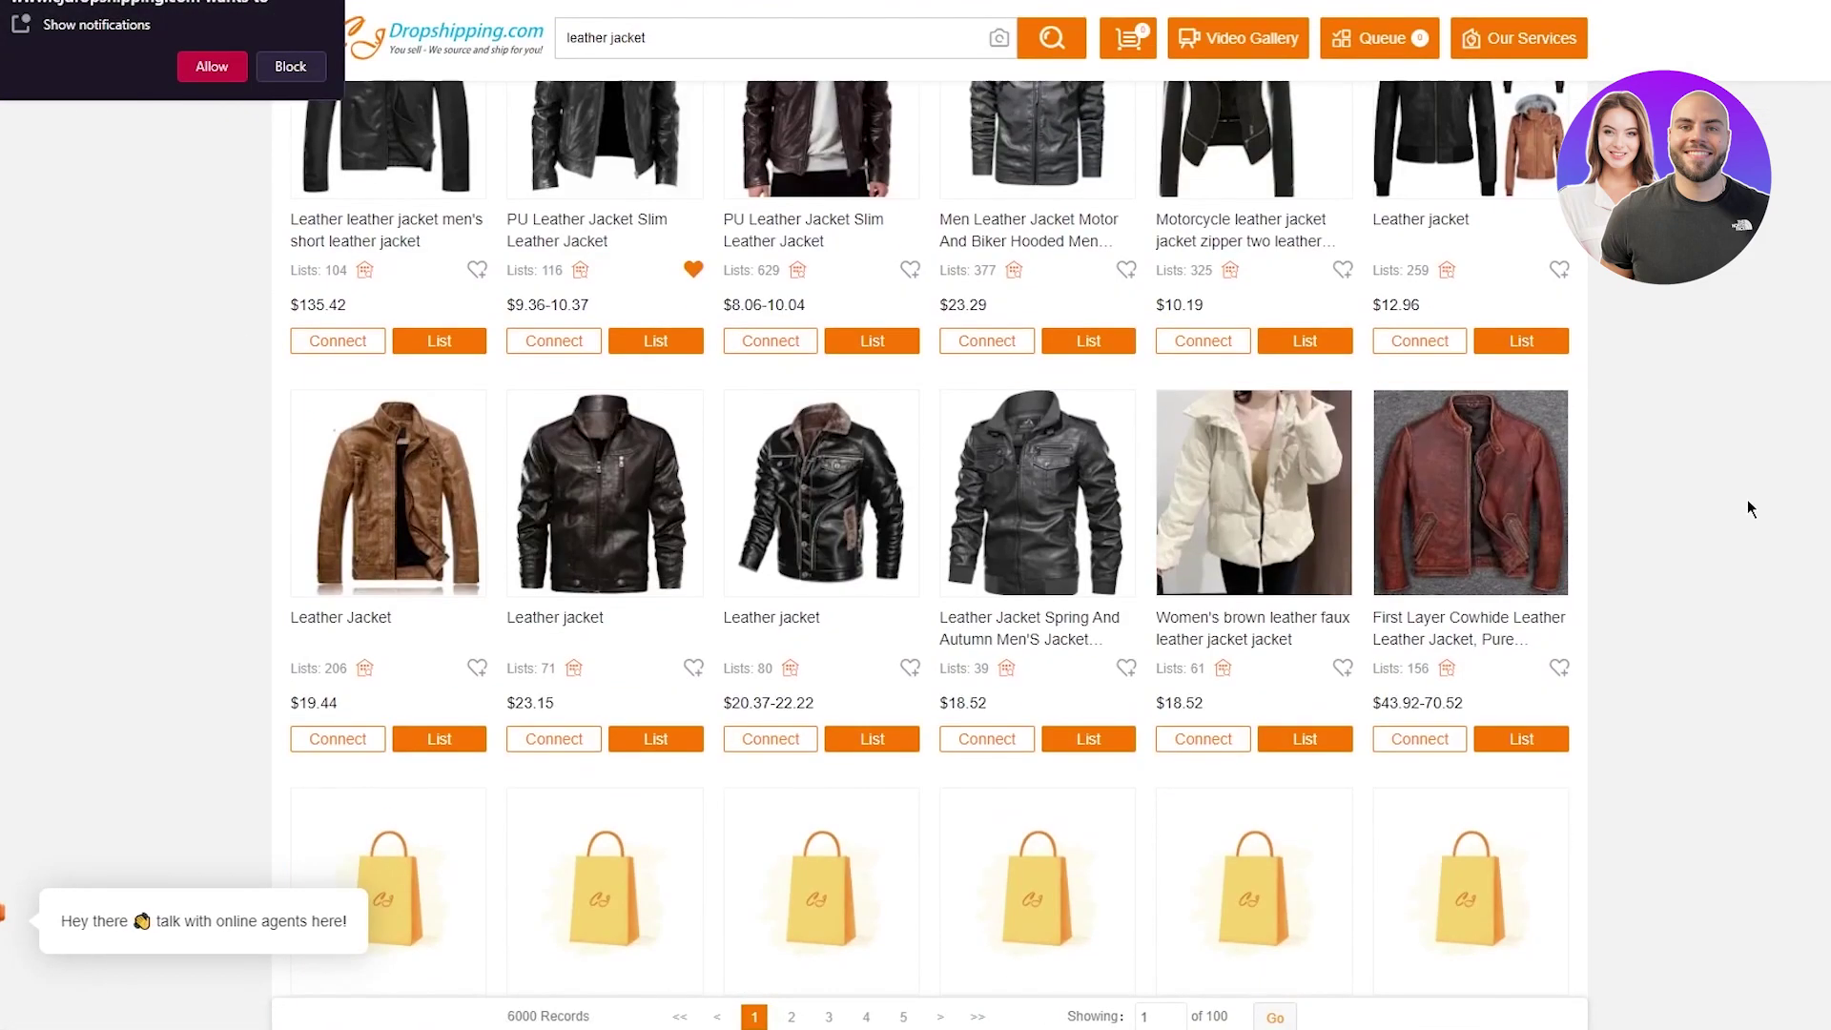
Open the men's leather zipper cardigan jacket ($14.44) from the results
scroll(1758, 506, "down", 3)
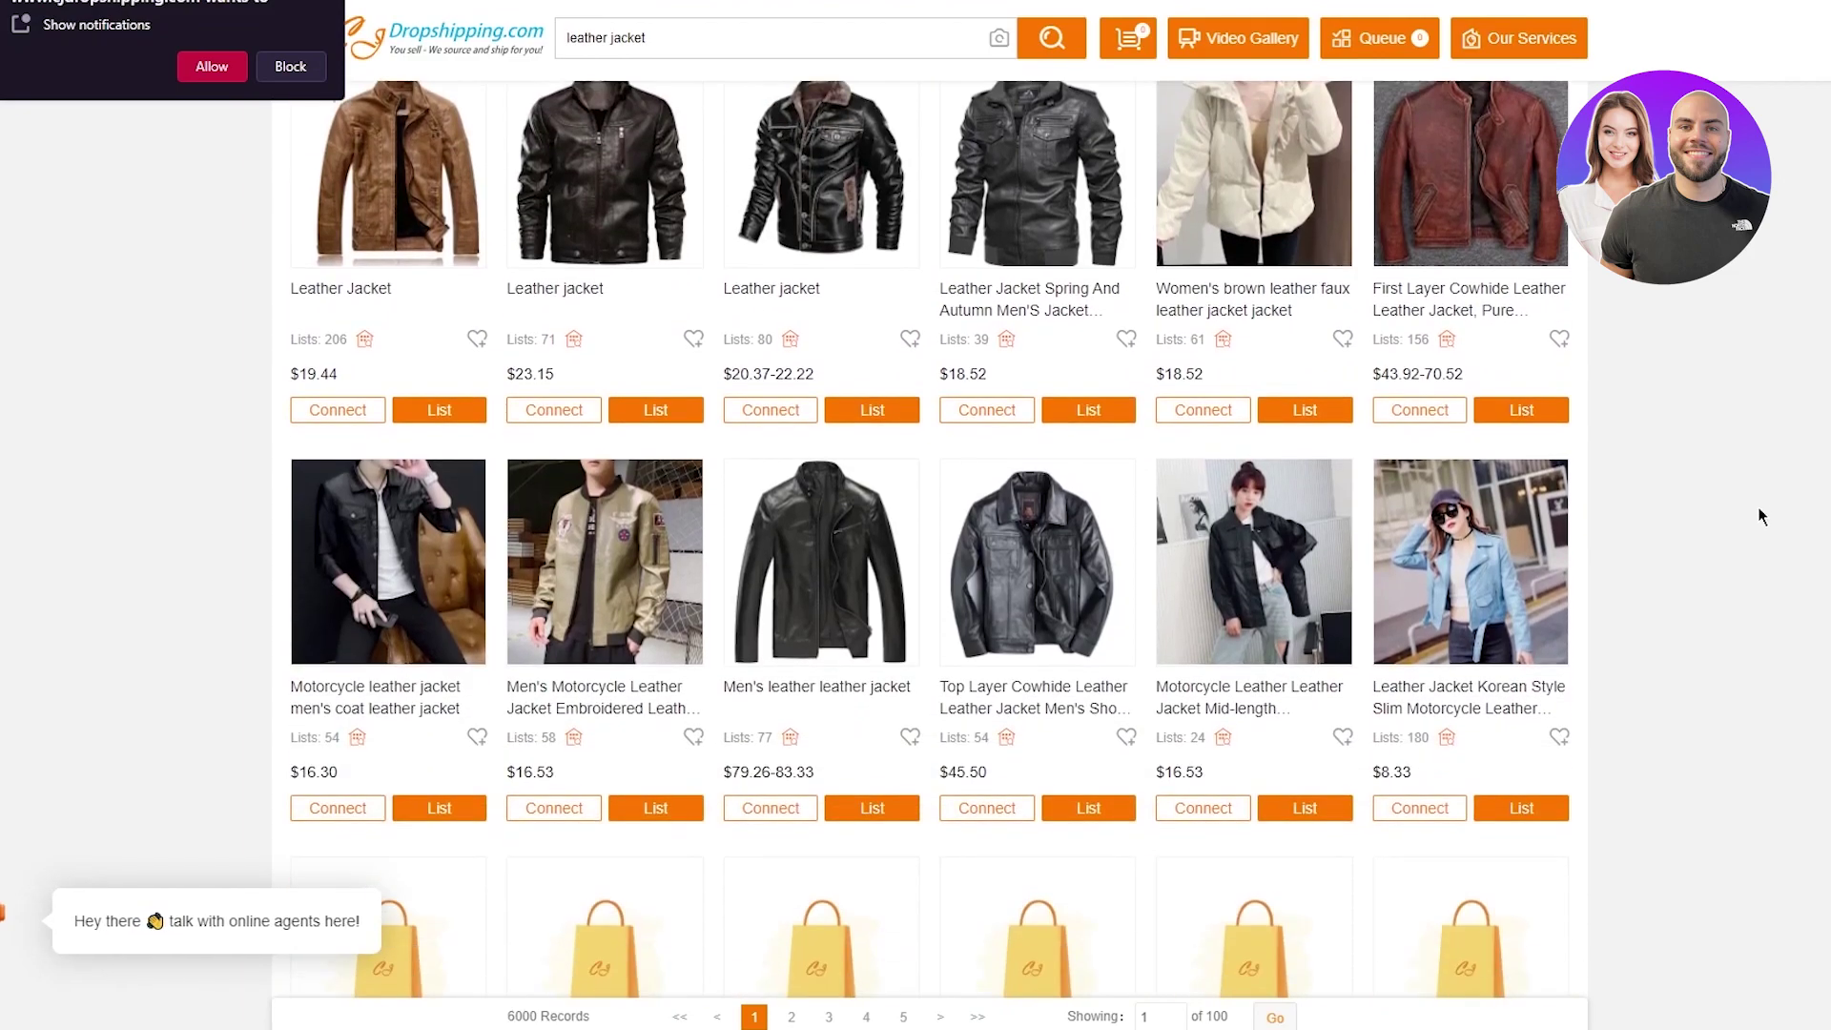
scroll(1743, 513, "down", 2)
left_click(774, 736)
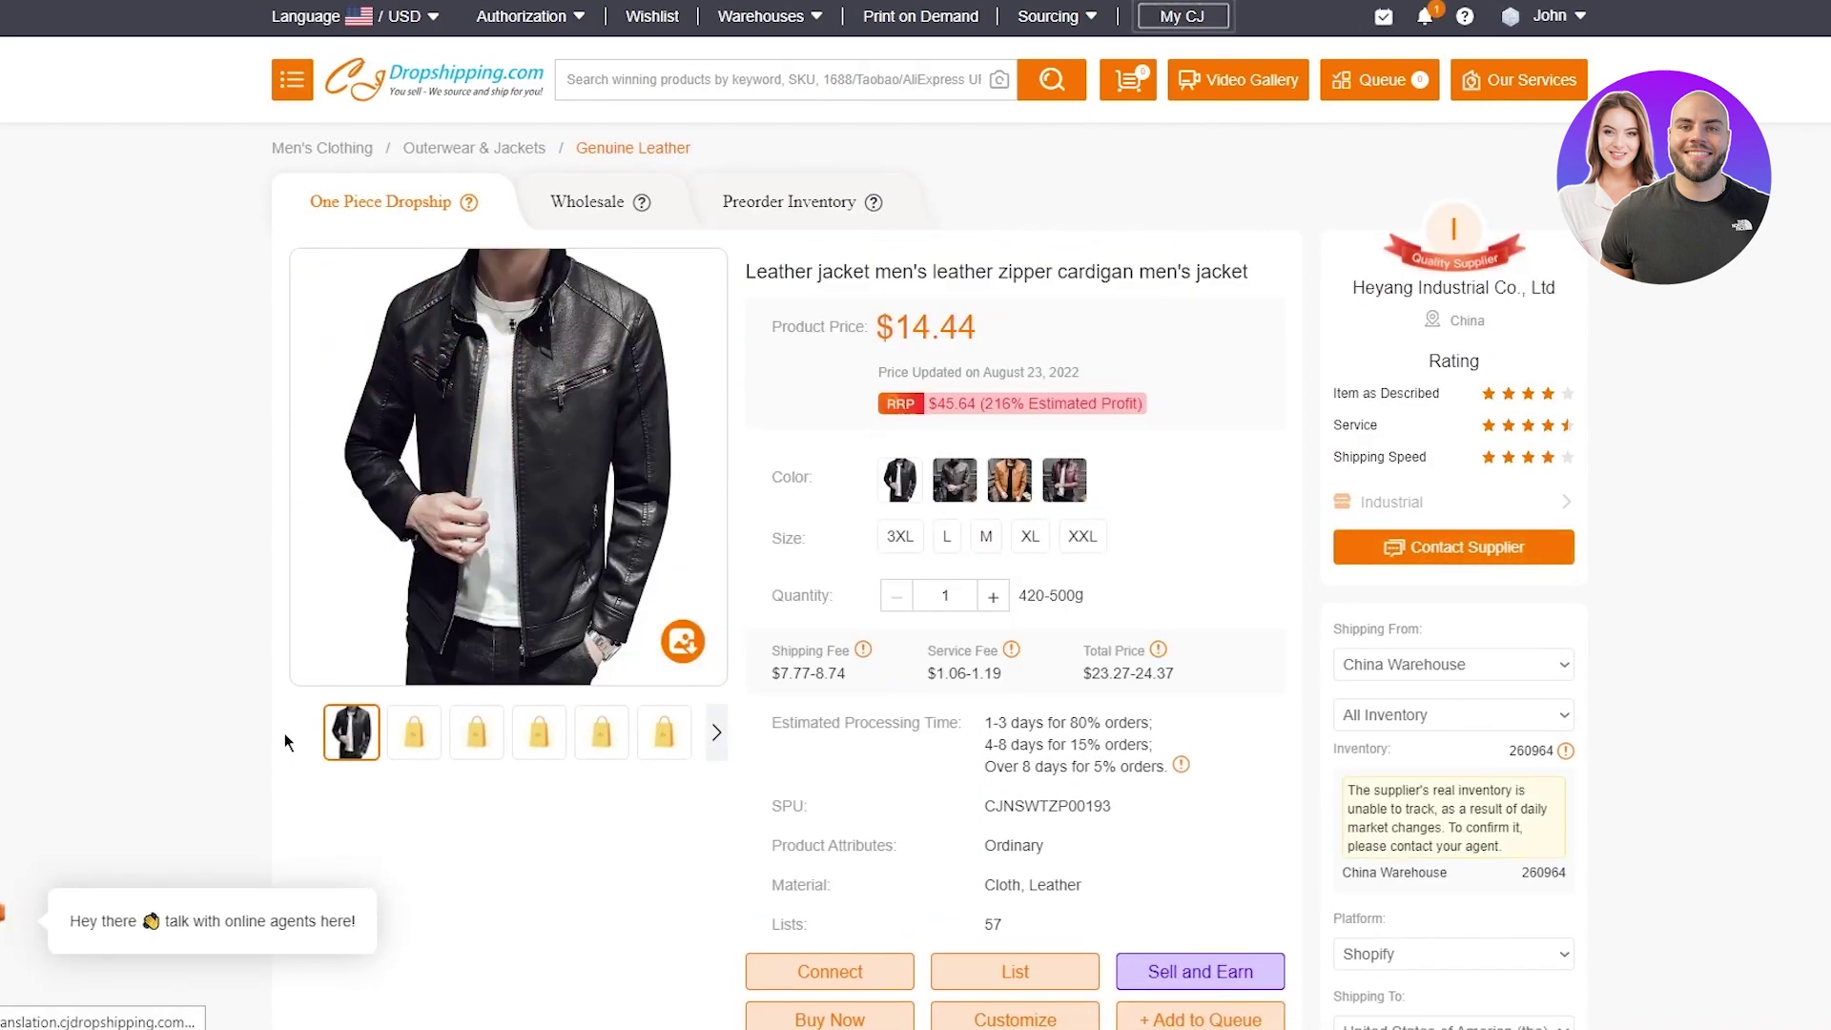
Review the jacket's weight, fee details and supplier company name
scroll(1178, 298, "down", 3)
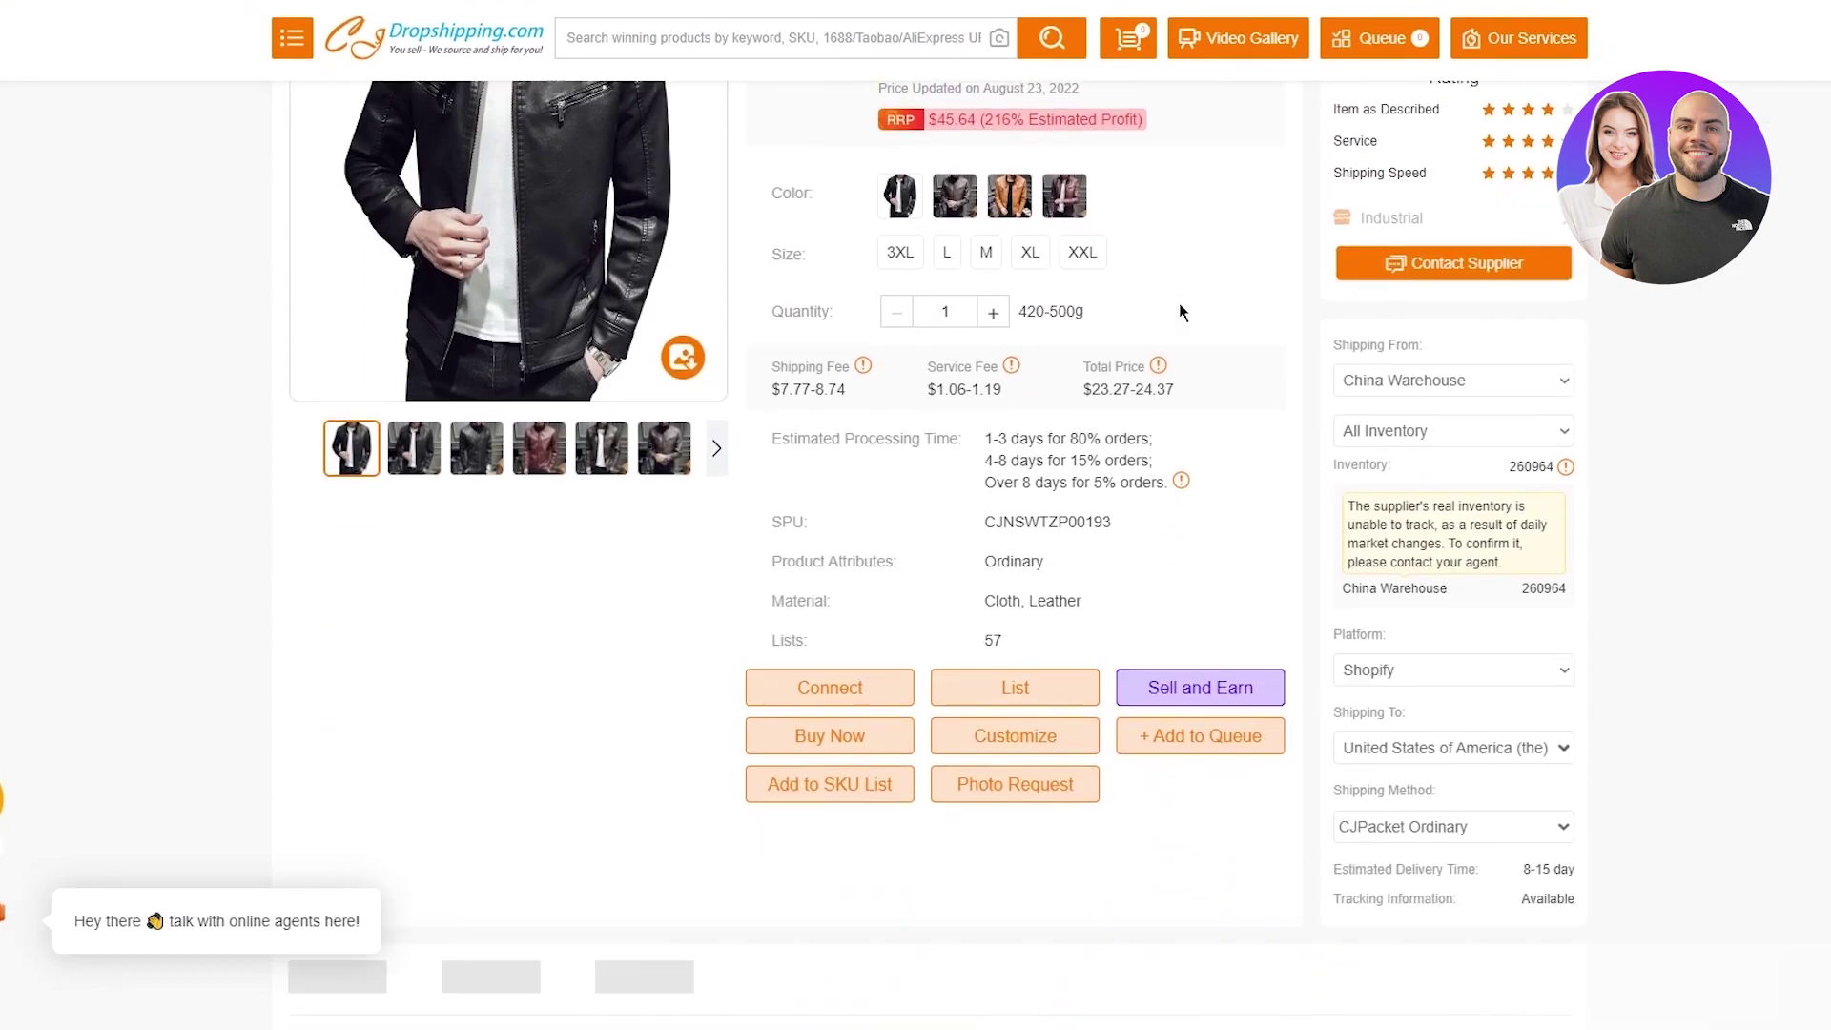
scroll(1063, 438, "up", 3)
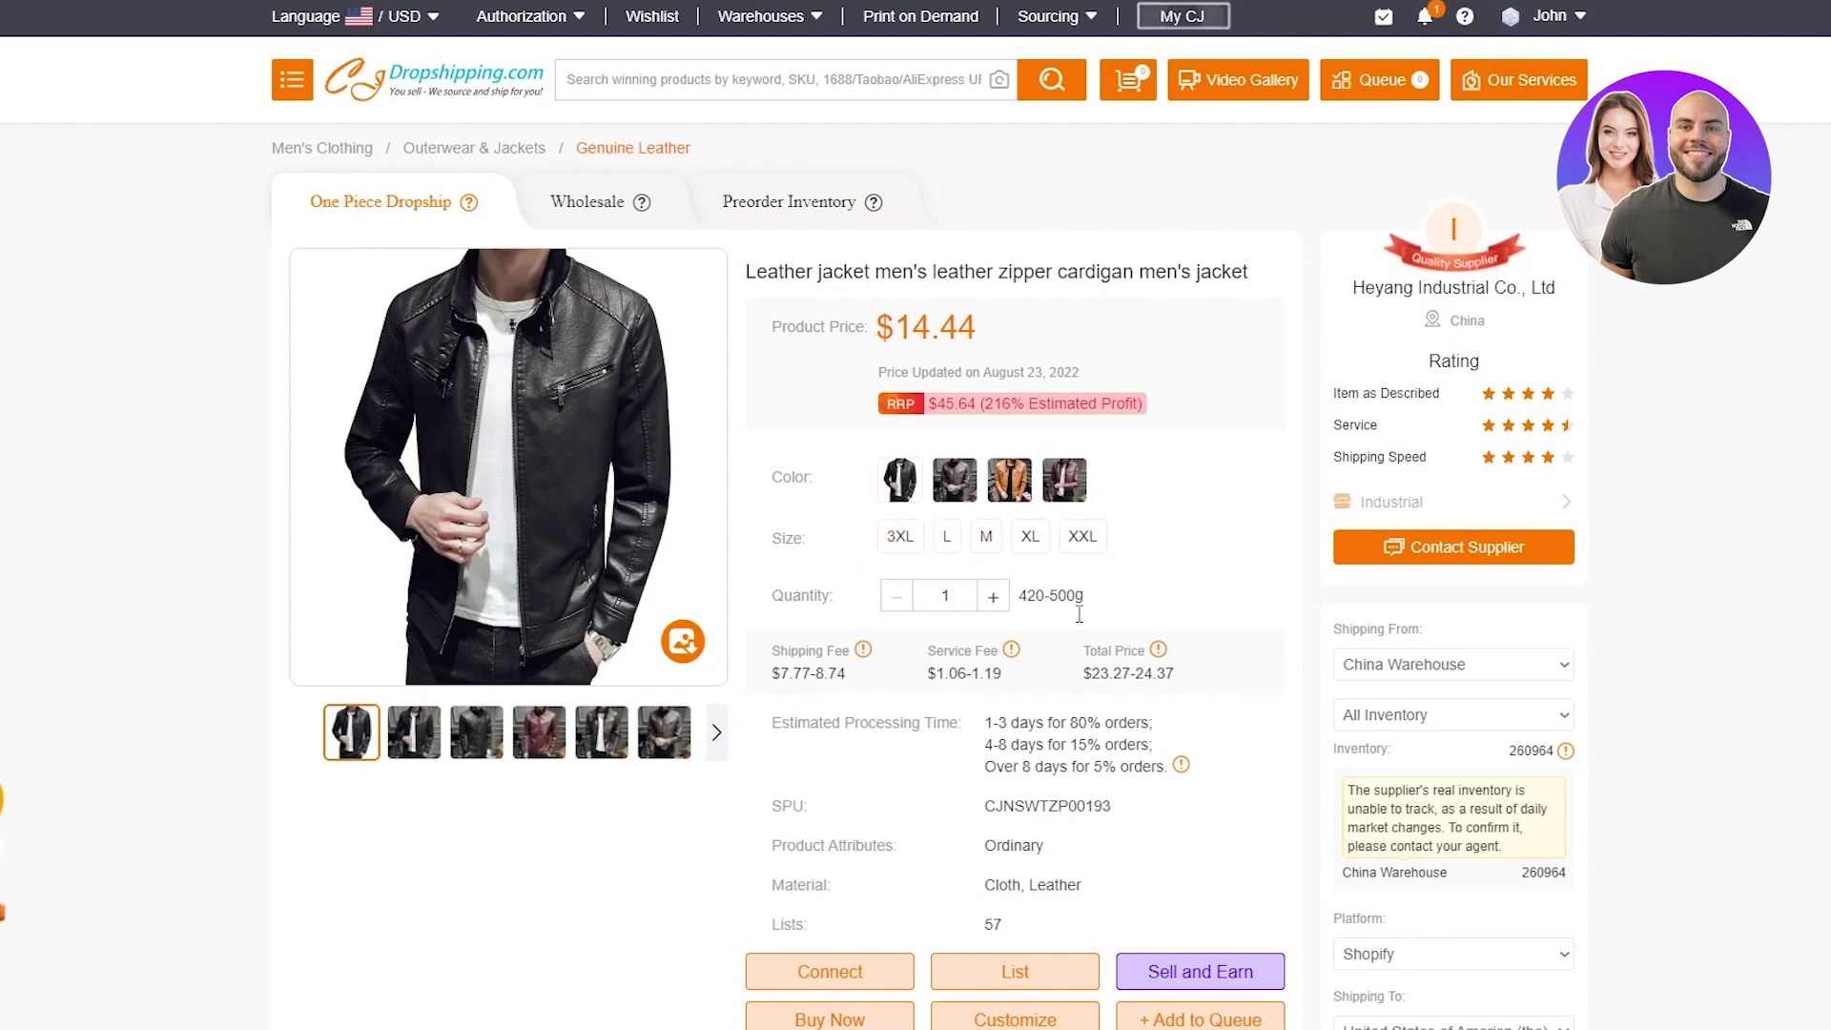
left_click_drag(1080, 614, 1182, 667)
left_click(1264, 617)
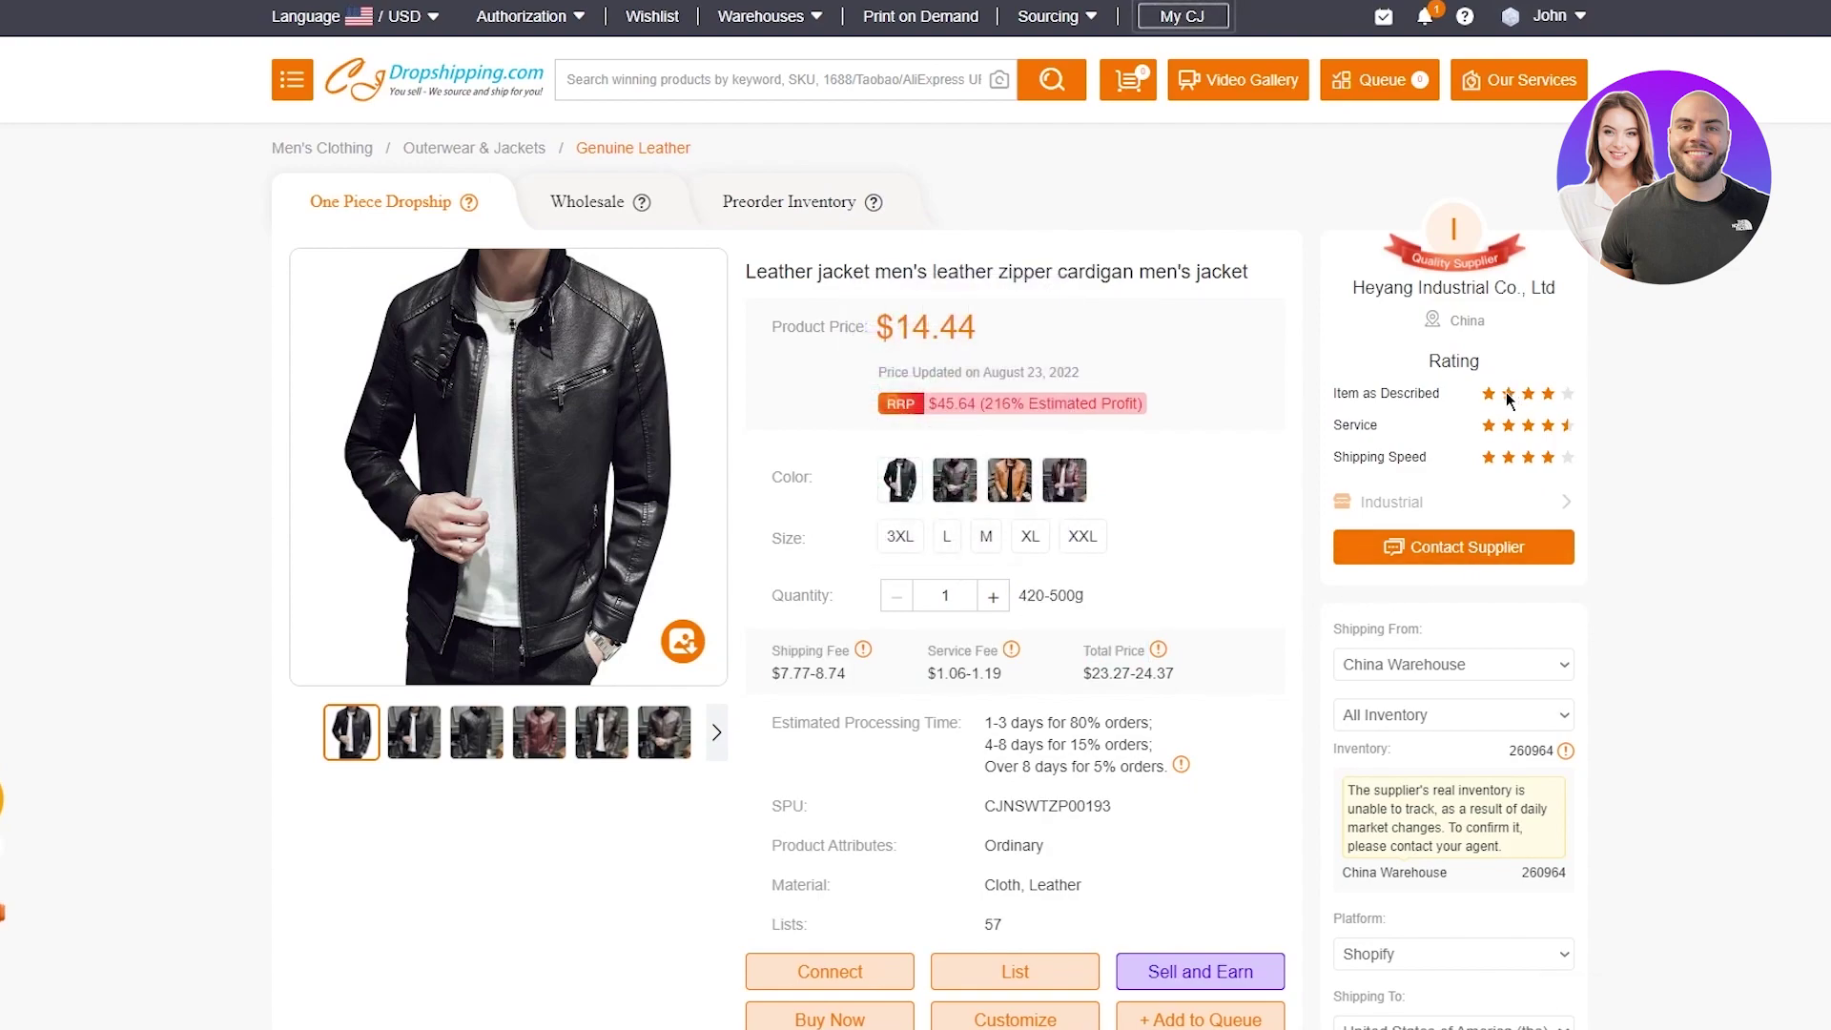
left_click_drag(1335, 282, 1559, 287)
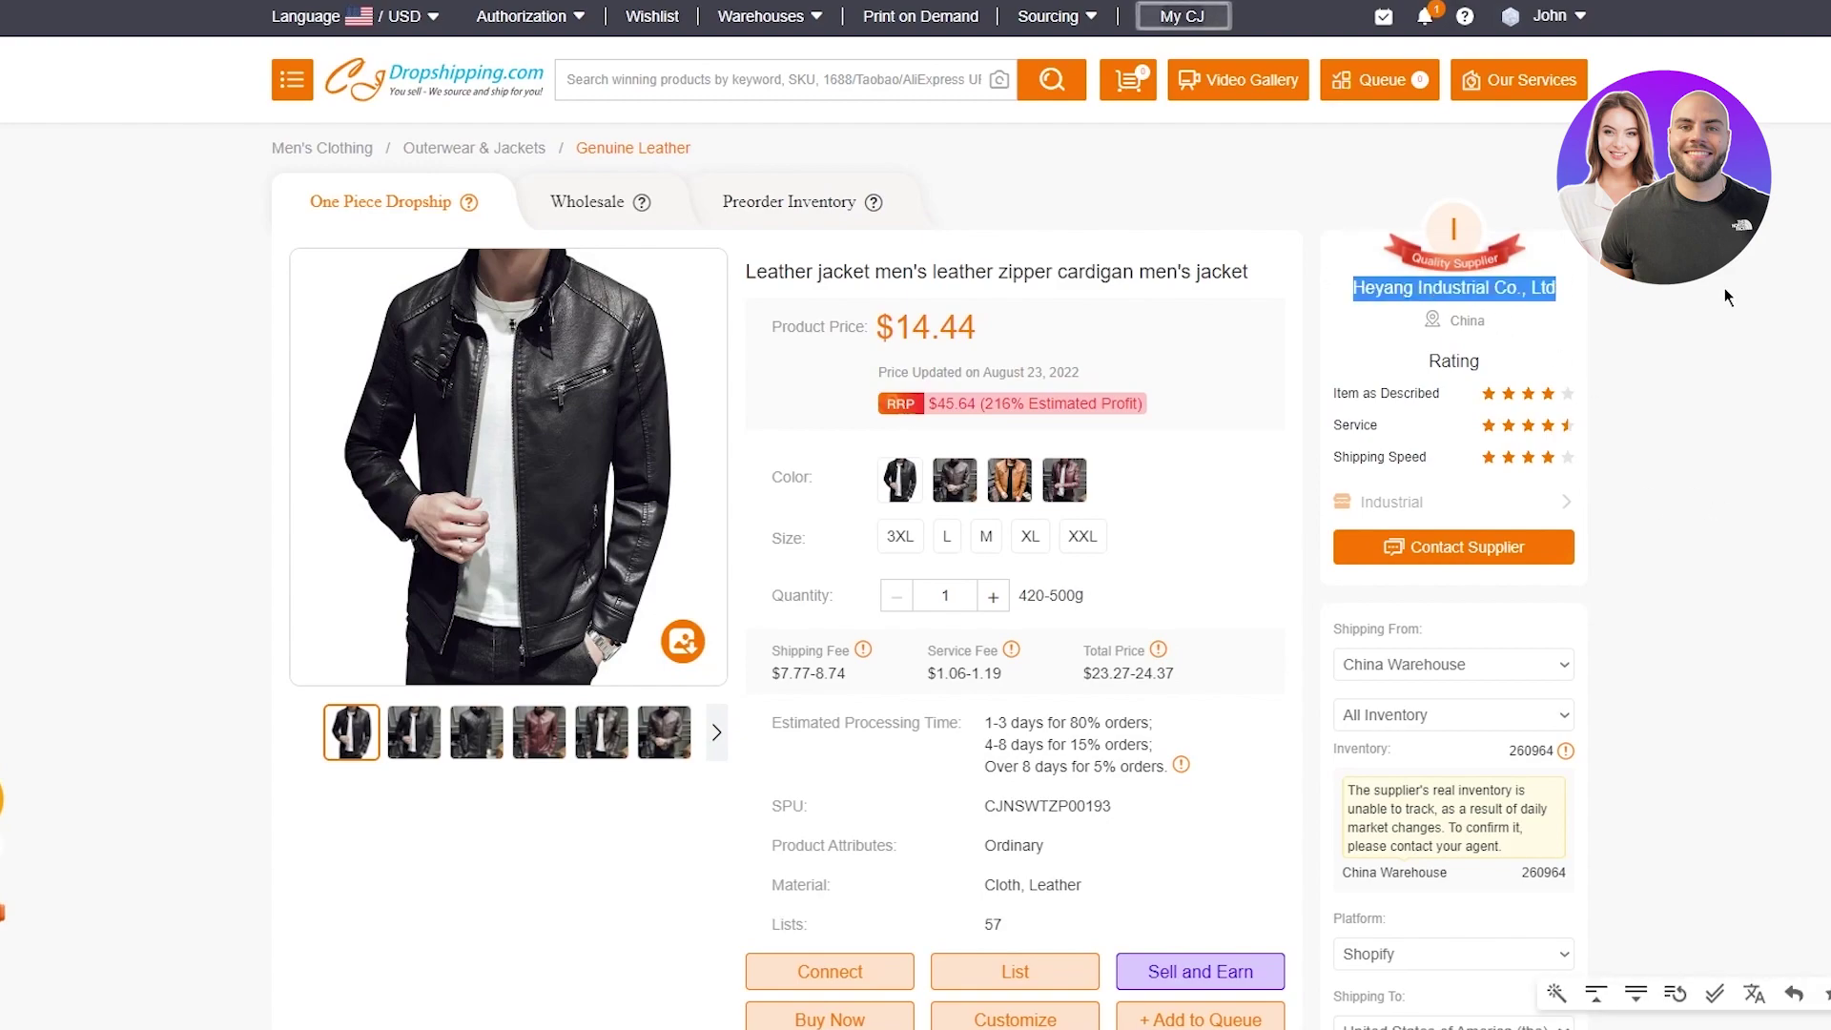
left_click(1716, 332)
left_click_drag(1358, 296, 1623, 307)
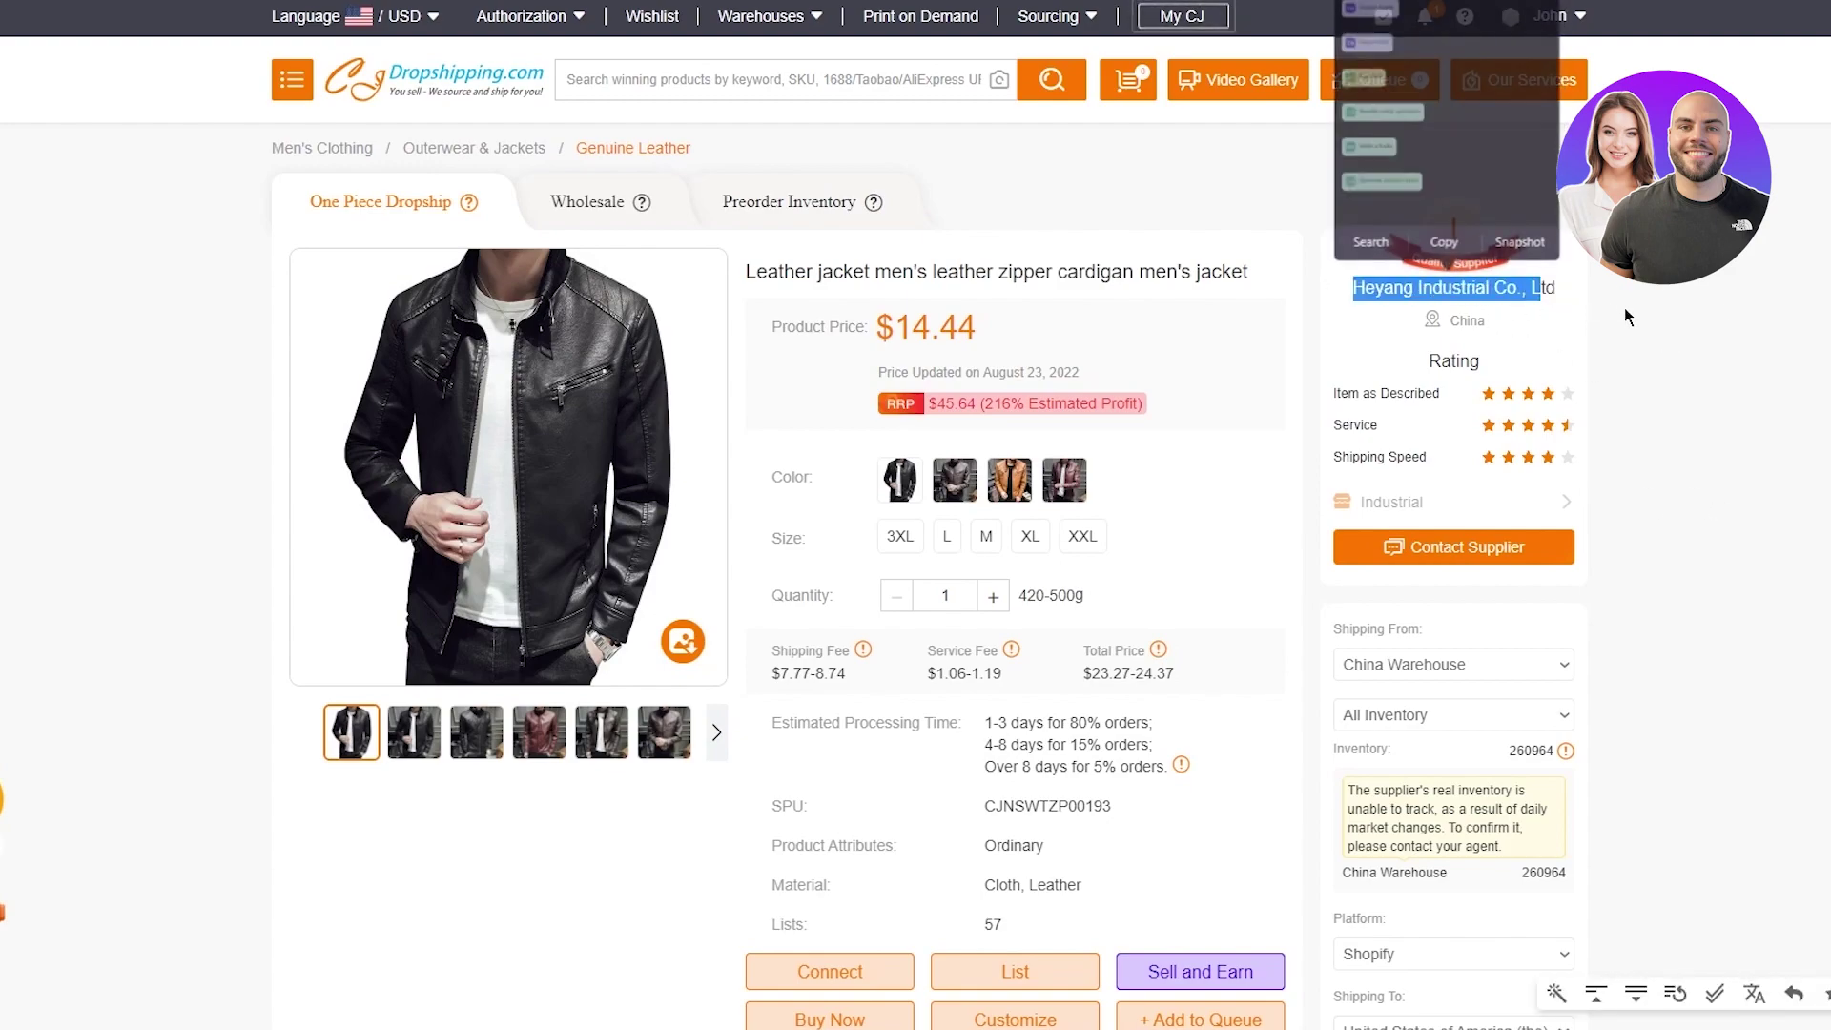
left_click(1622, 307)
scroll(1702, 315, "down", 3)
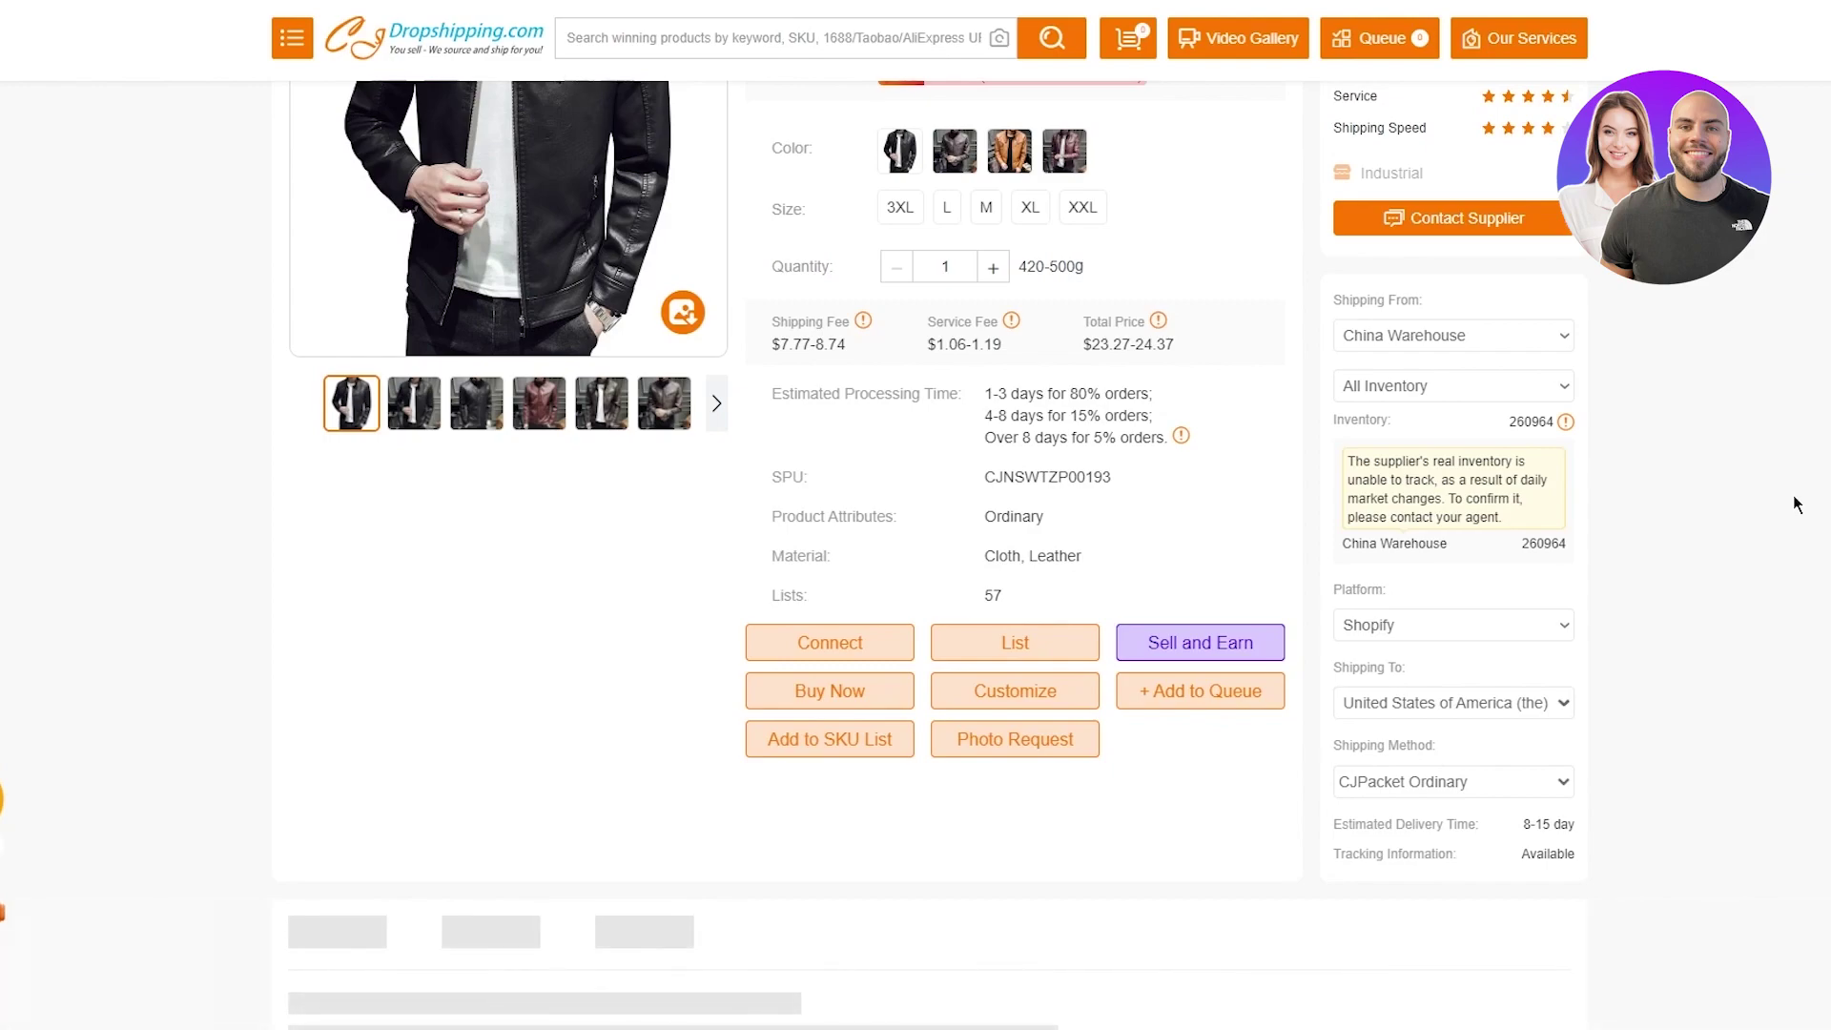
Open the jacket's listing form and switch its Store from eBay to the Shopify store
left_click(998, 646)
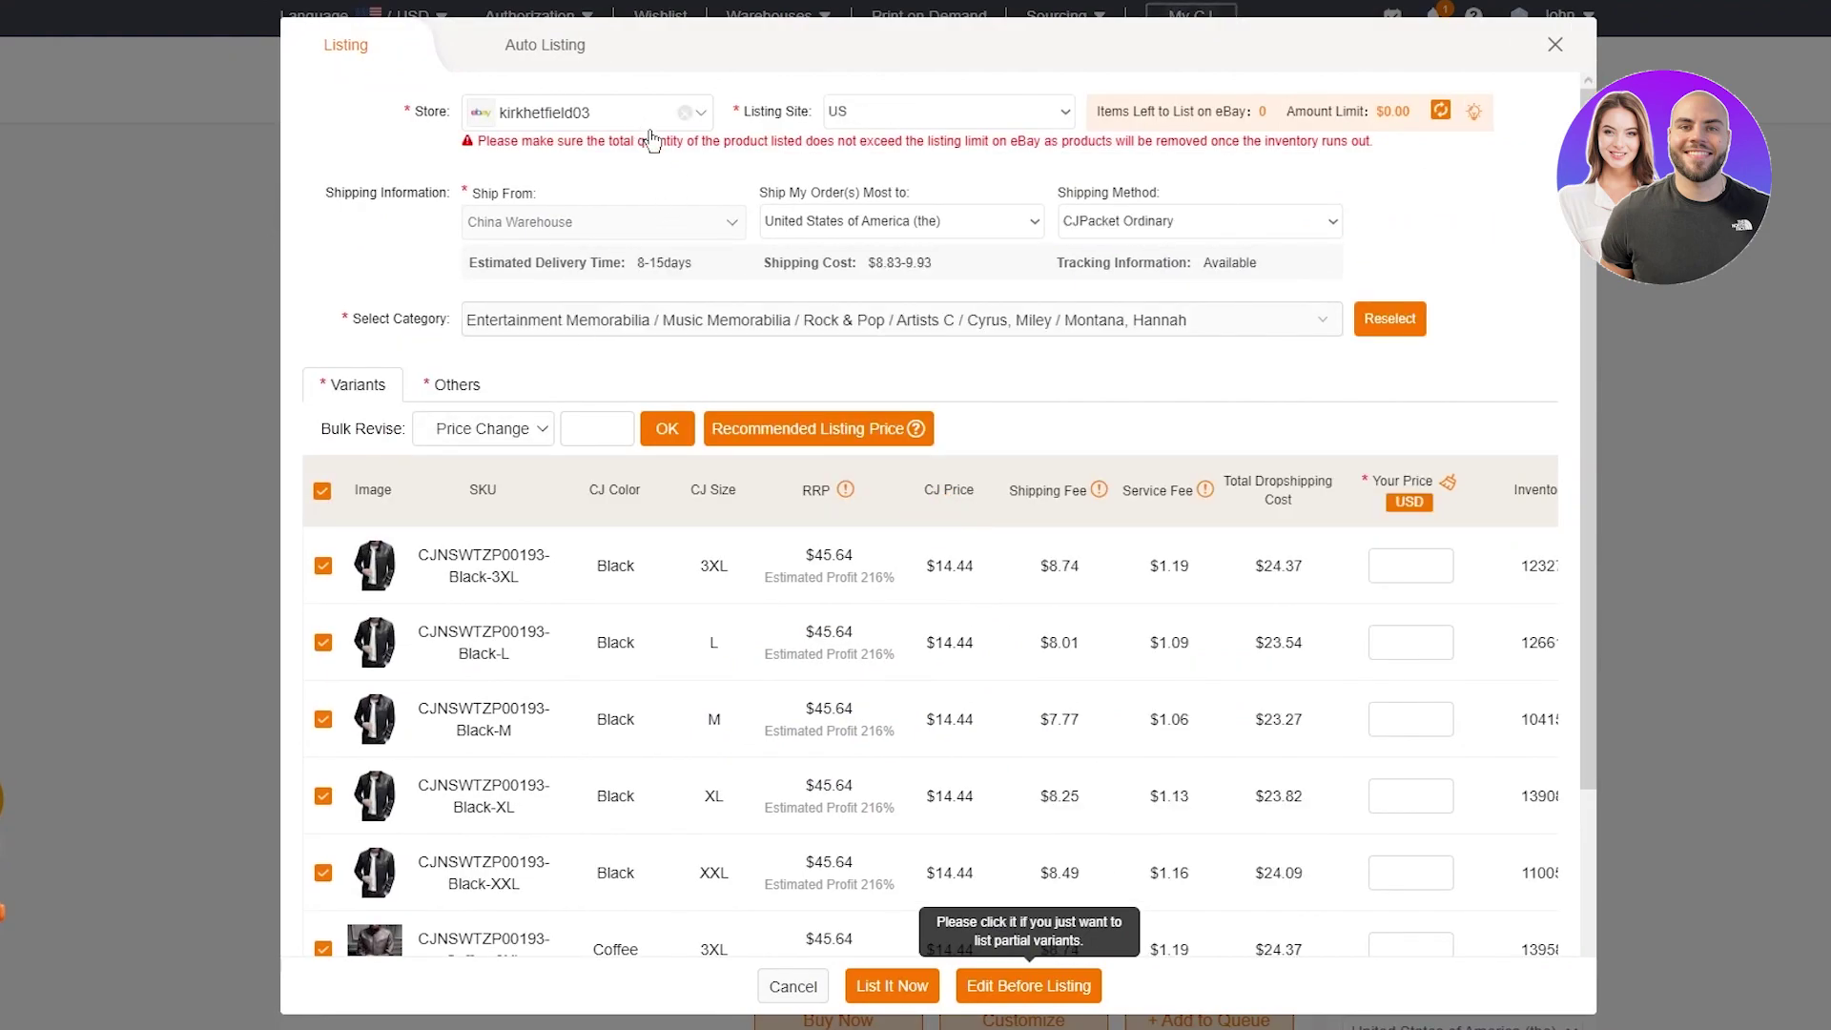
left_click(711, 114)
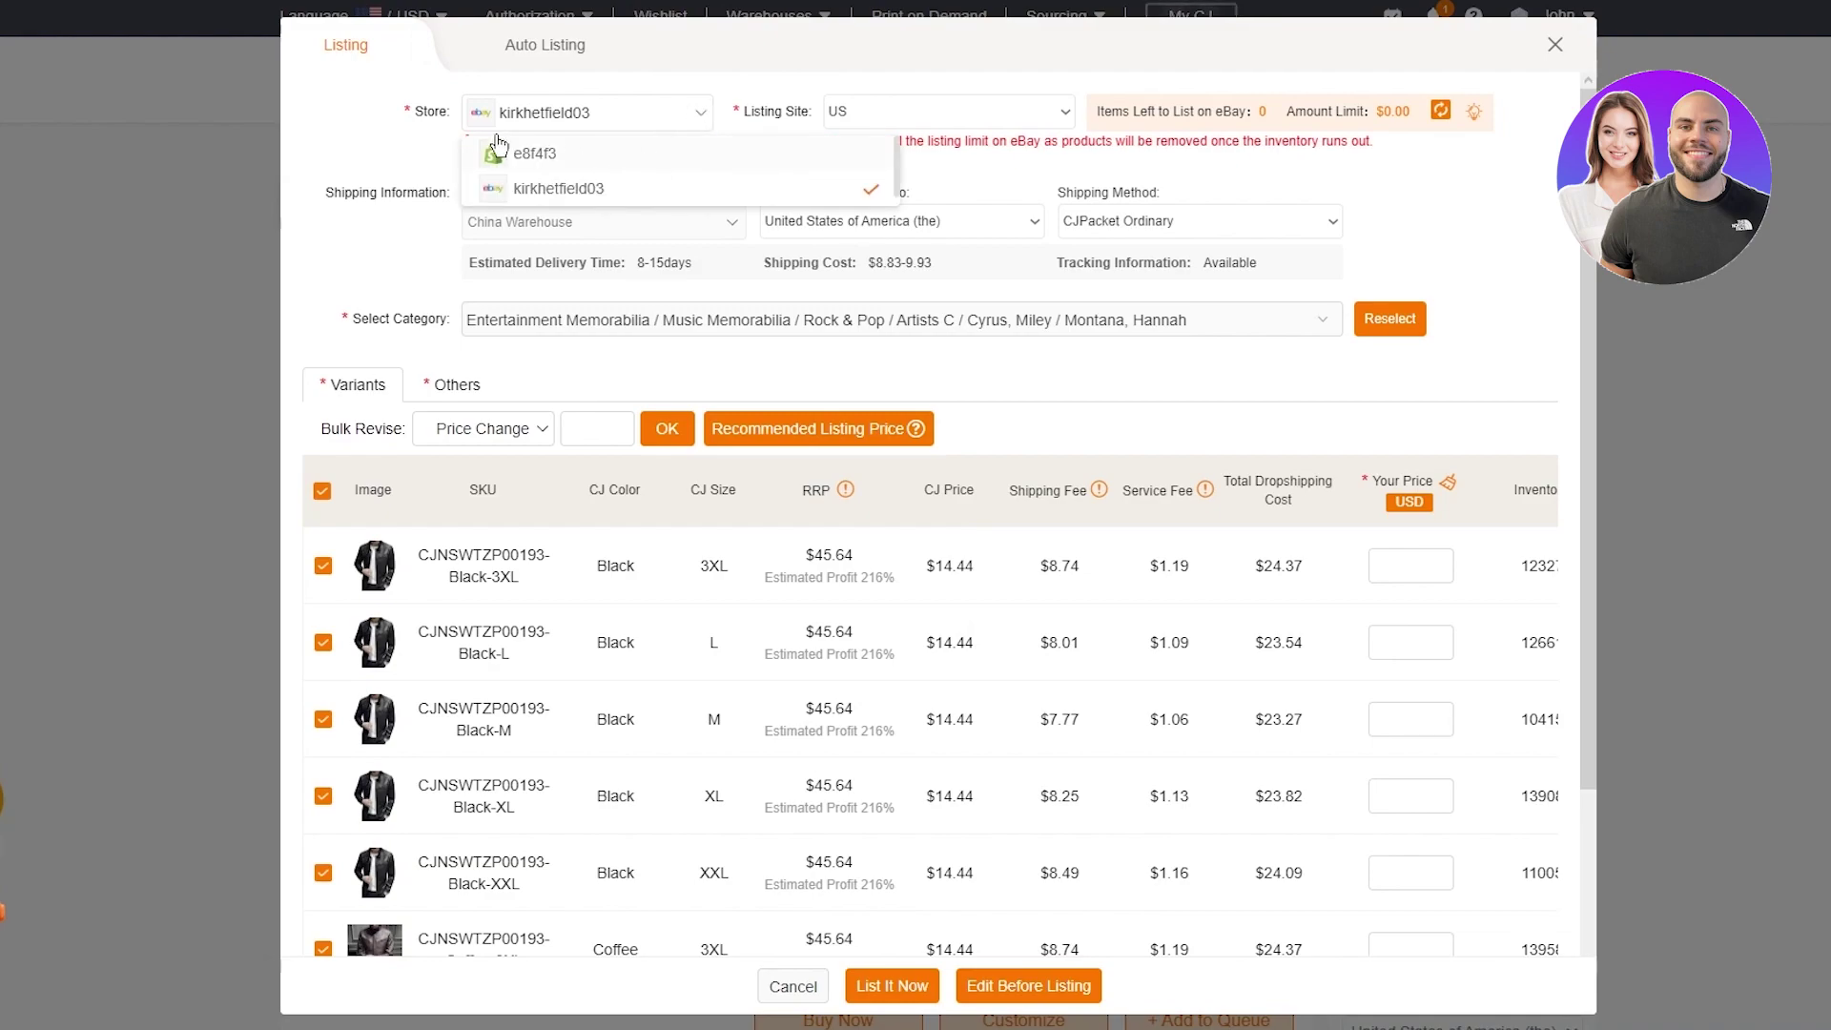
left_click(599, 114)
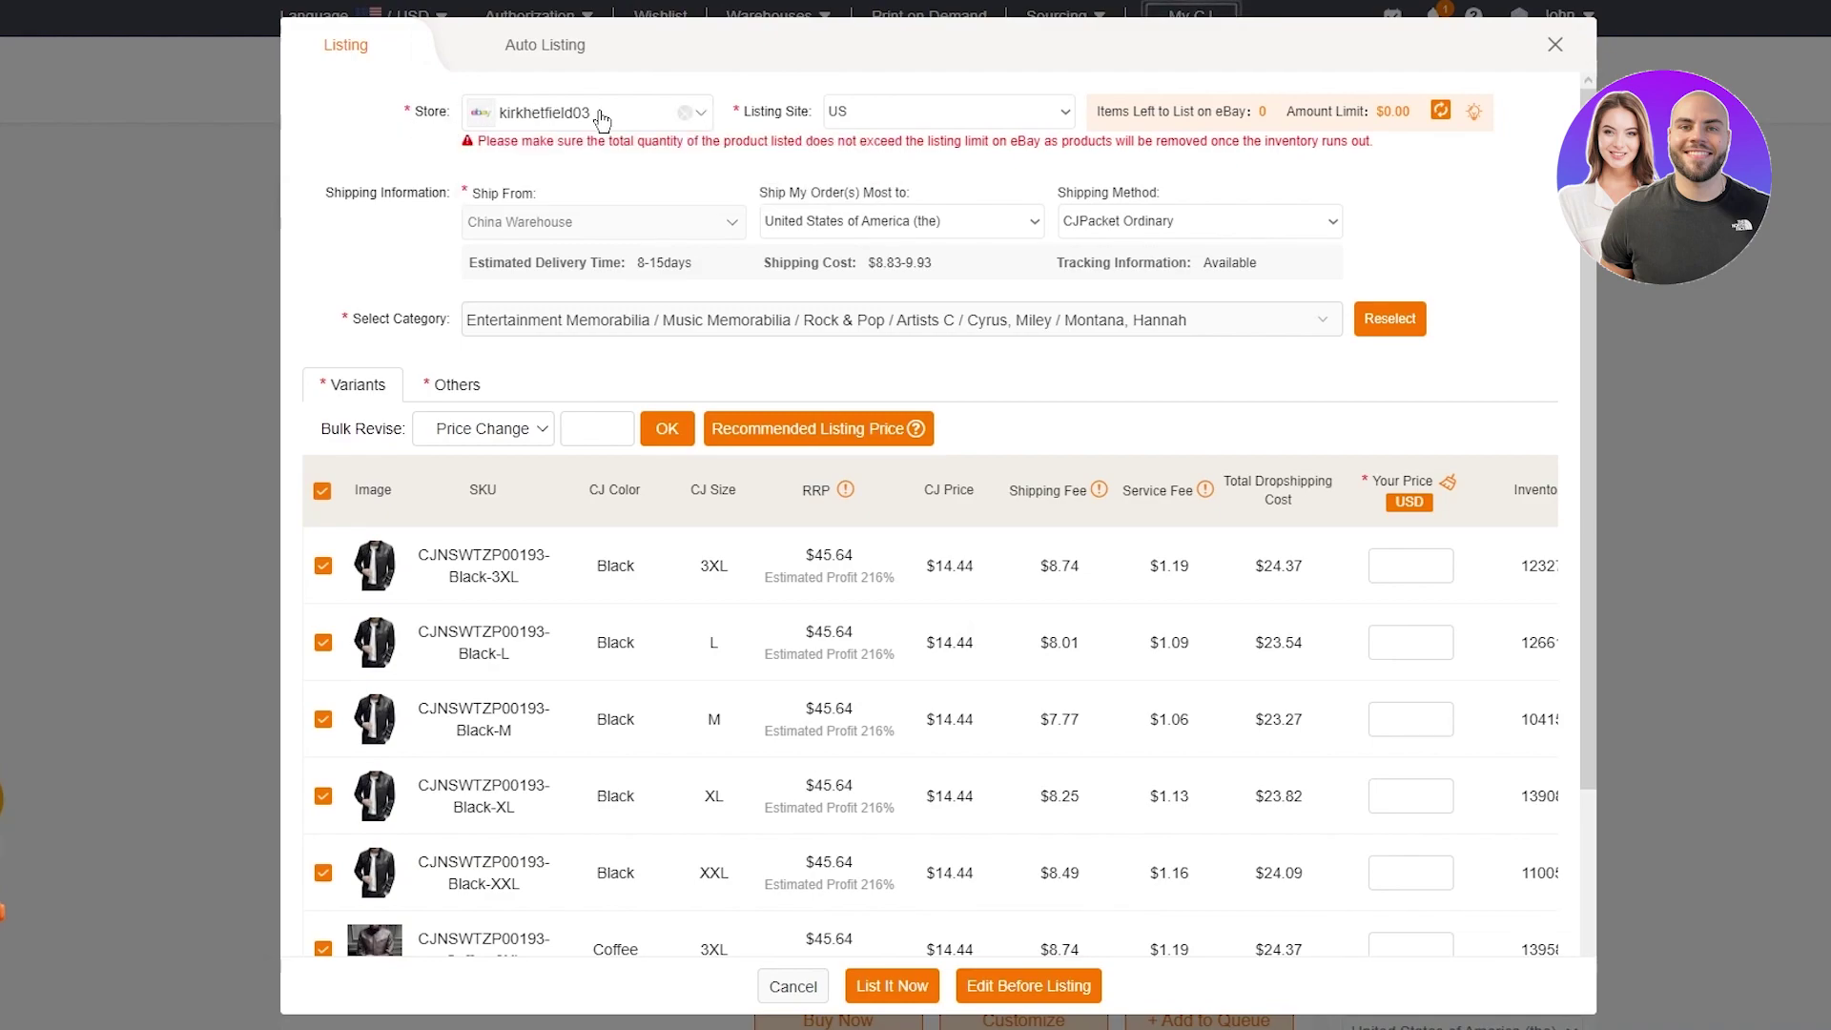
left_click(602, 117)
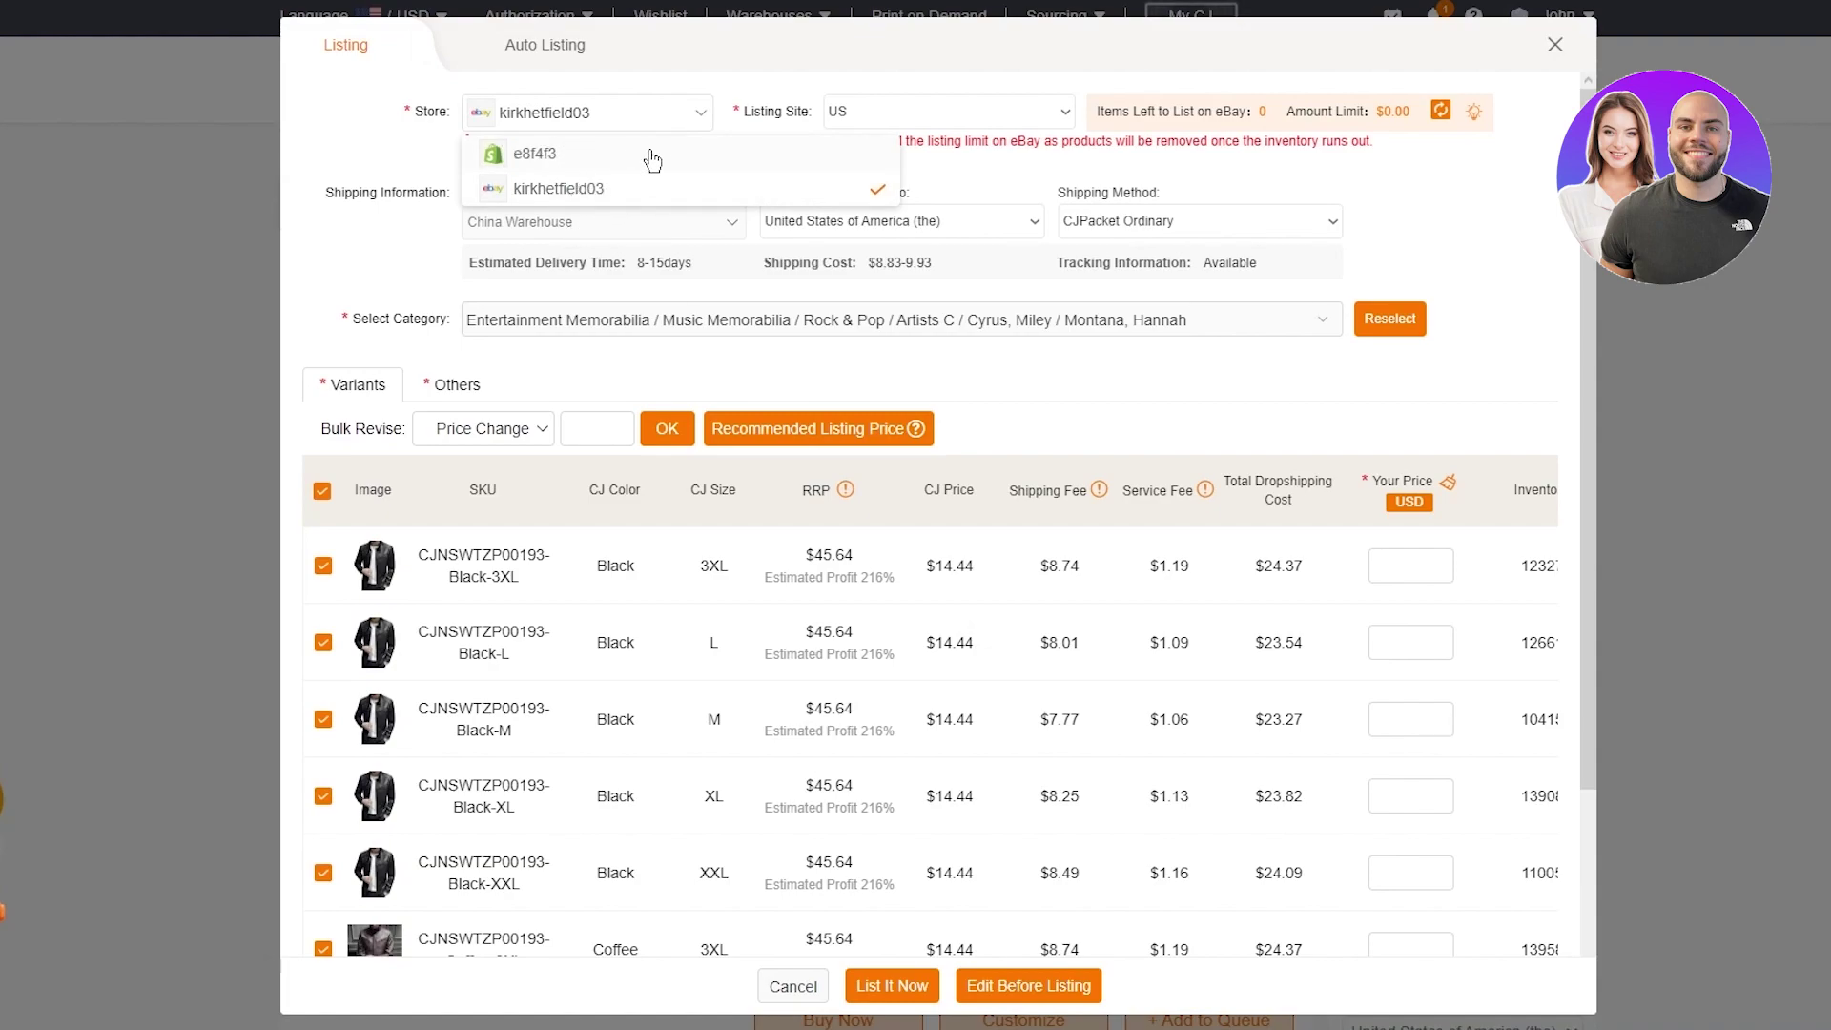
left_click(648, 156)
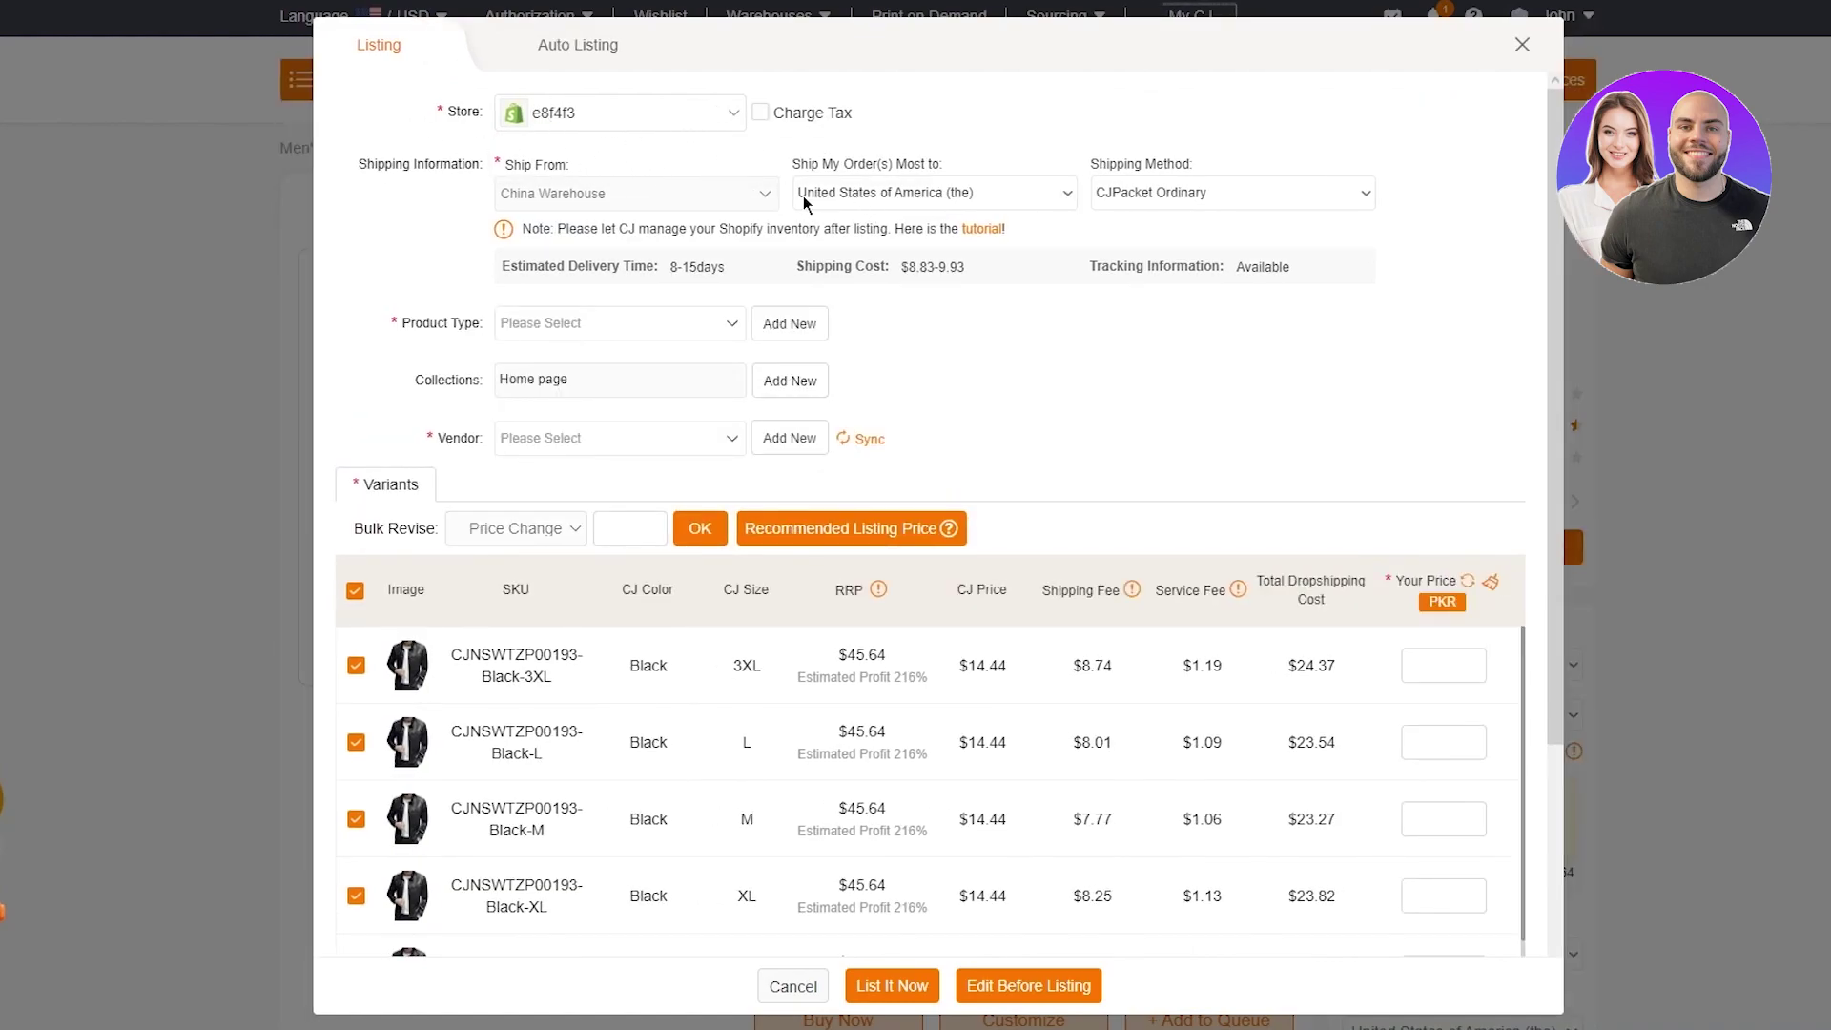
Look through the ship-to countries and keep United States as the destination
left_click(939, 192)
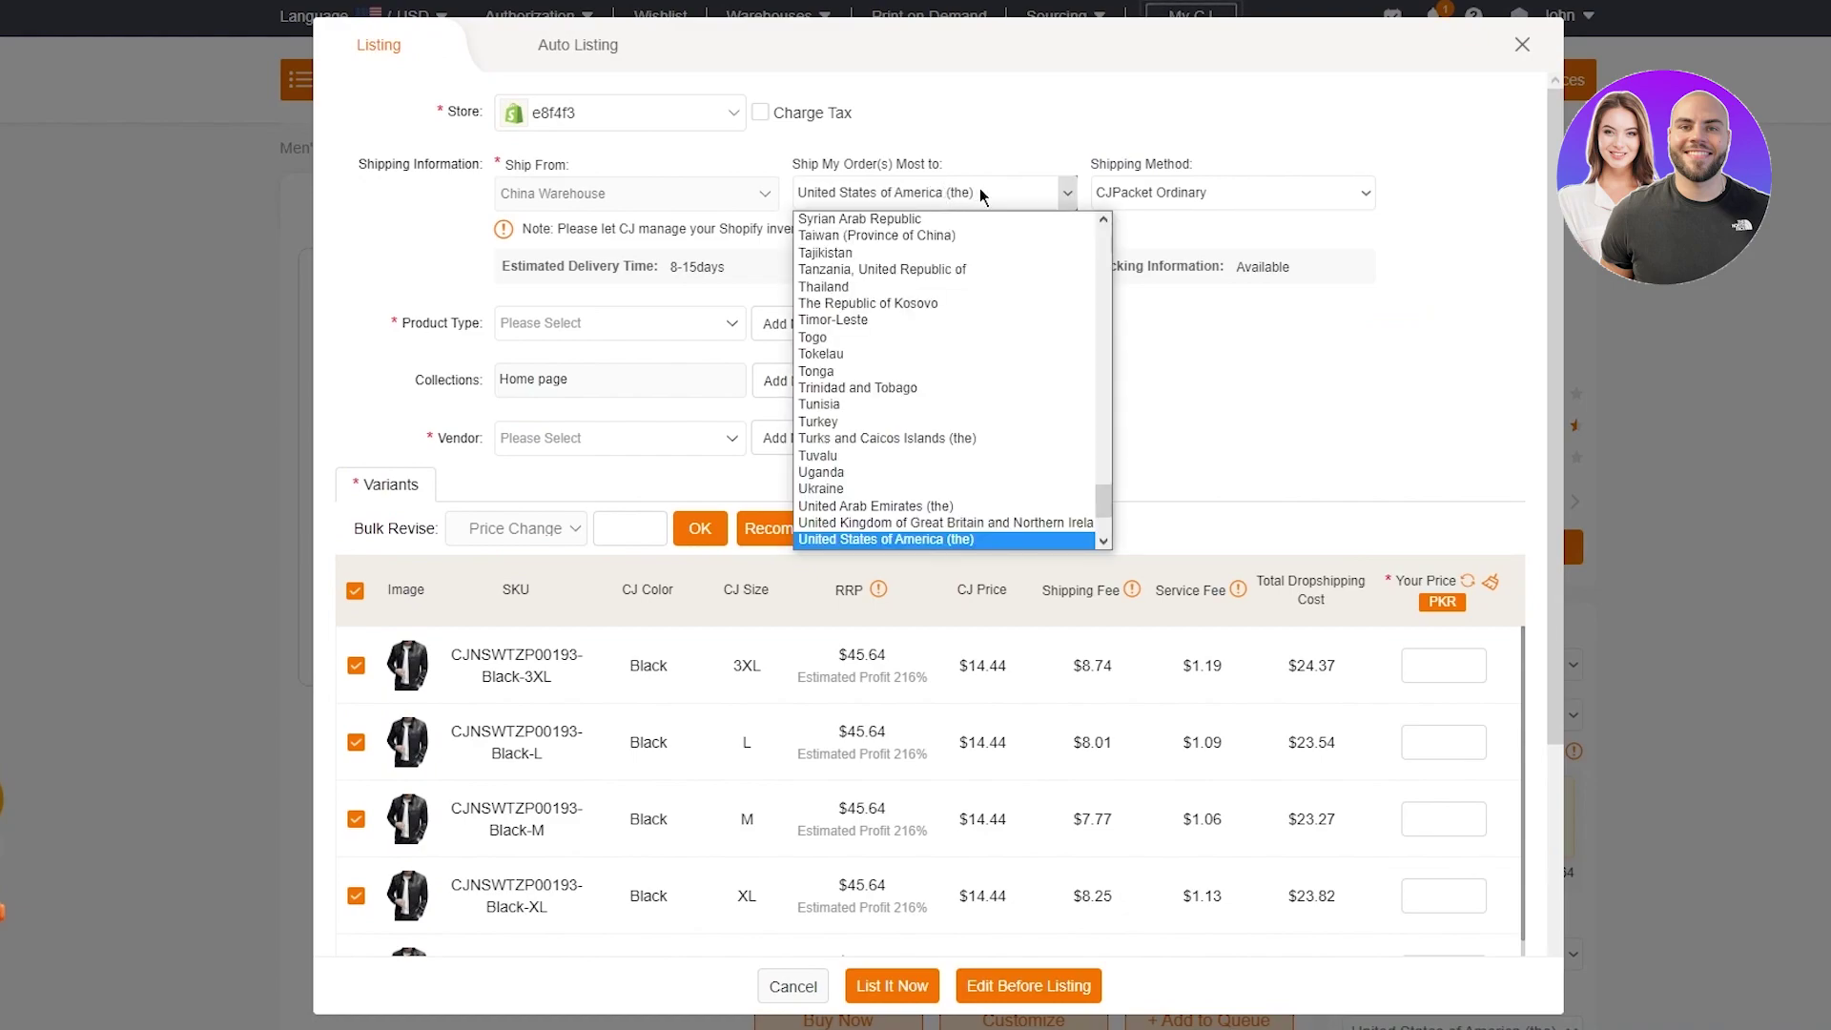
left_click(944, 193)
left_click(949, 192)
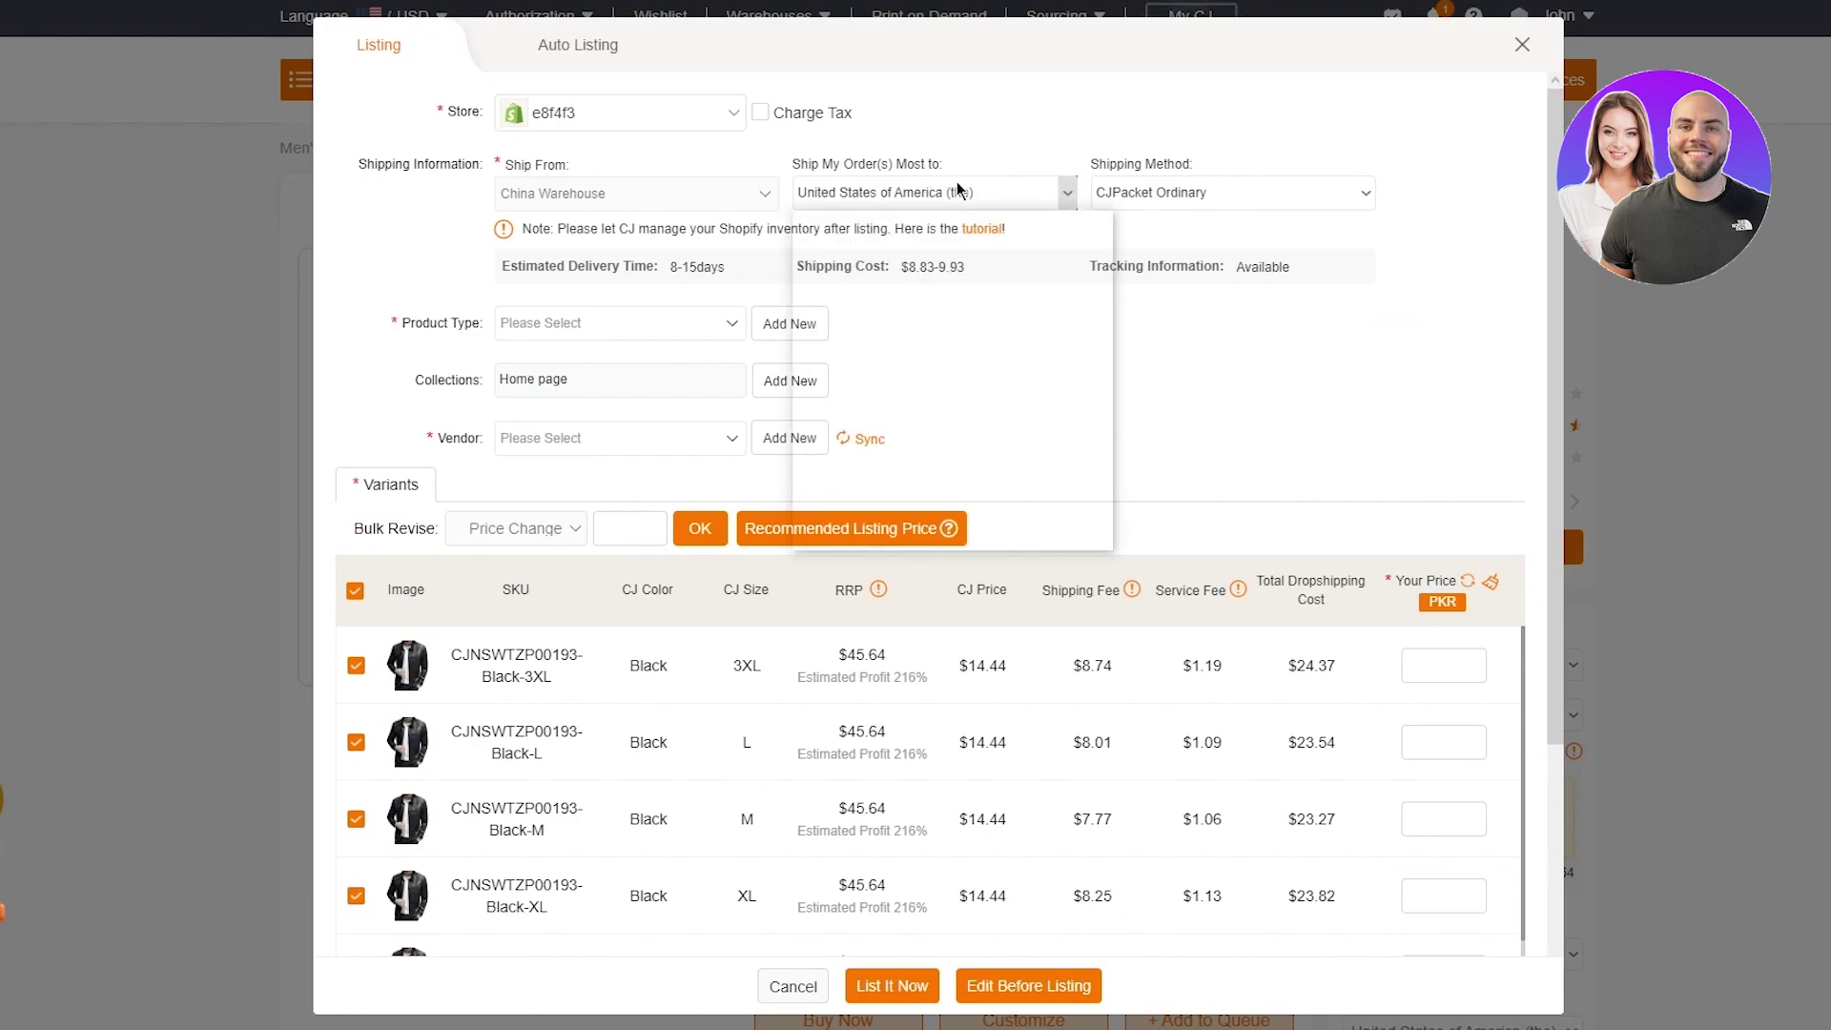
left_click(960, 190)
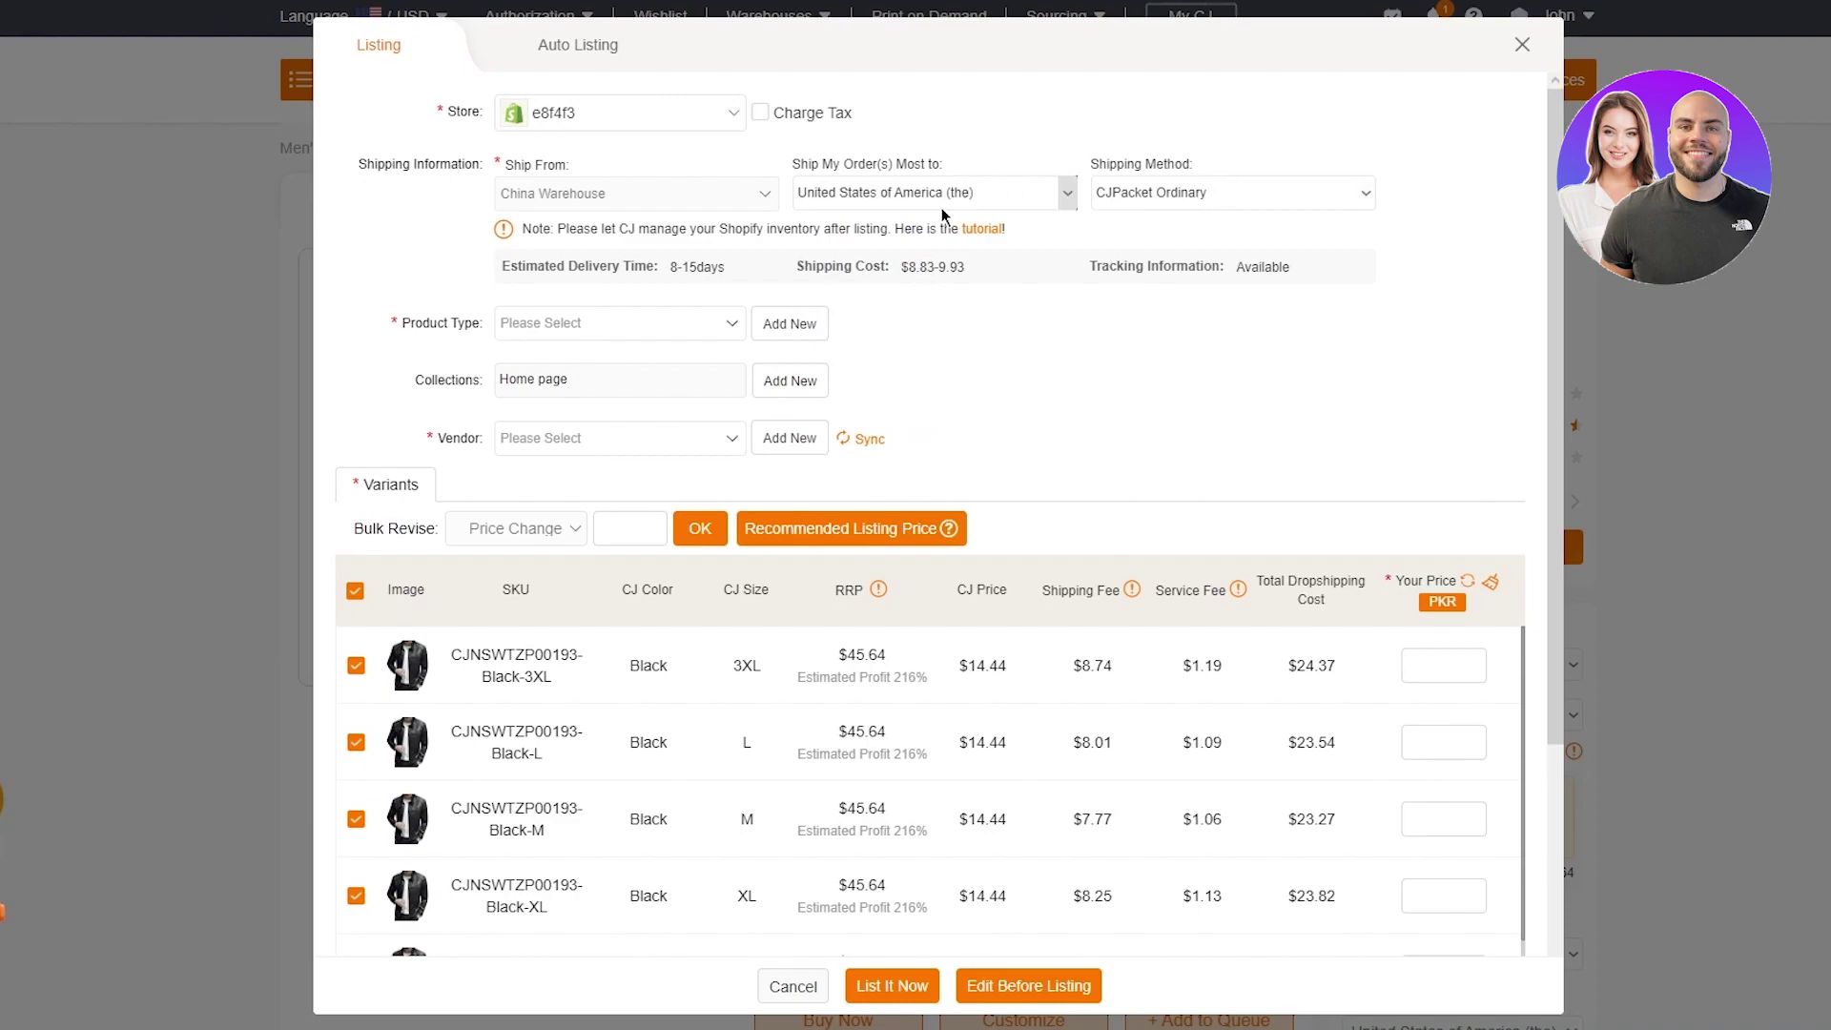
left_click(1058, 191)
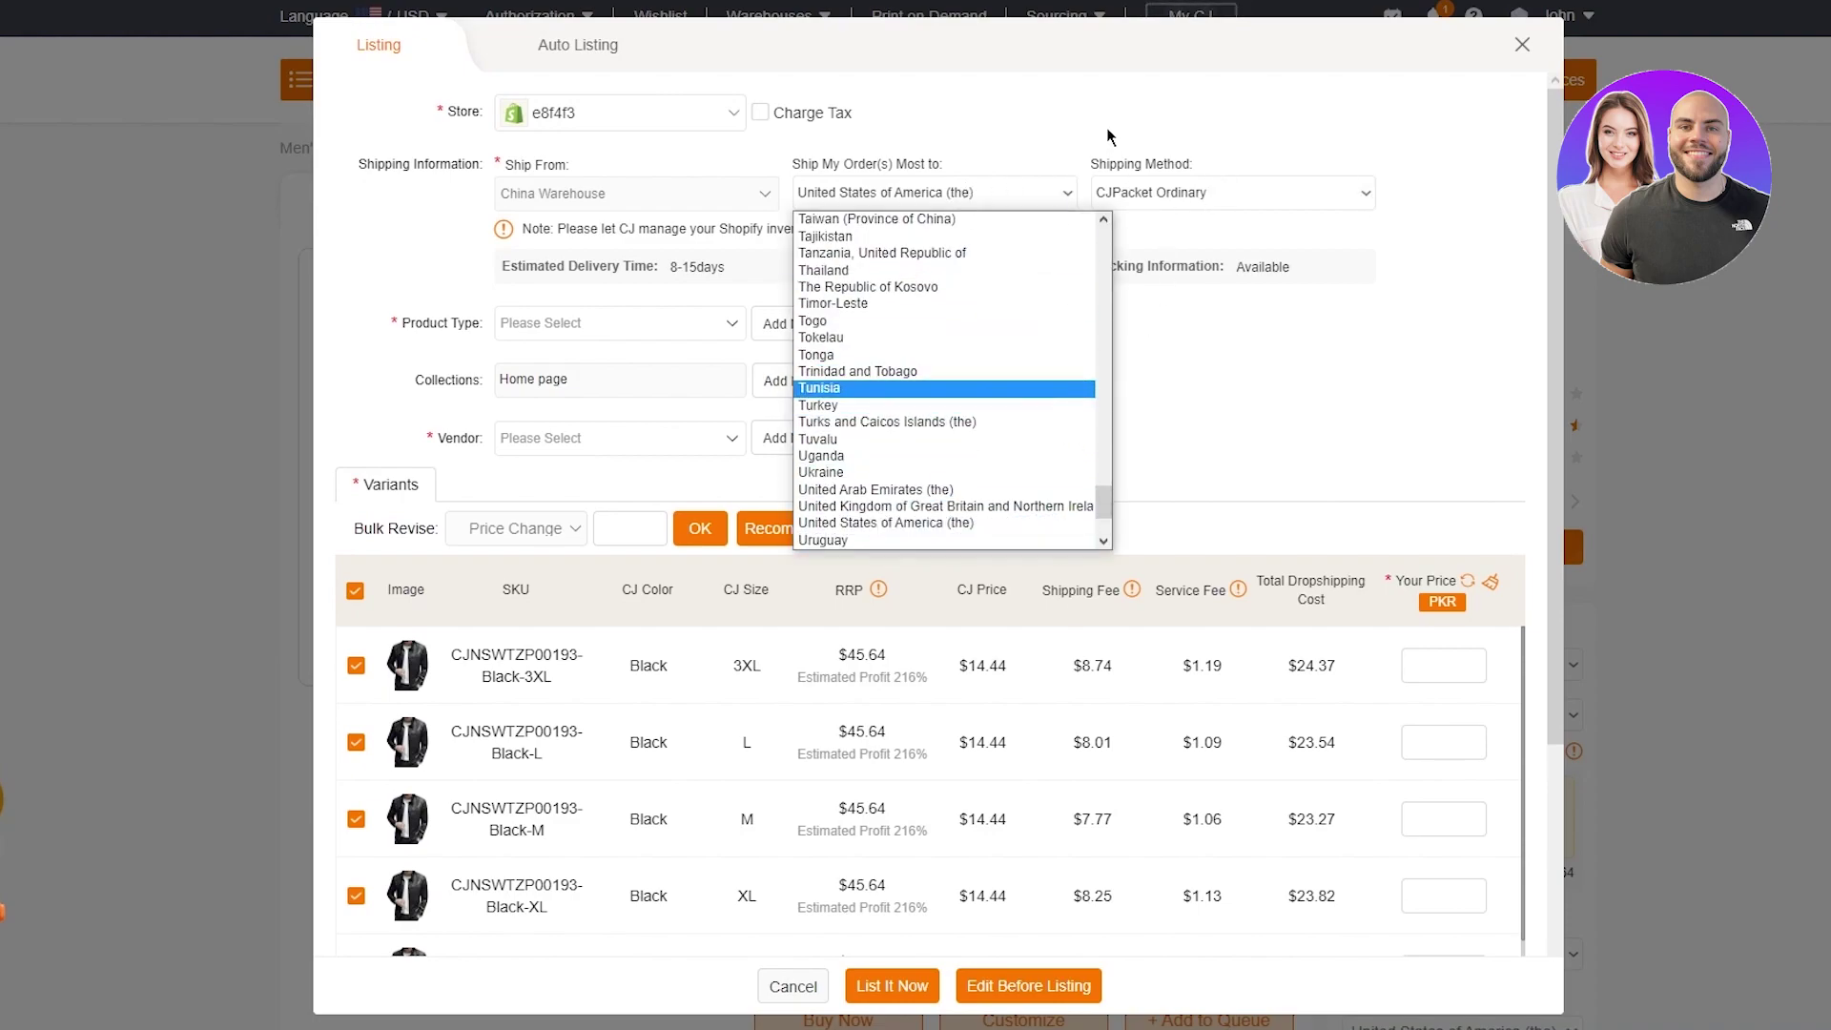
left_click(1041, 193)
Choose DHL Official shipping, giving 3-7 day delivery at $28.30
left_click(1236, 191)
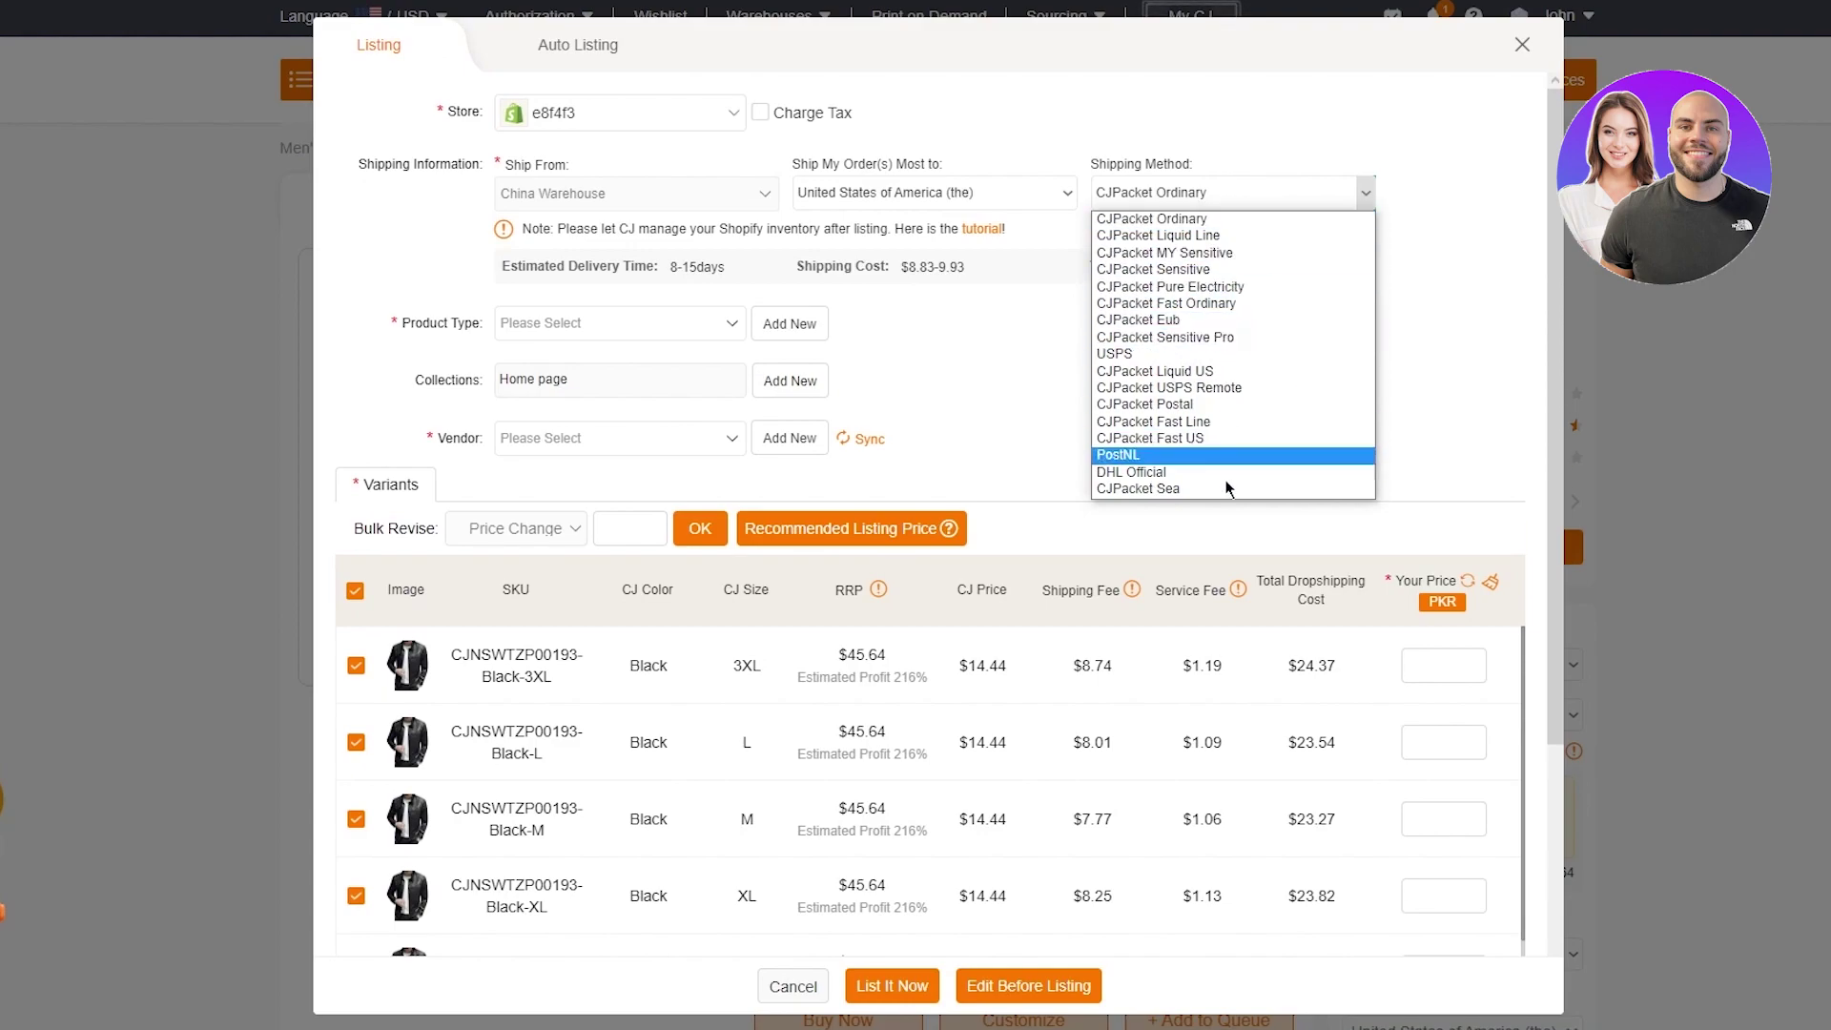
left_click(1199, 473)
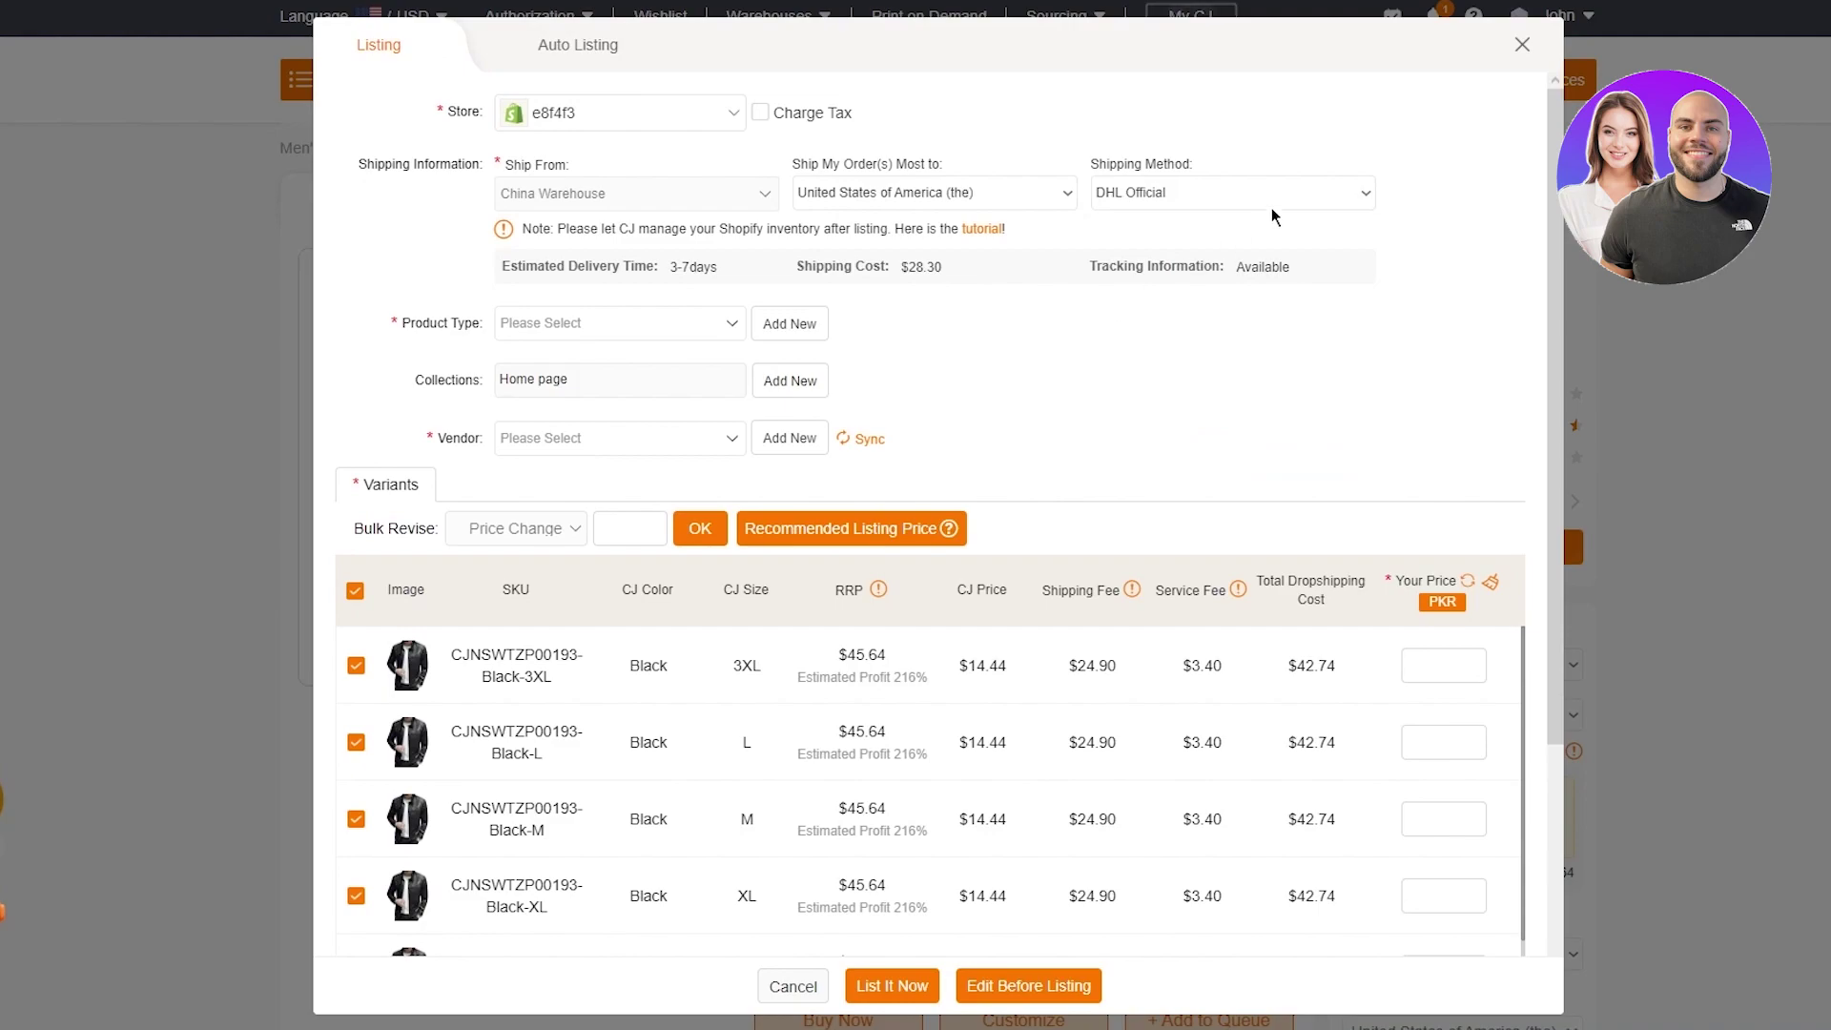
left_click(1203, 195)
left_click(1197, 437)
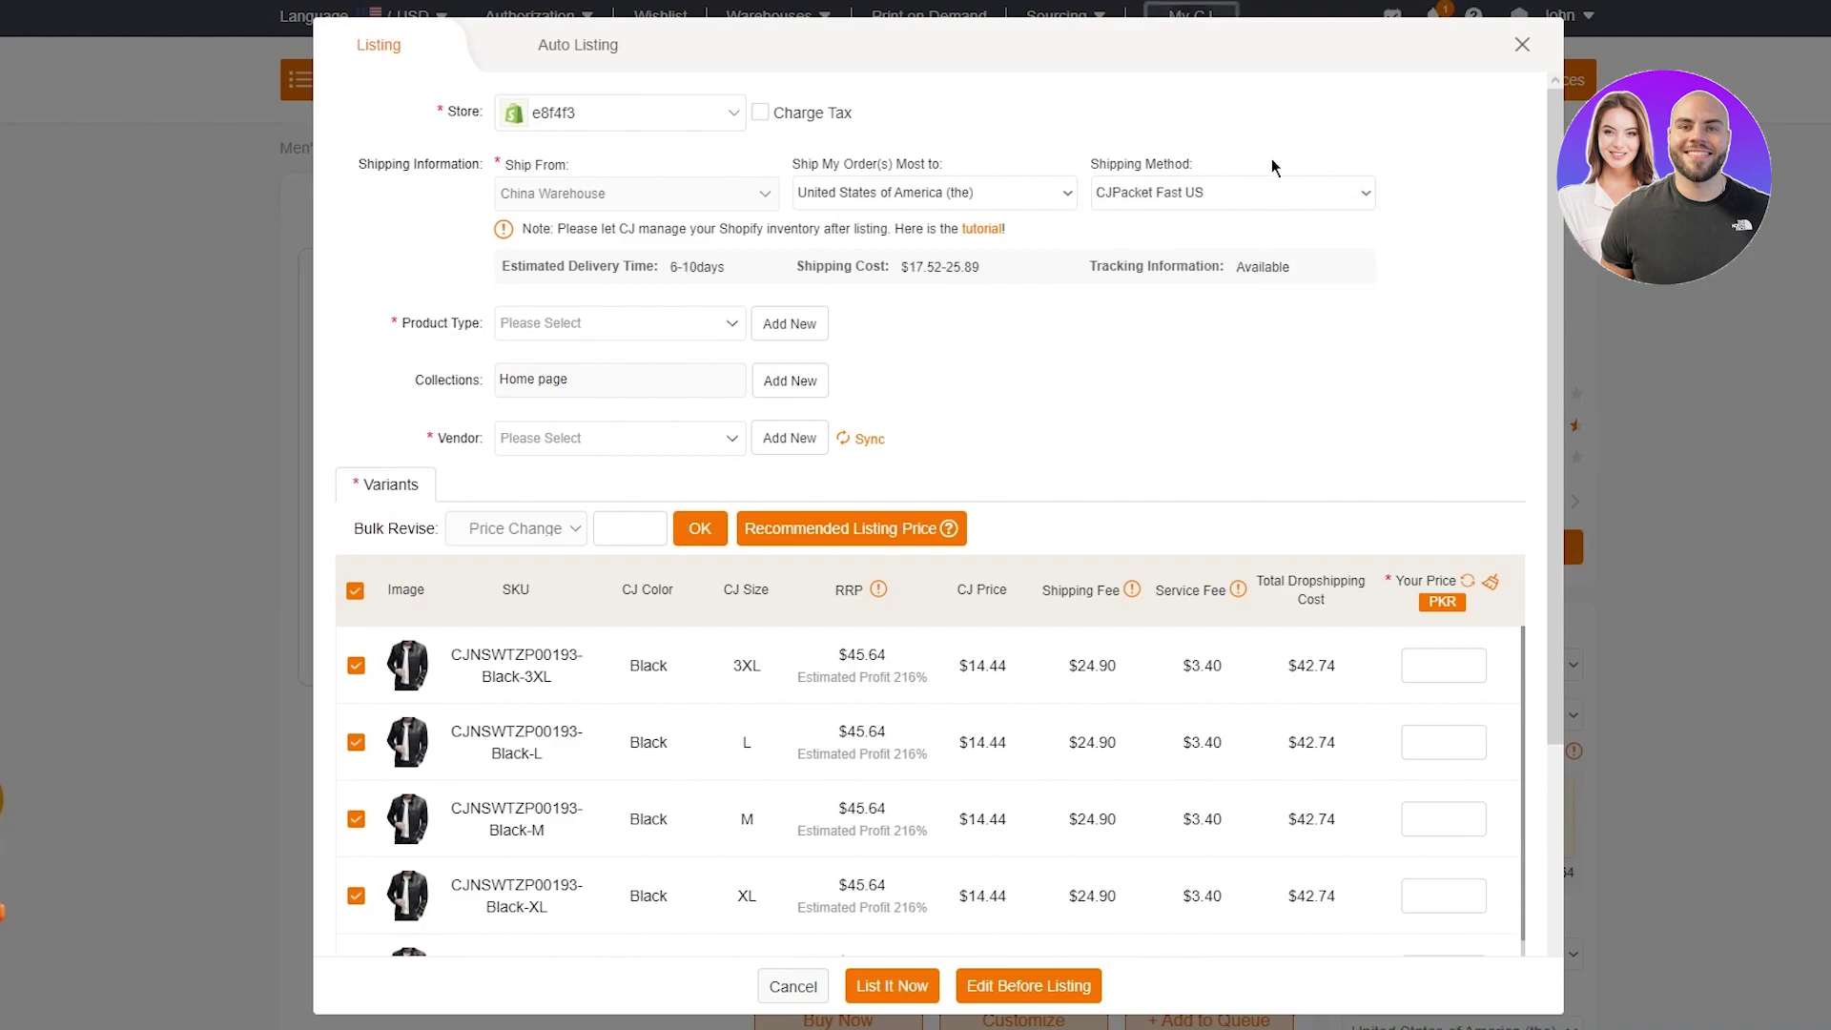
left_click(1268, 192)
left_click(1146, 473)
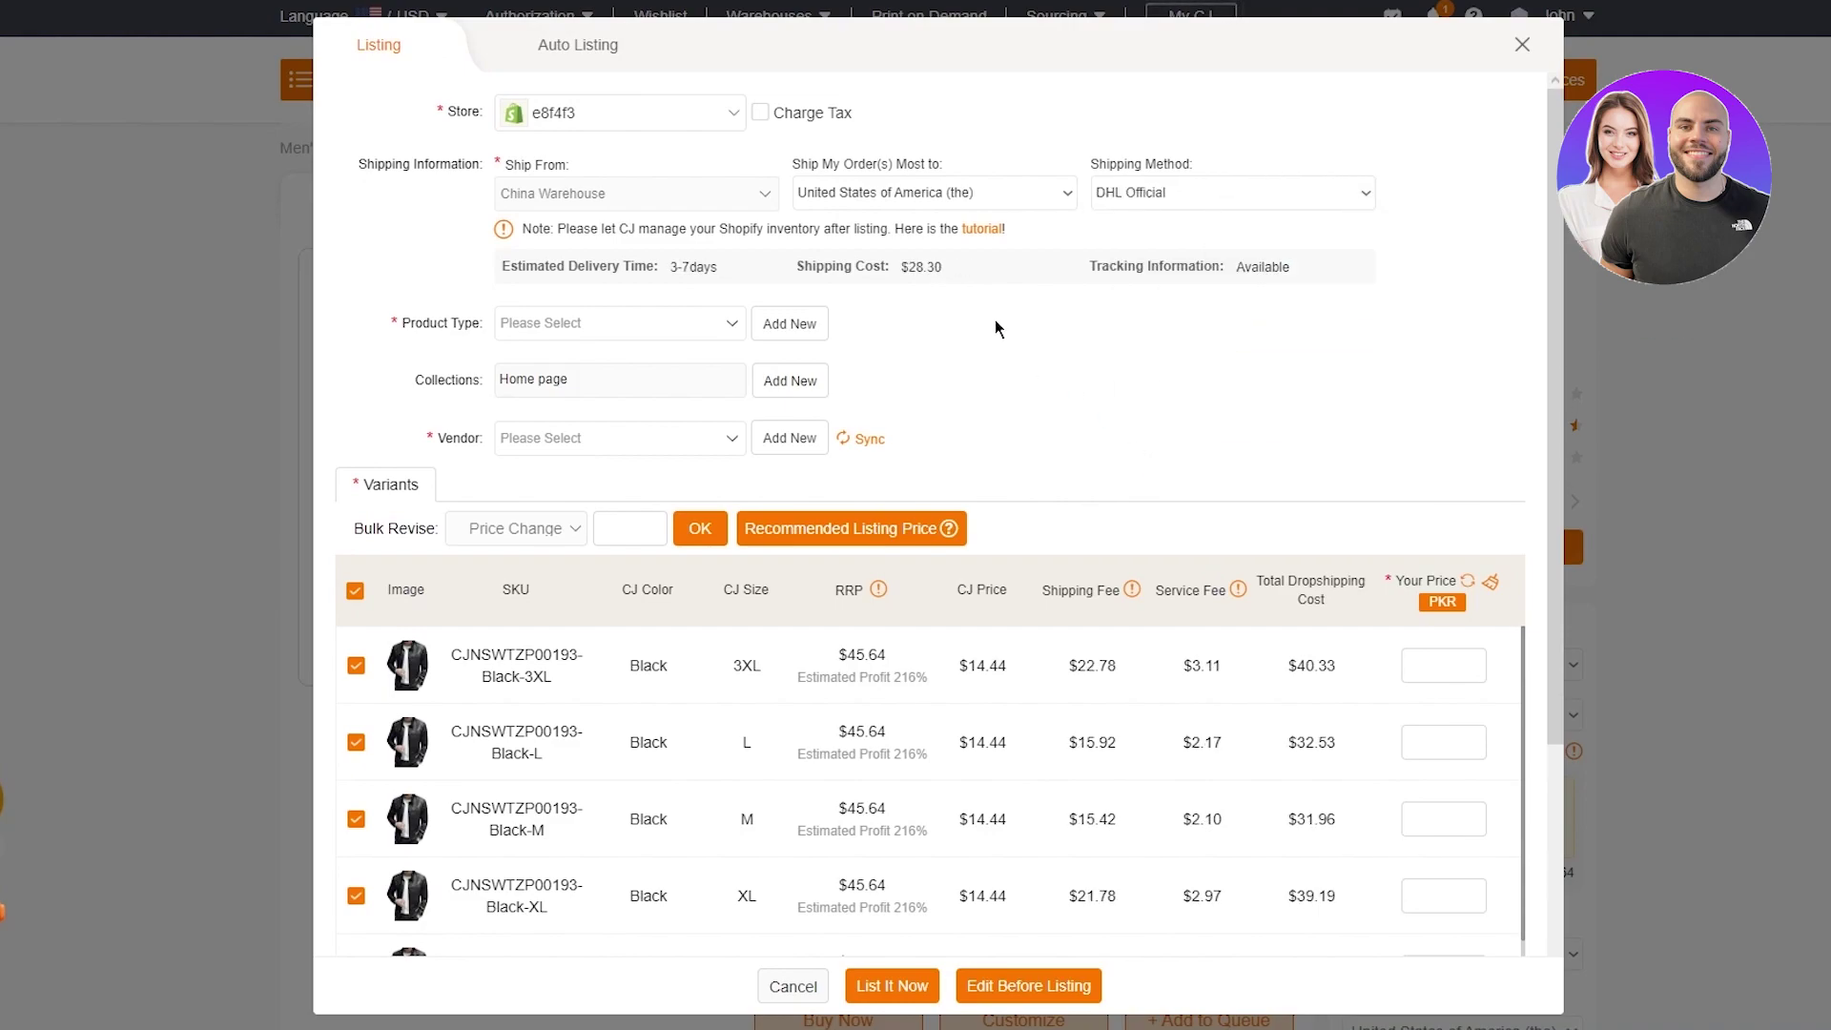
left_click_drag(900, 273, 991, 257)
left_click(985, 298)
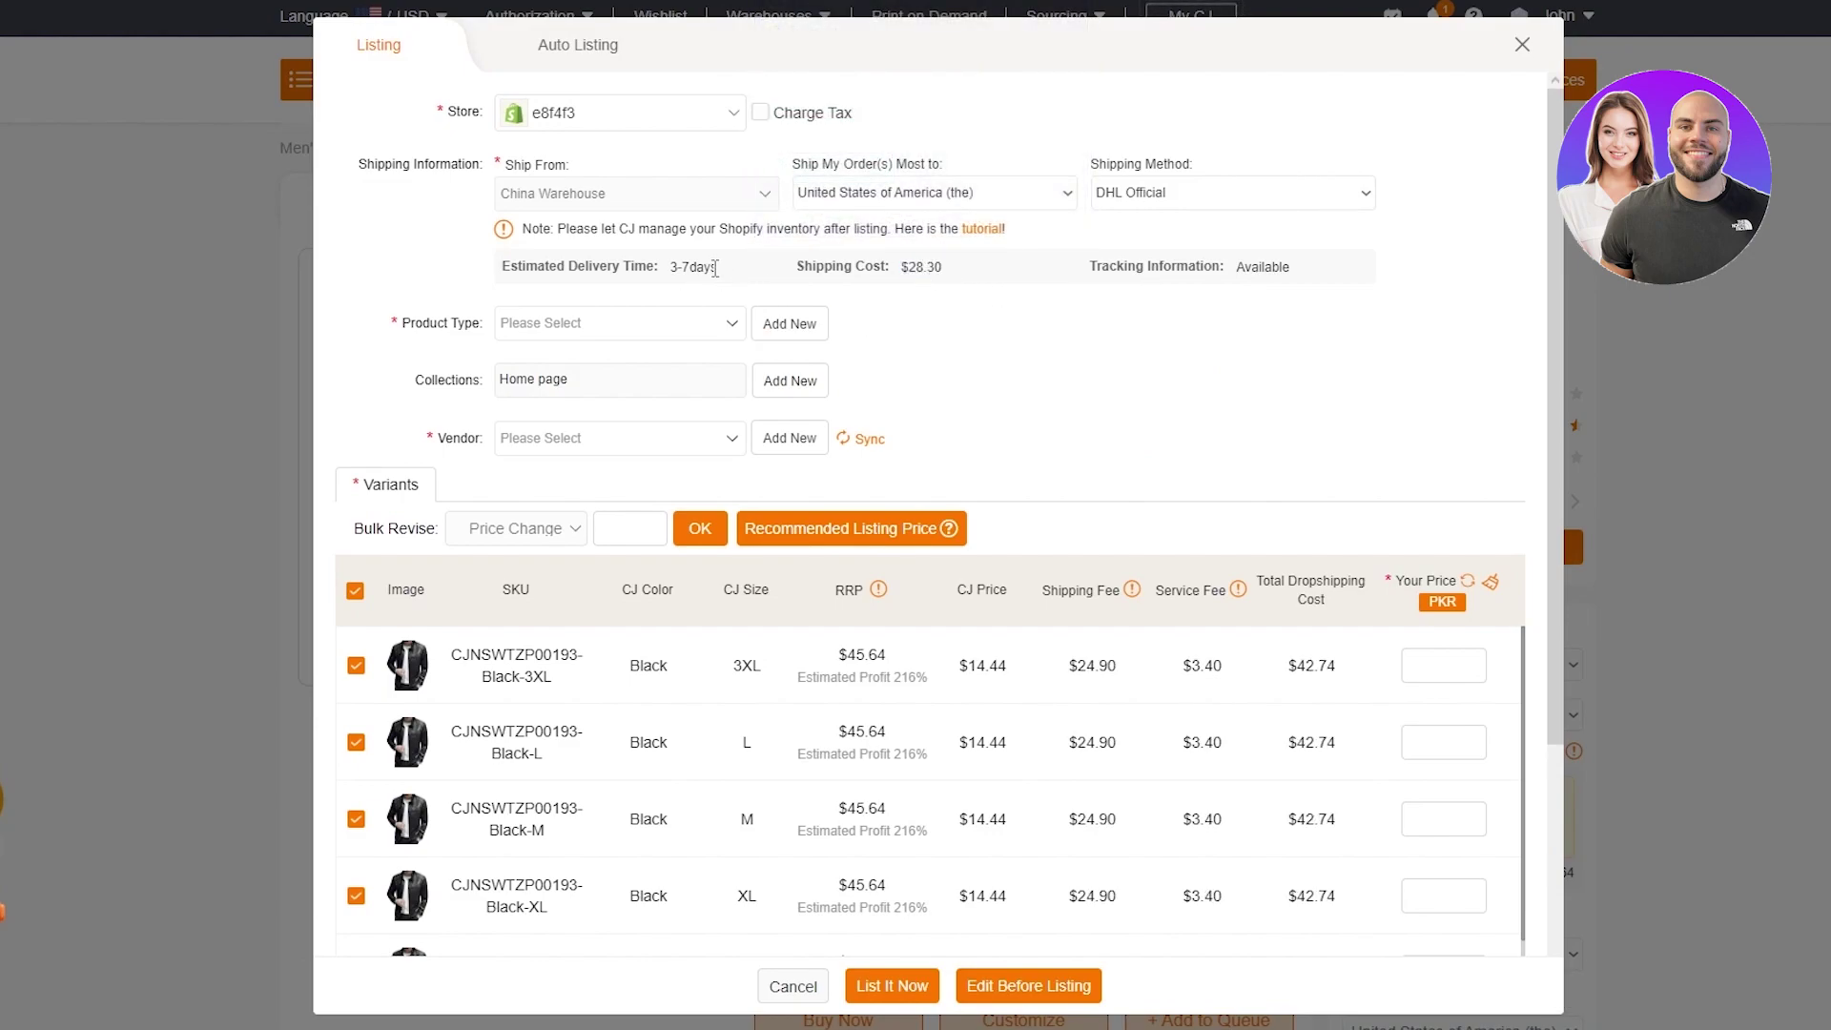
left_click(686, 326)
Add Fashion as a new product type and add a new vendor for the jacket
left_click(790, 323)
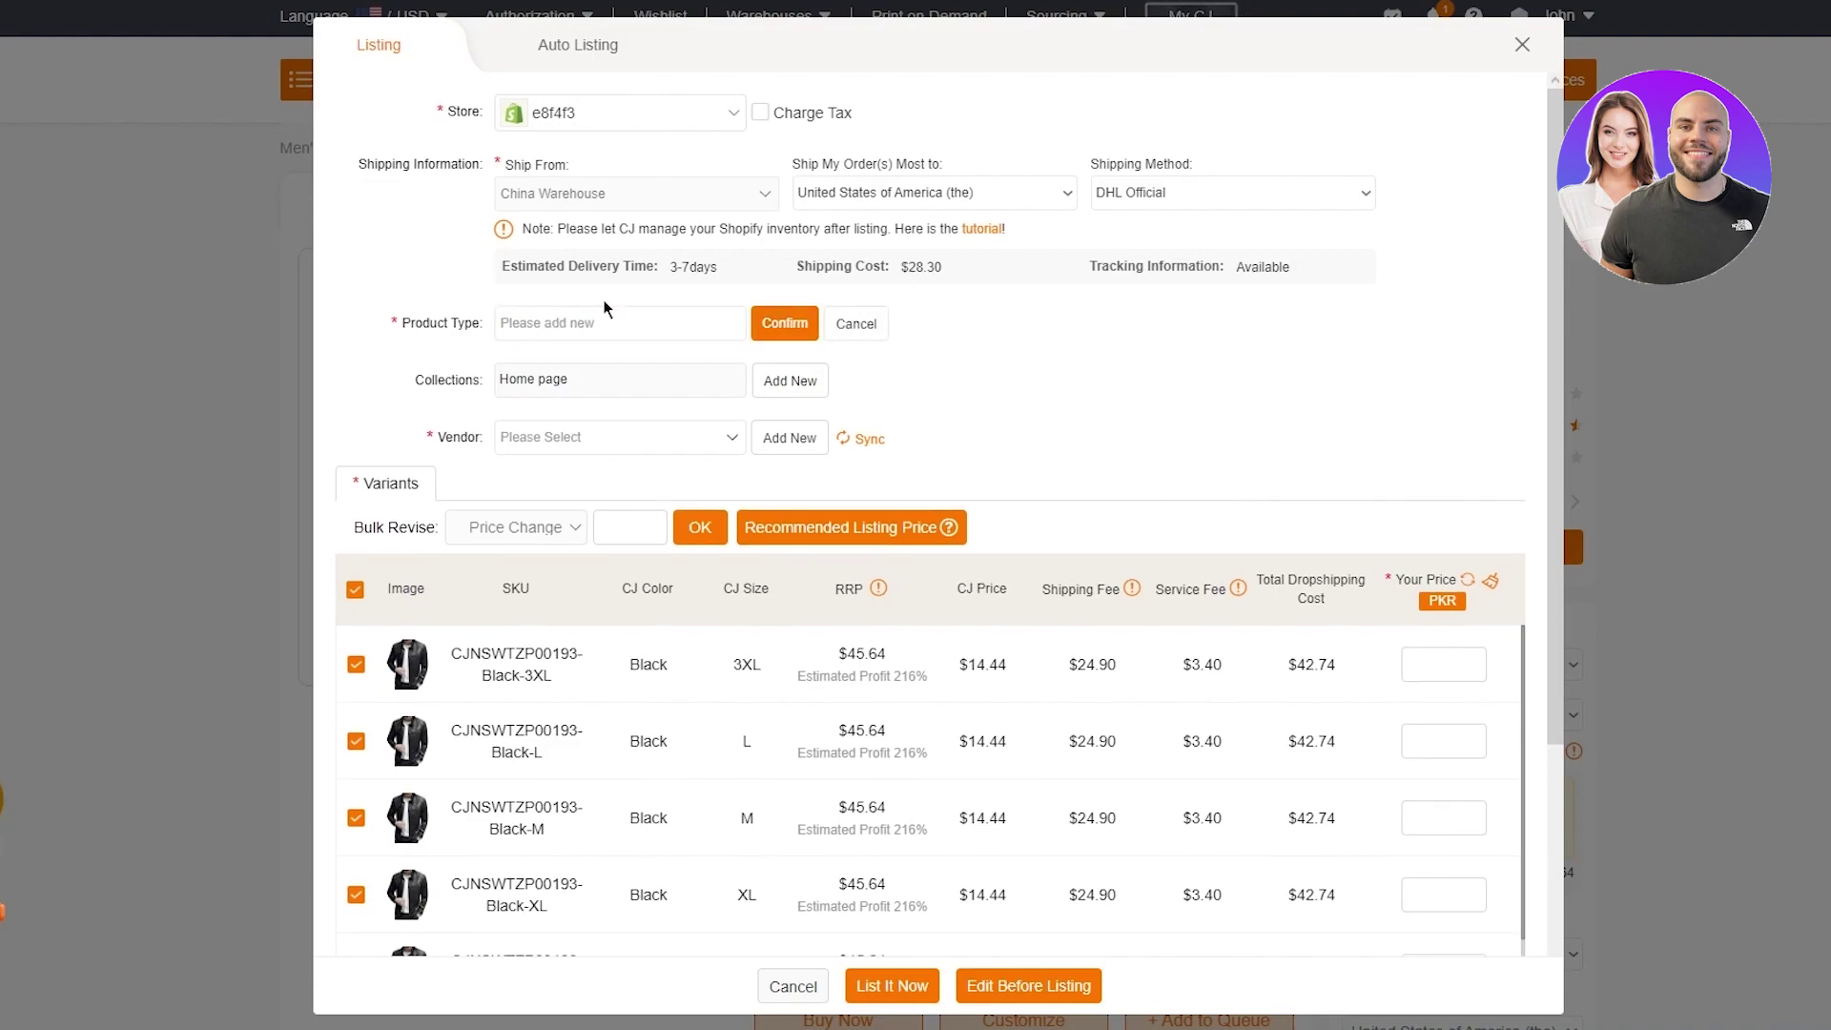
type("Fashion")
left_click(801, 325)
left_click(785, 440)
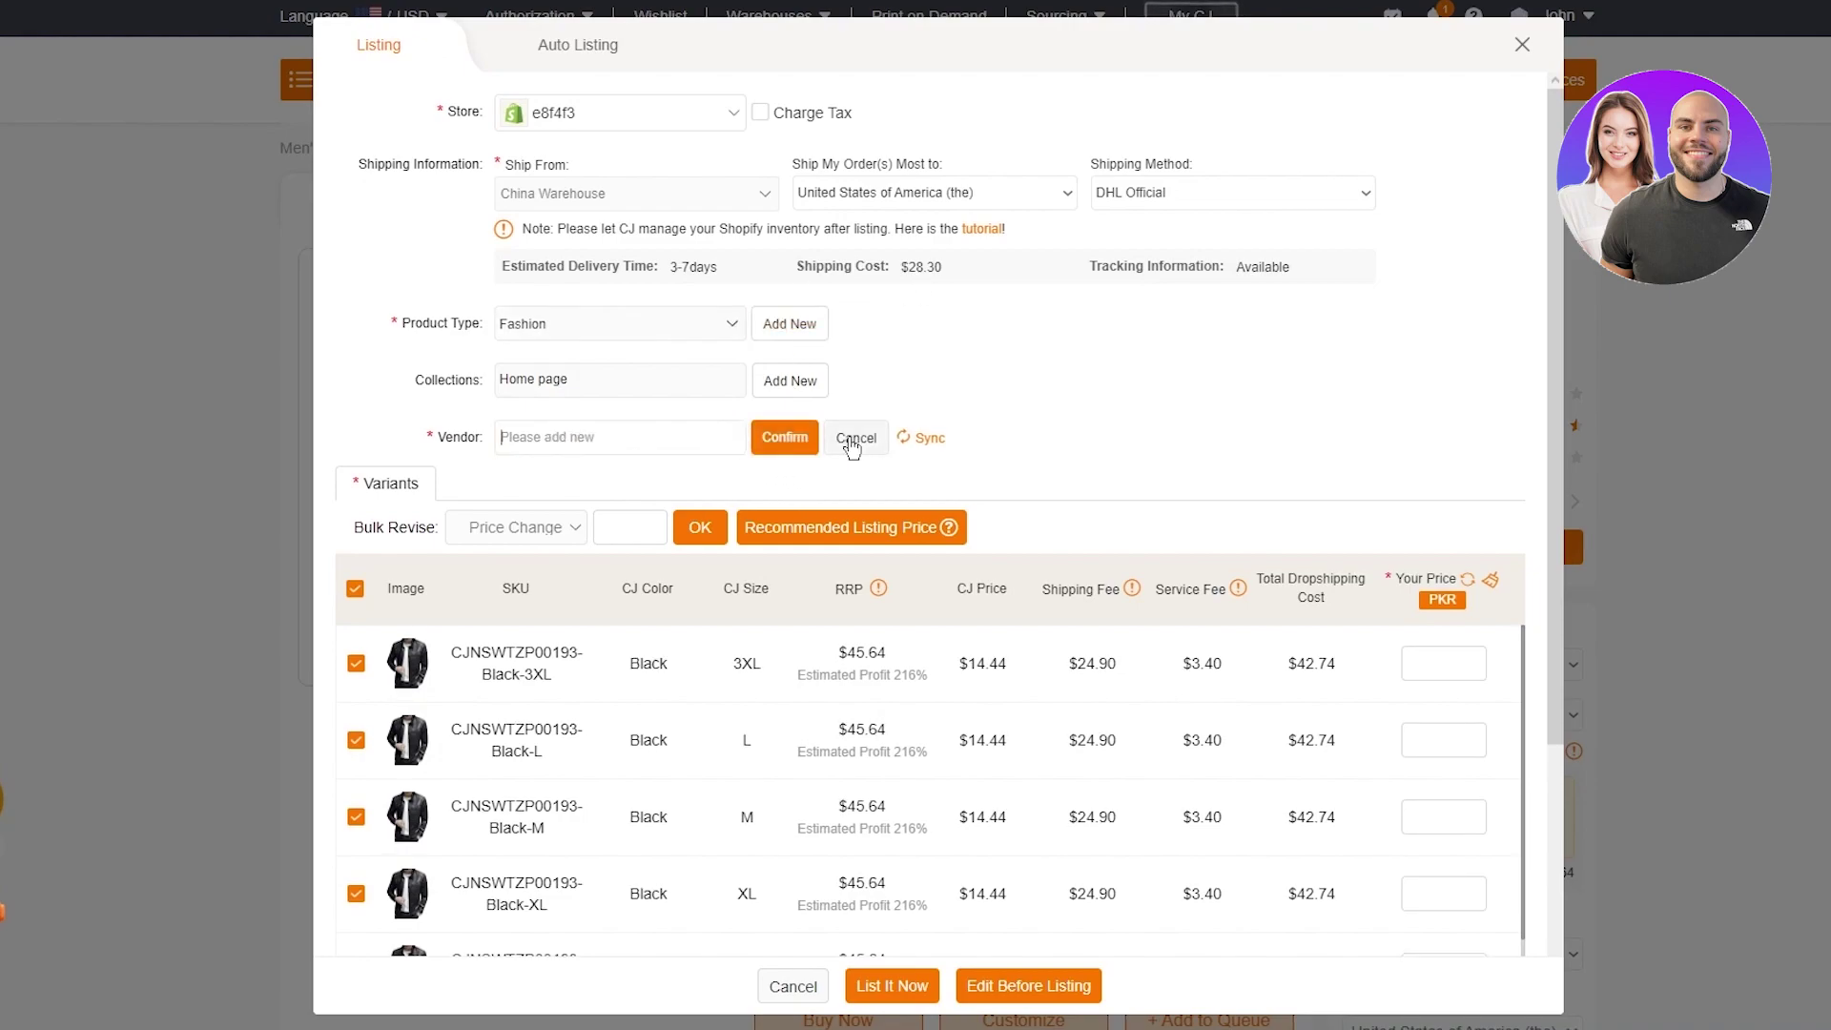
left_click(668, 437)
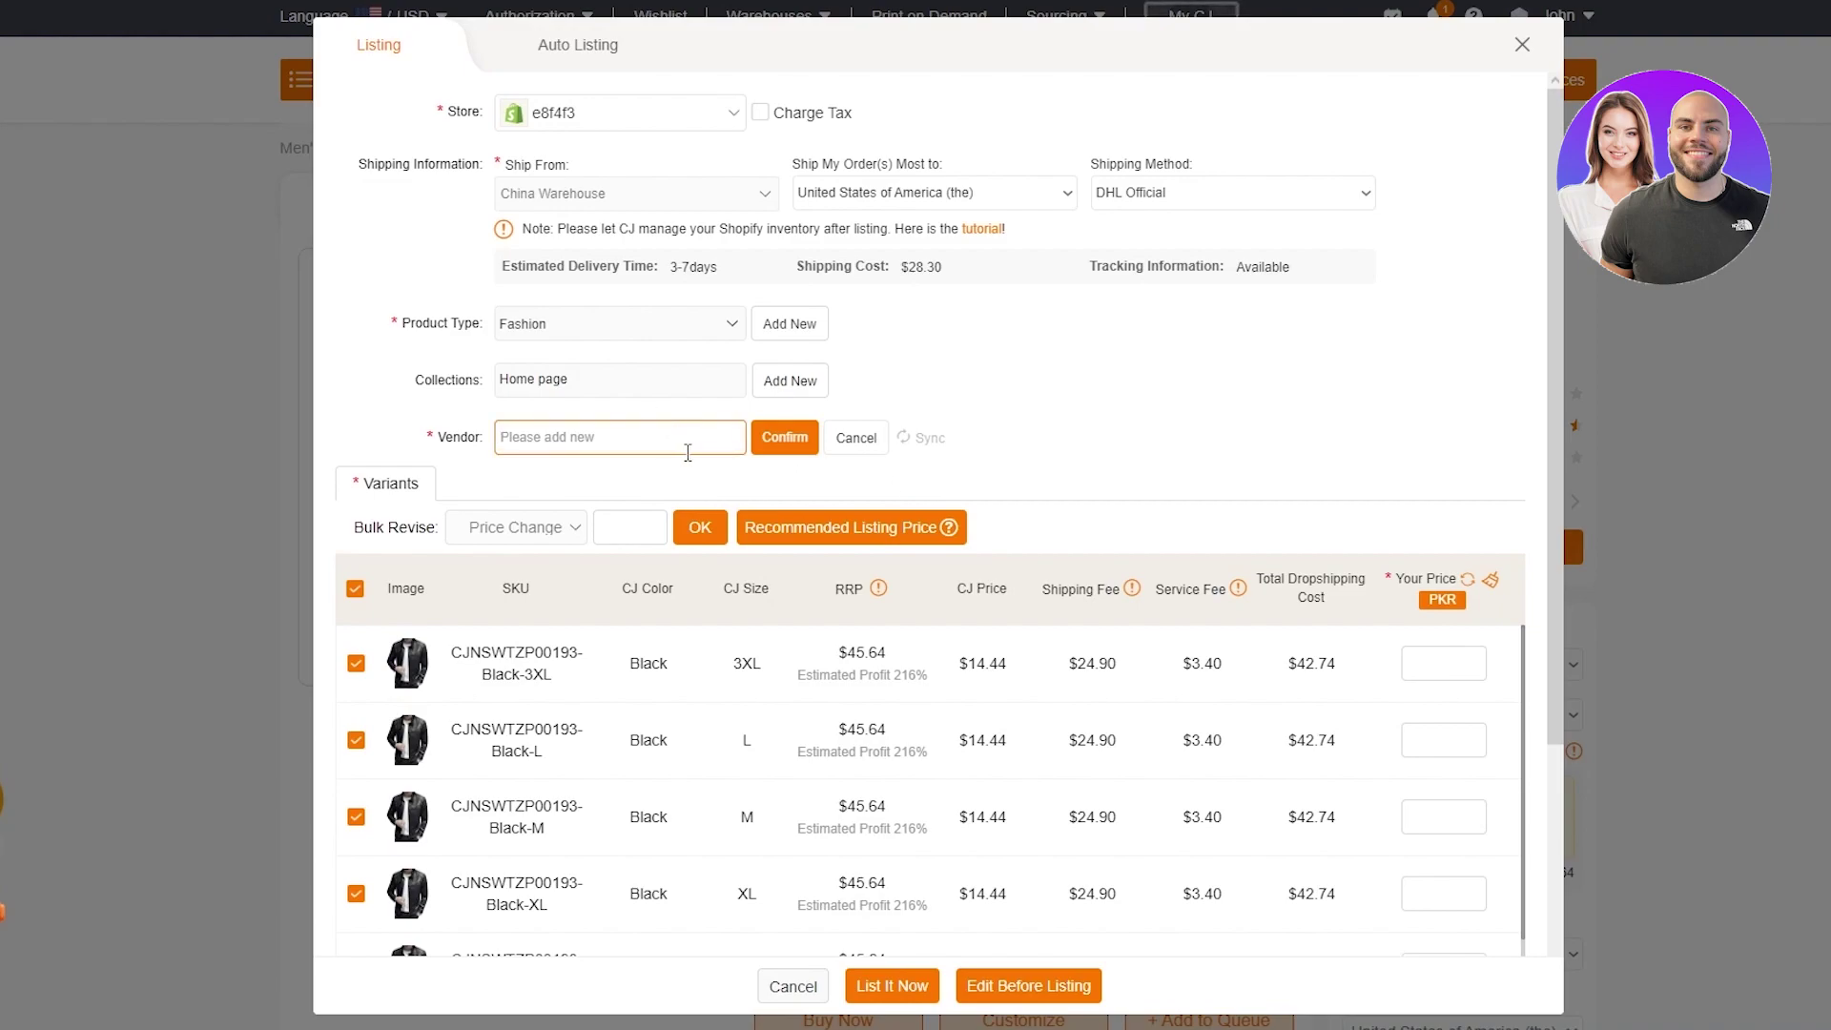
type("John")
left_click(784, 437)
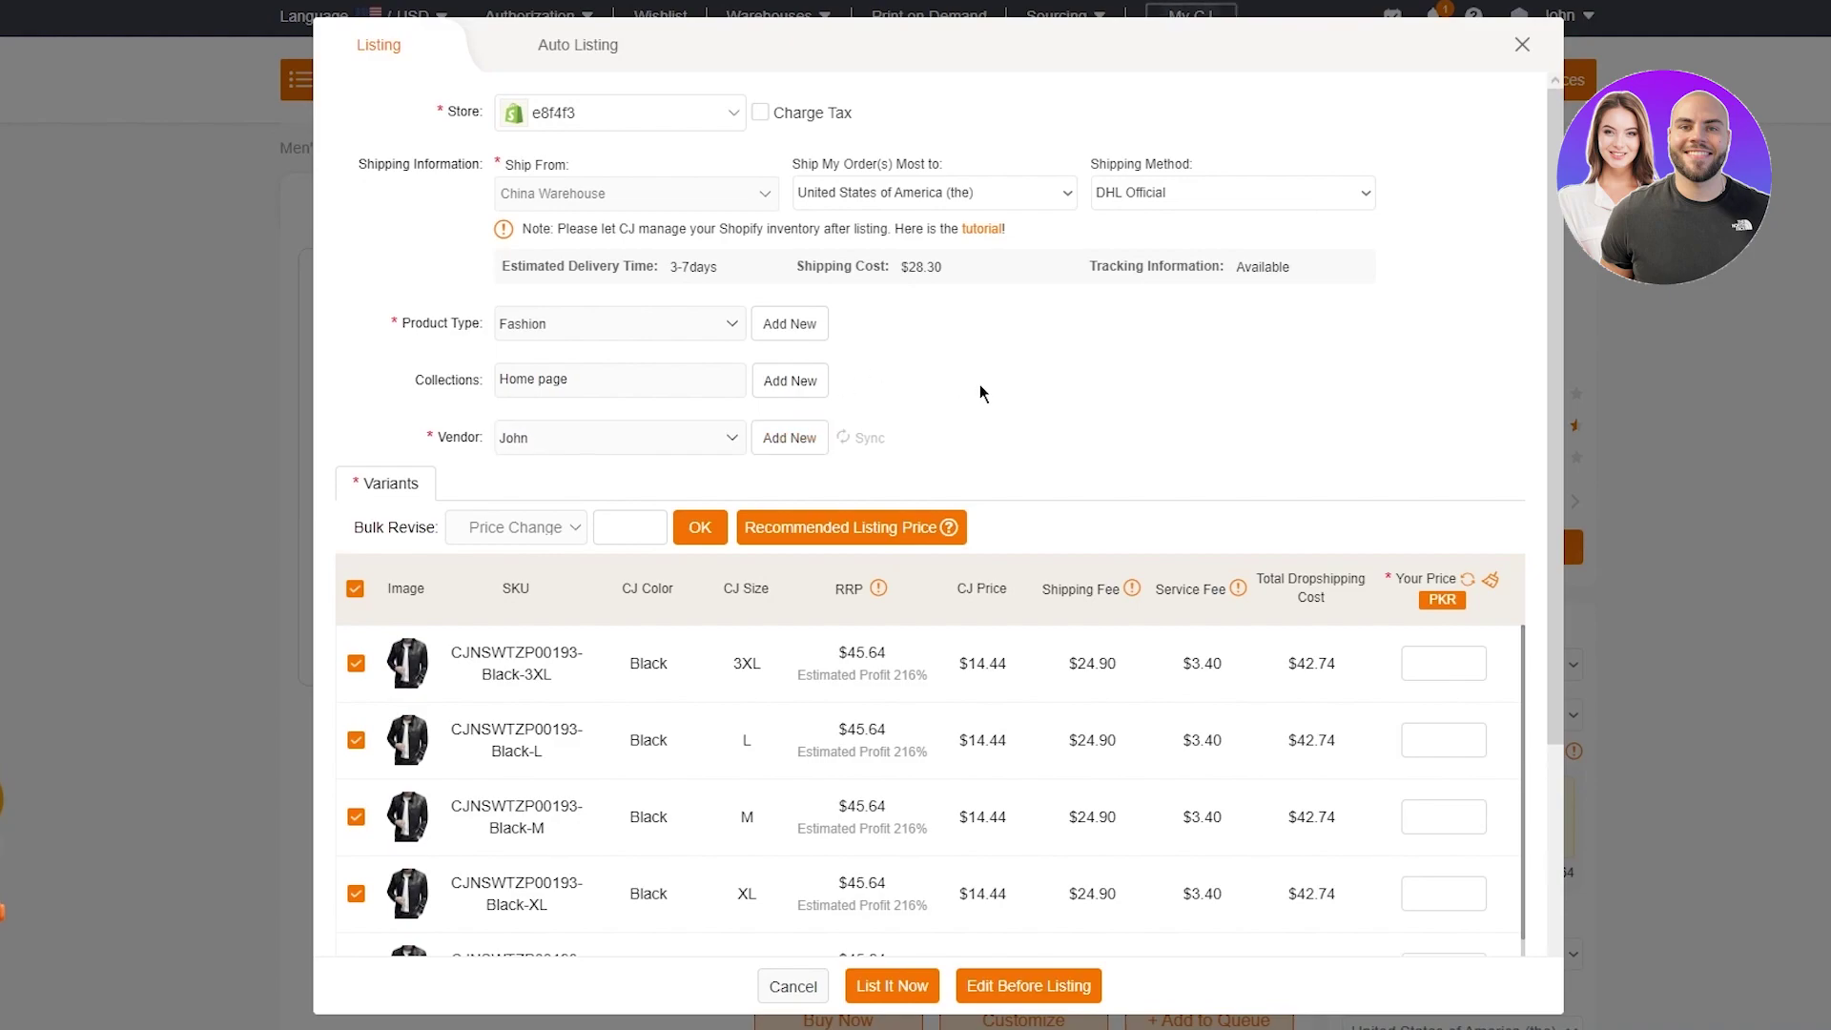
Price every variant at the recommended 20125.20 PKR and list the jacket to Shopify
scroll(927, 429, "down", 10)
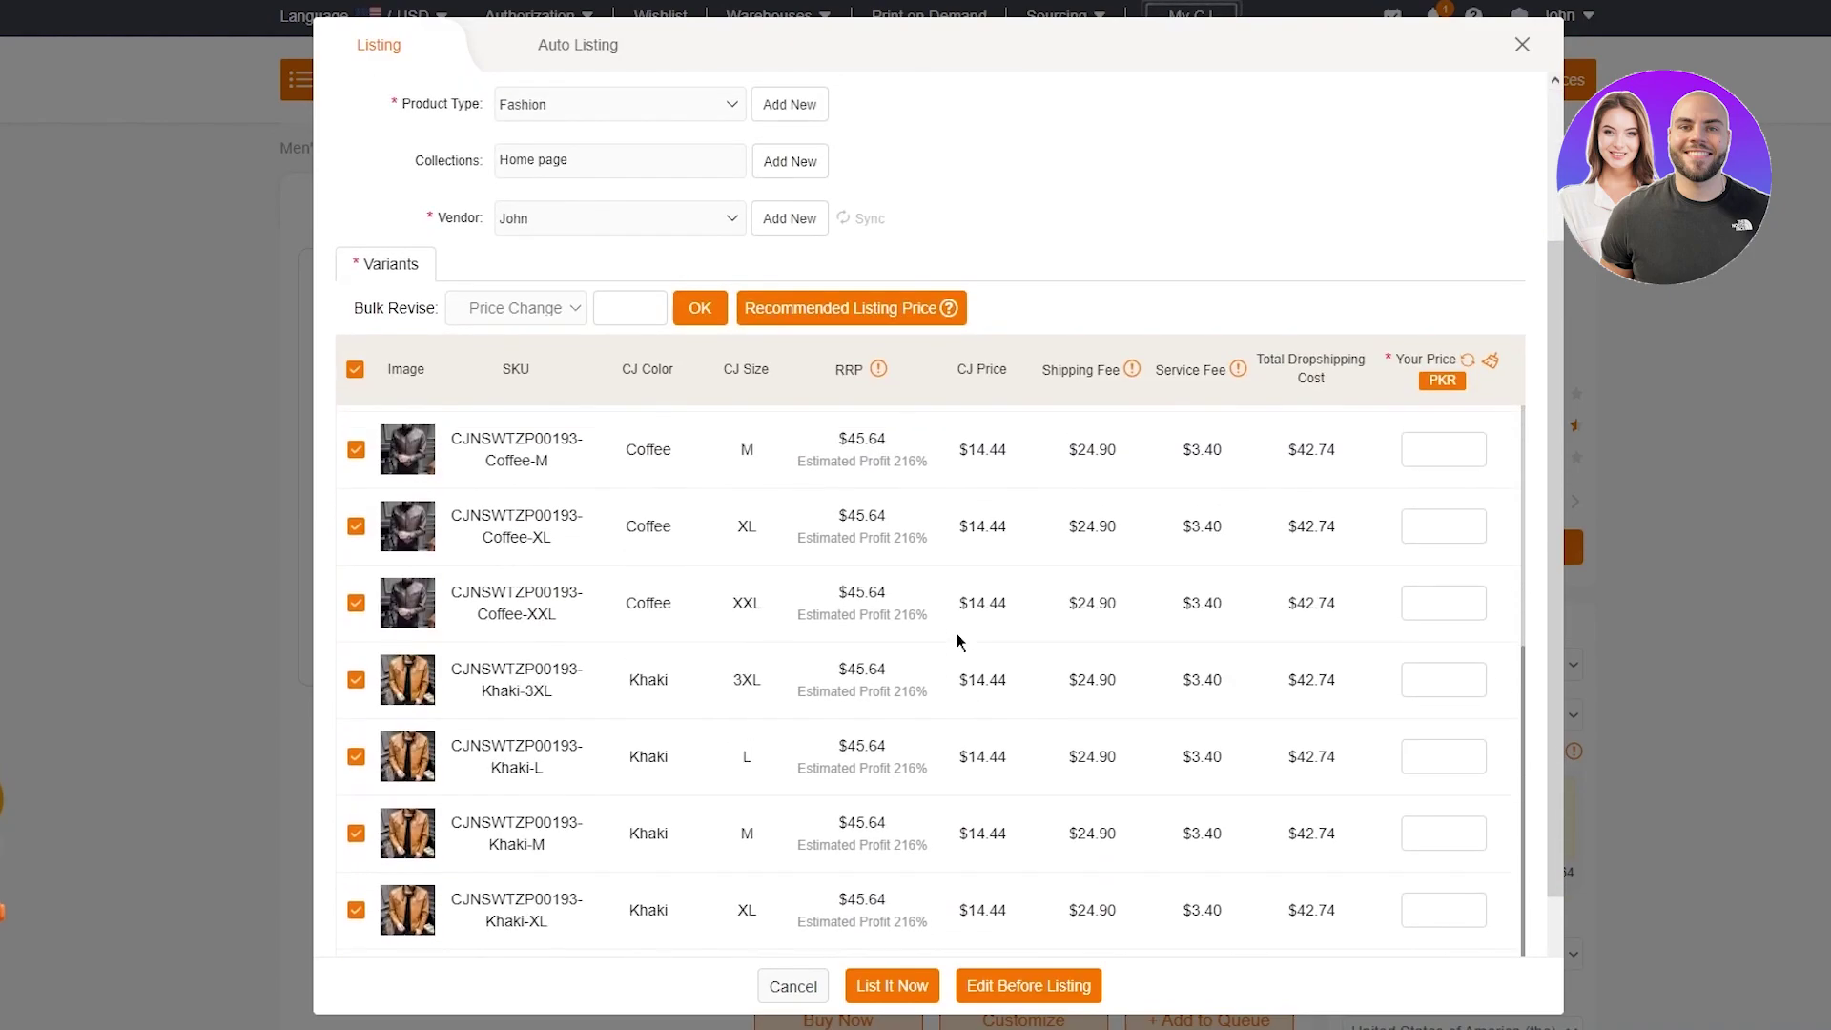
scroll(977, 646, "up", 5)
scroll(791, 554, "up", 1)
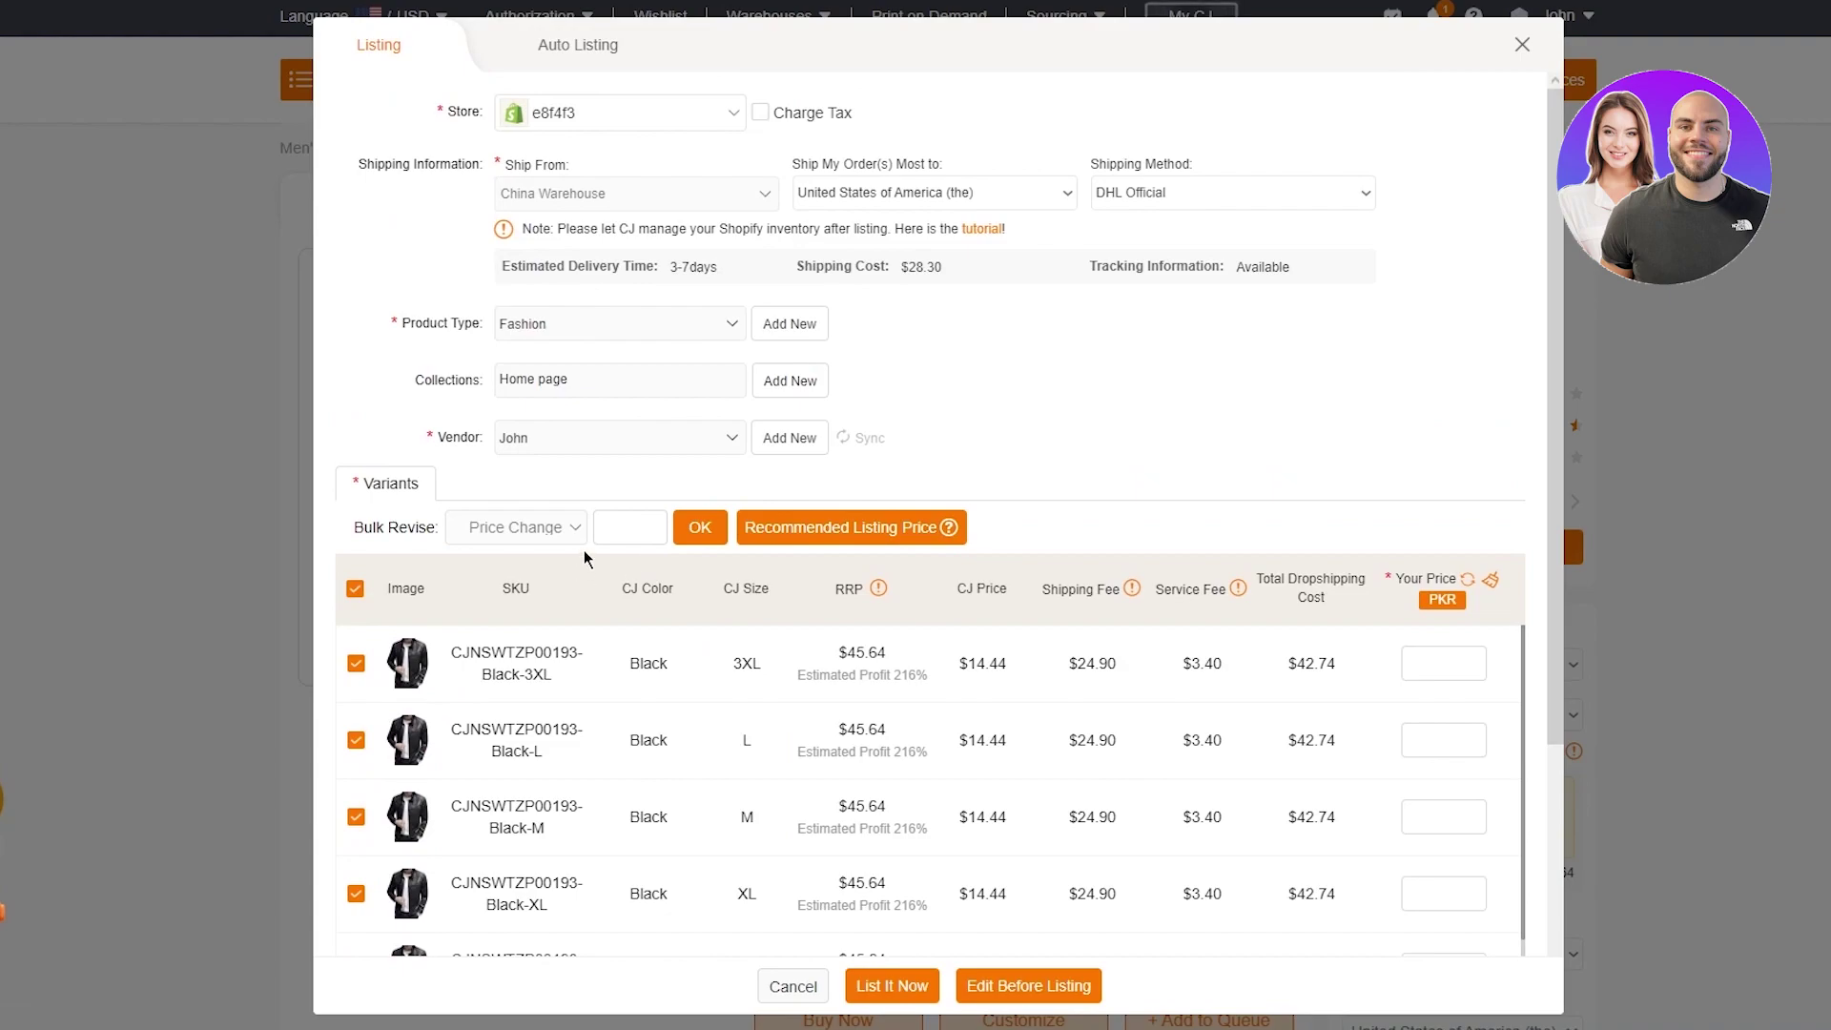
left_click(813, 540)
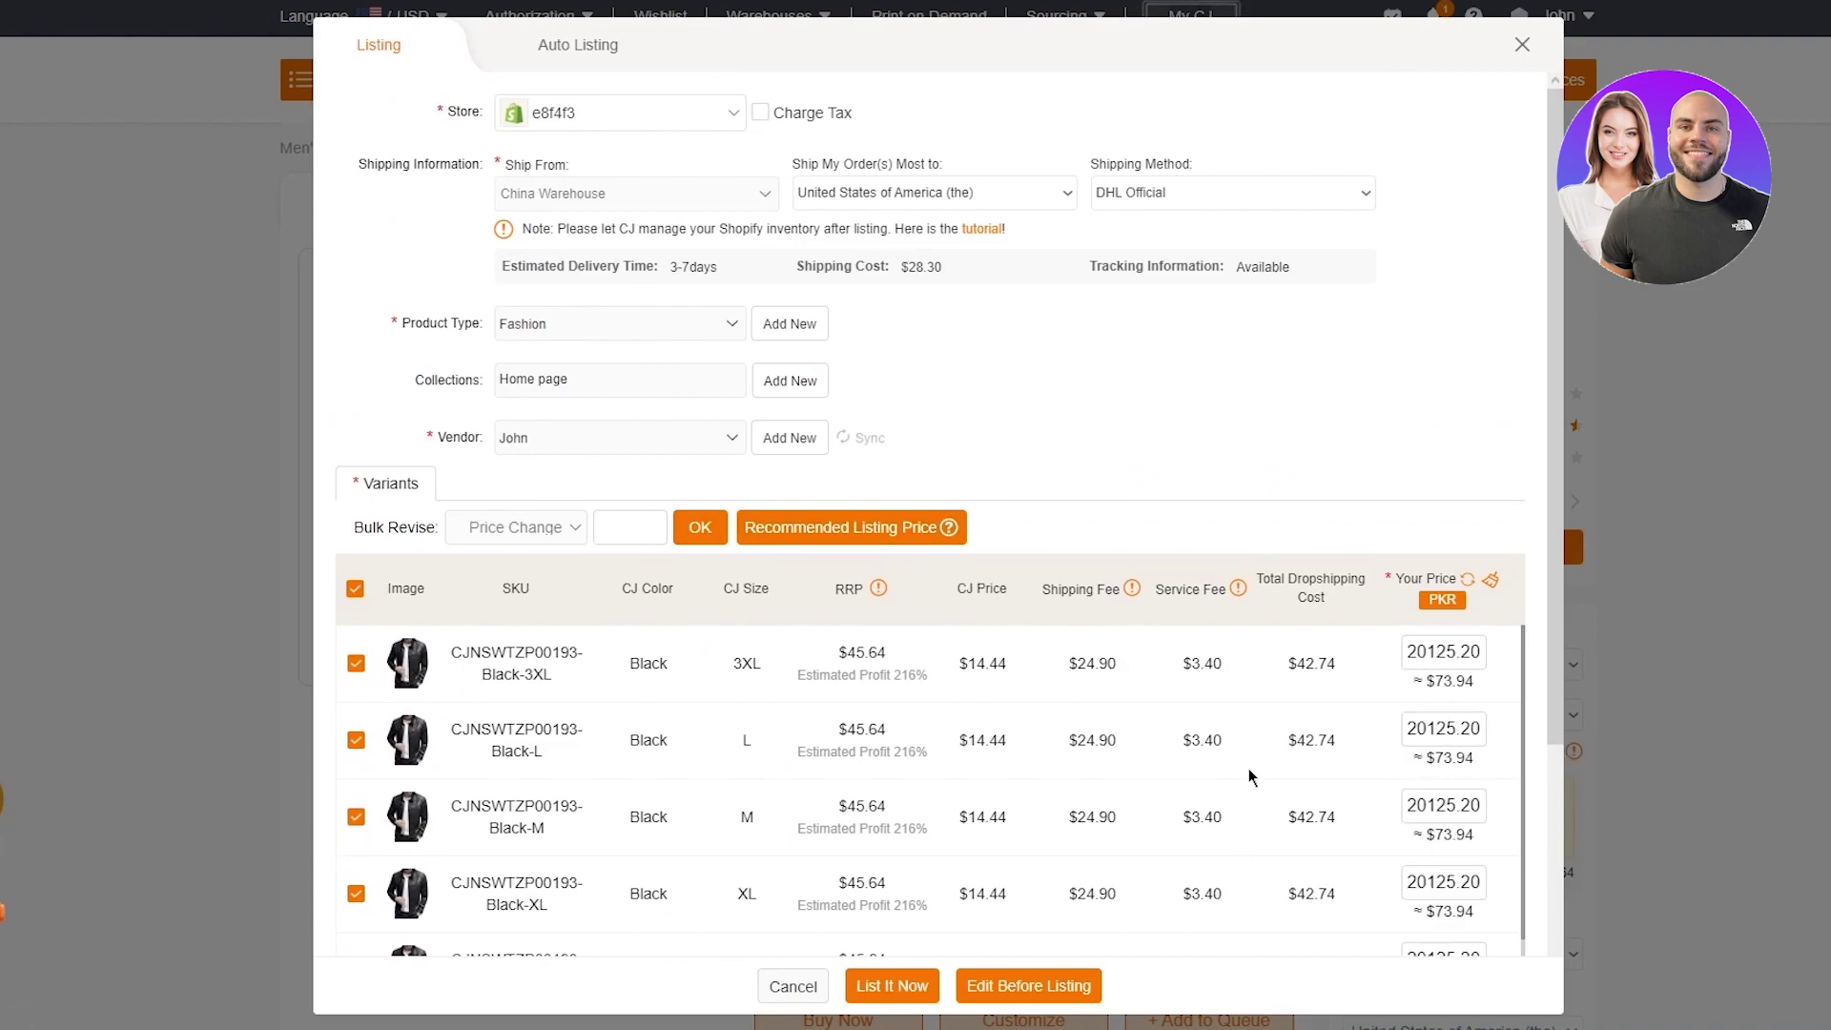
scroll(1249, 769, "down", 10)
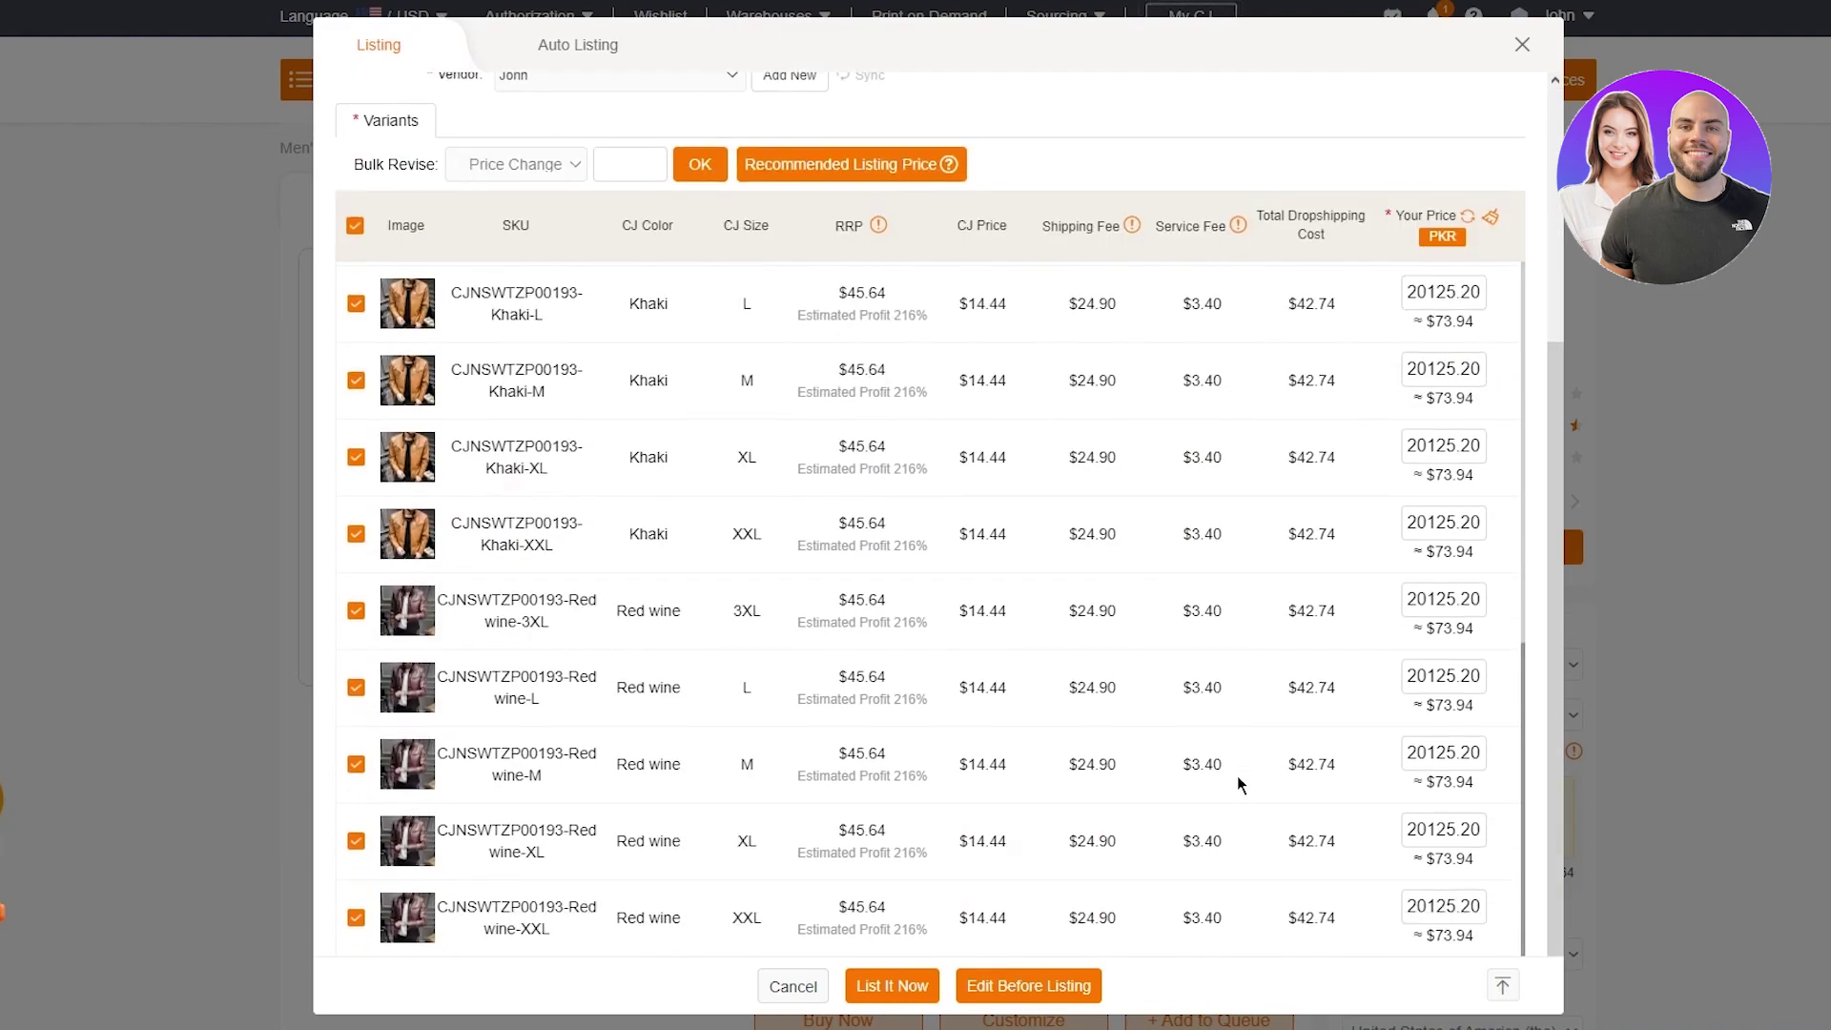
left_click(913, 985)
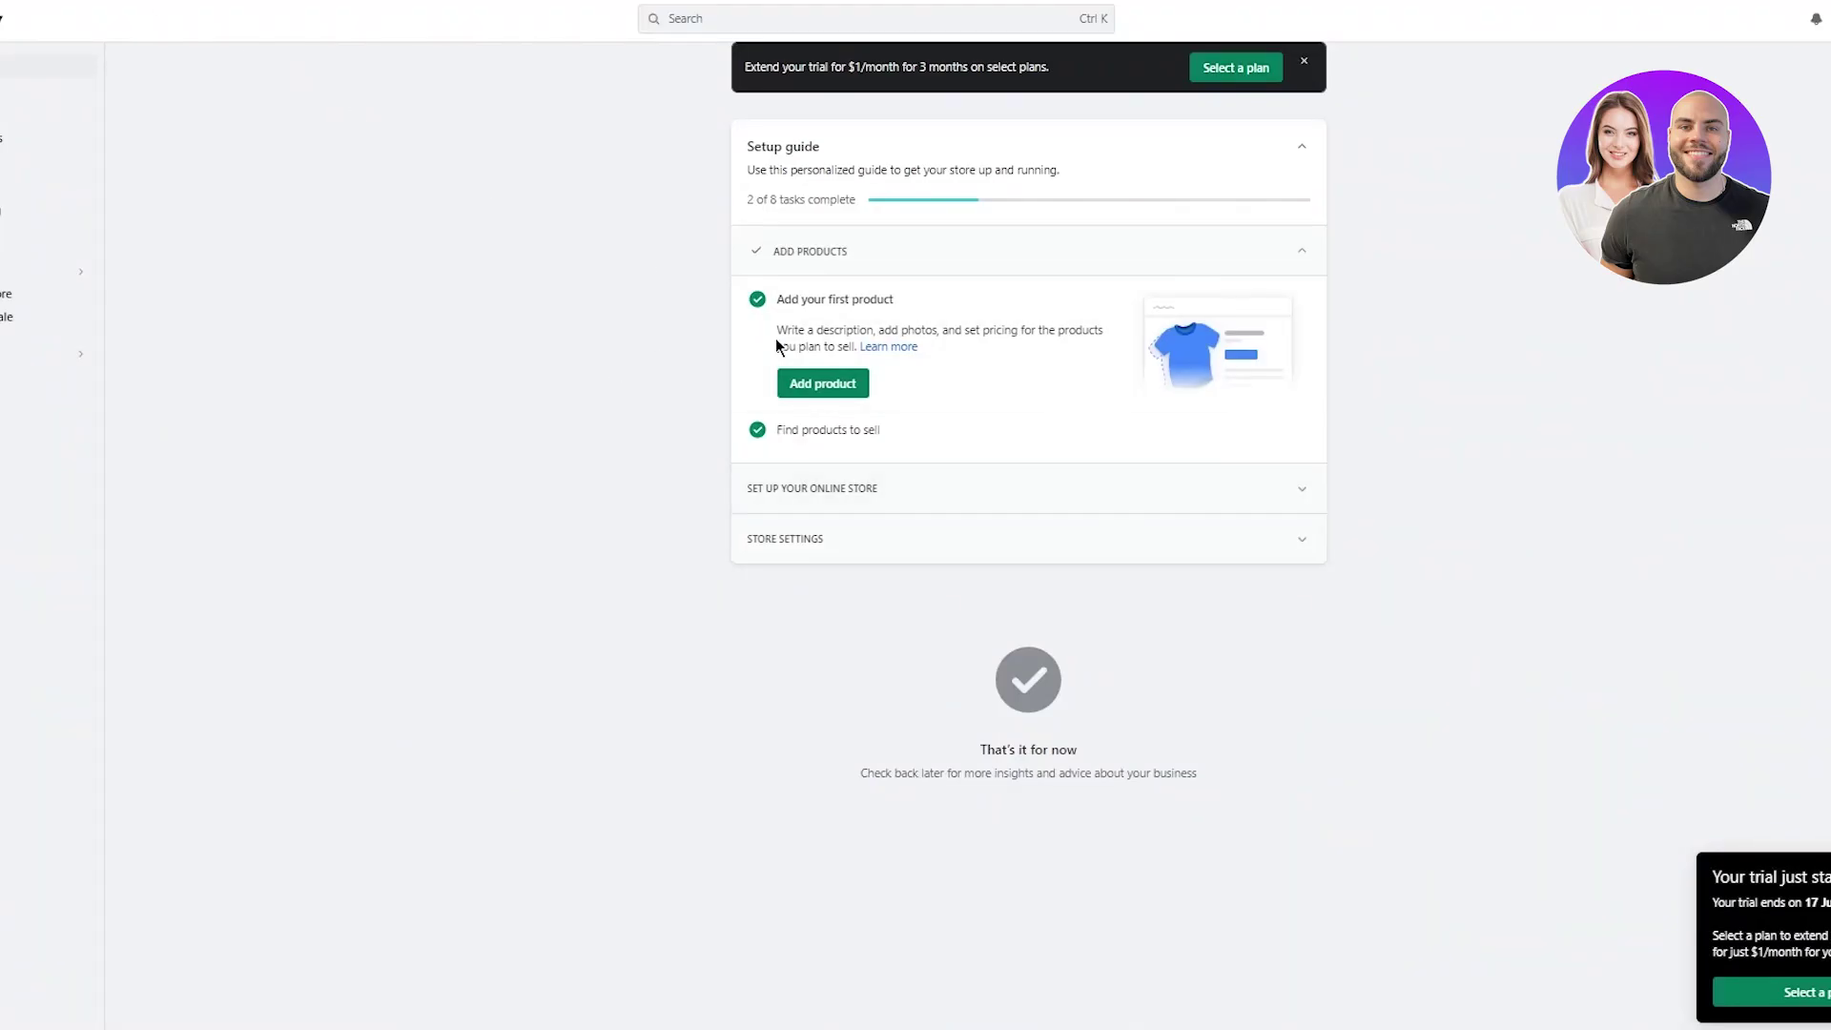
Open the men's leather jacket from the Shopify Products list to view its details
left_click(30, 114)
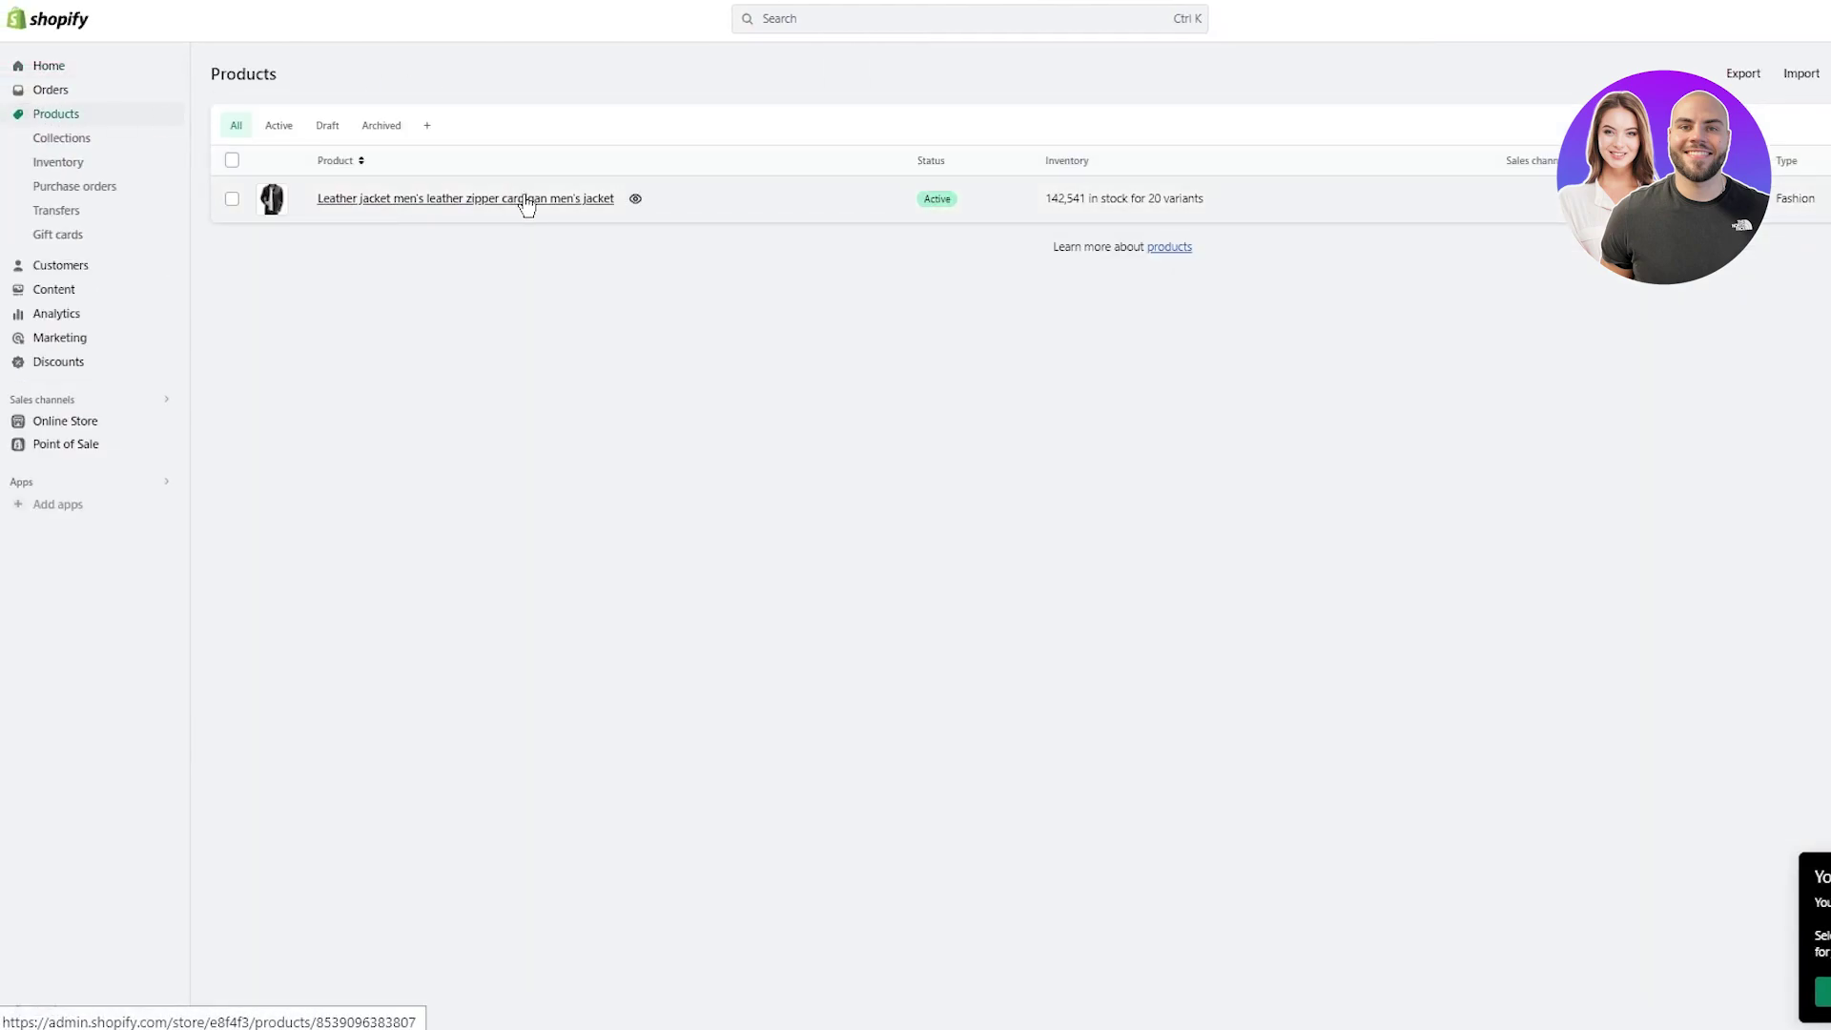
left_click(527, 200)
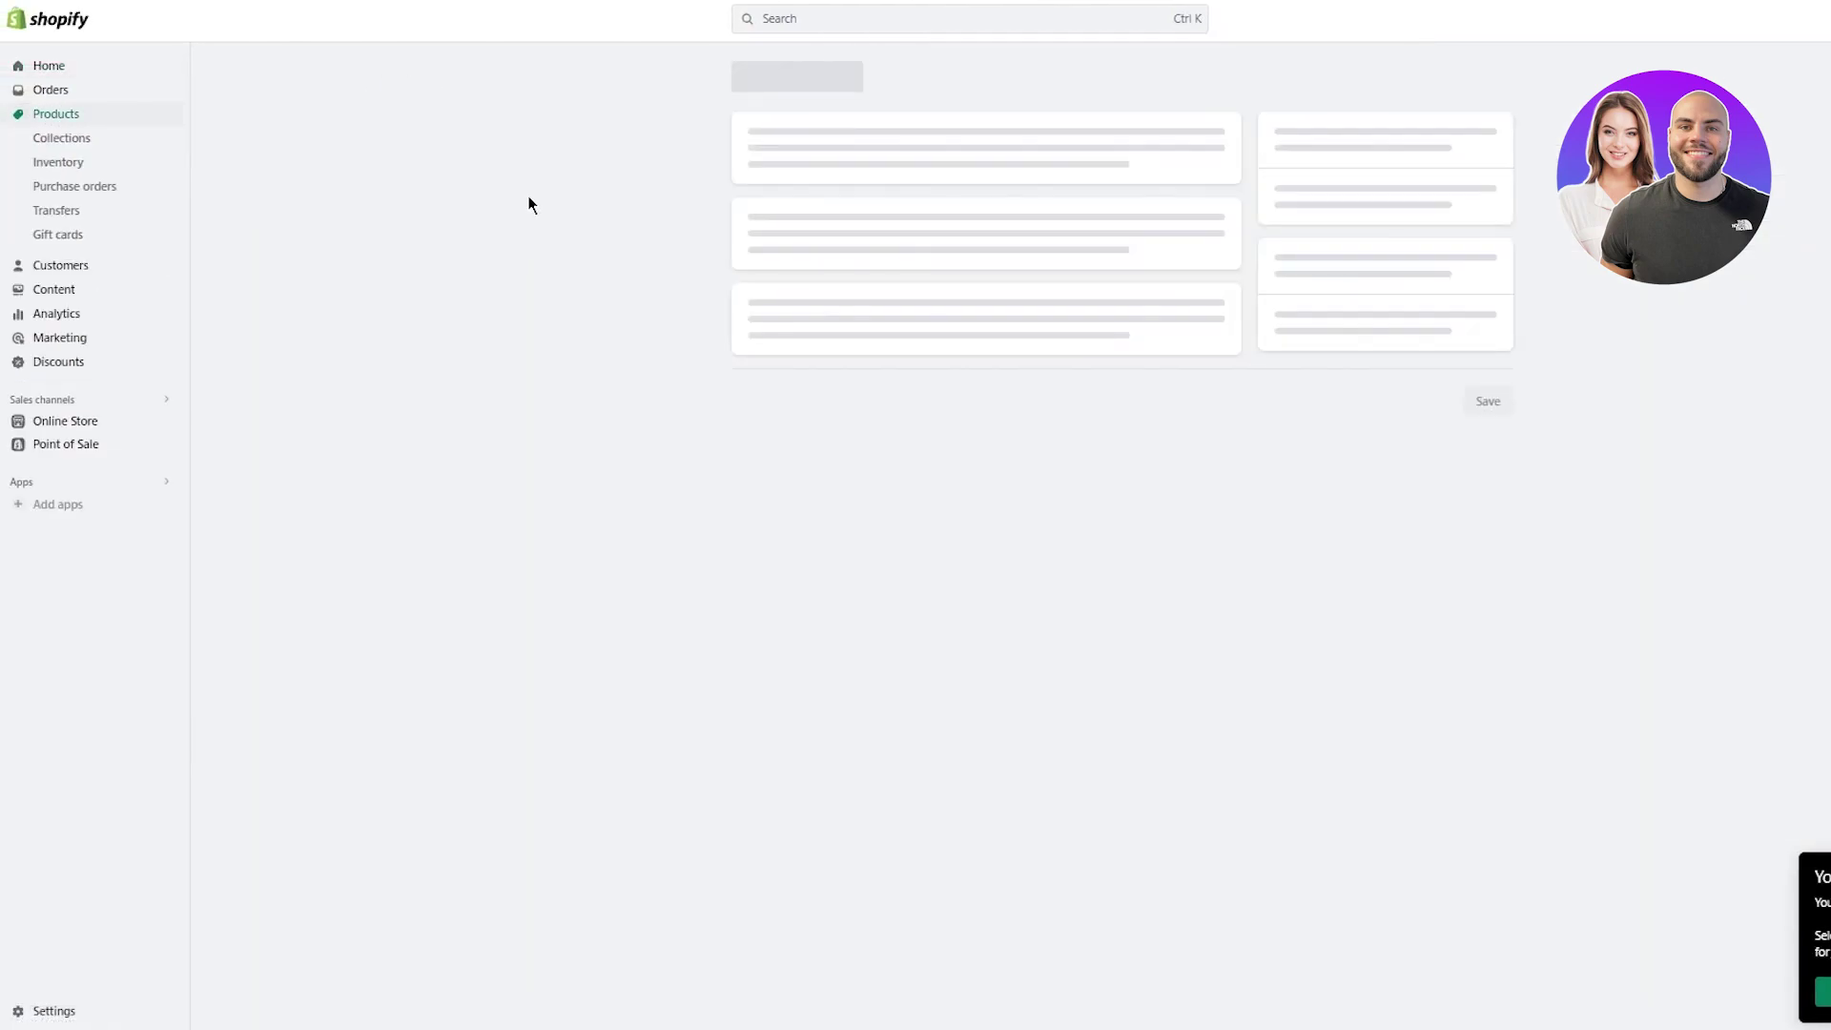